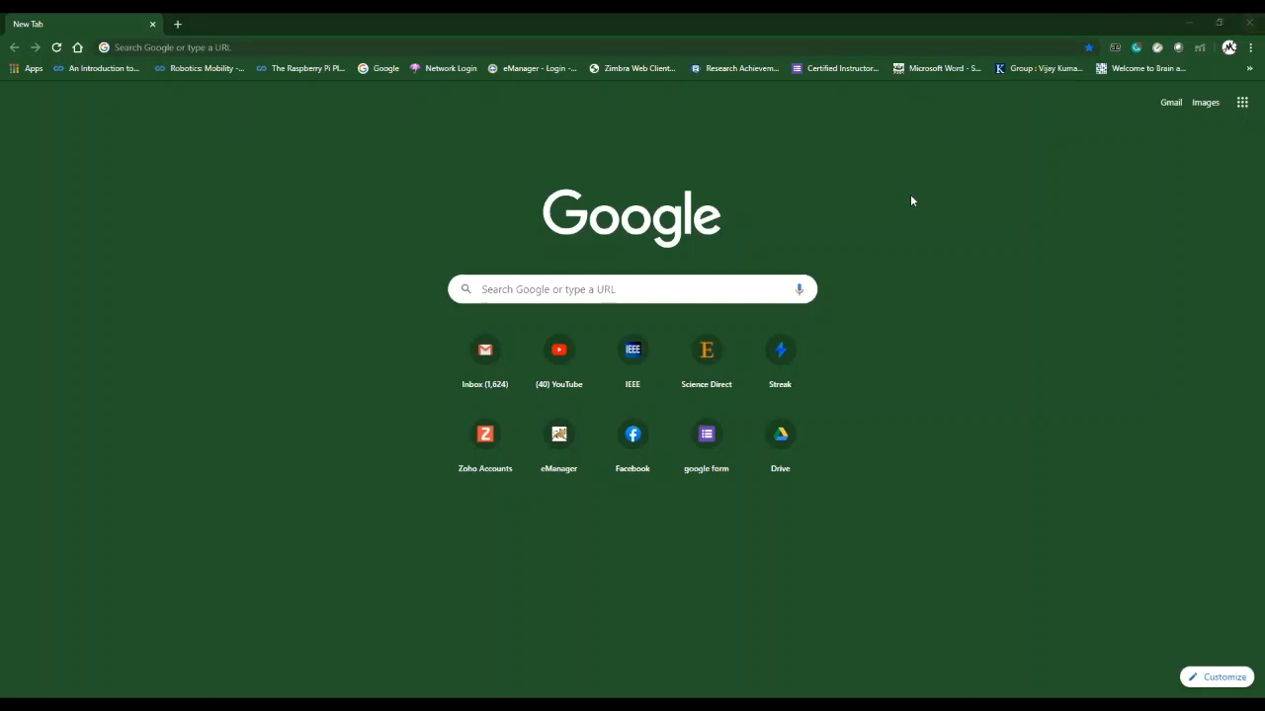
- Open a new blank form in Google Forms and title it "Feedback"
left_click(698, 447)
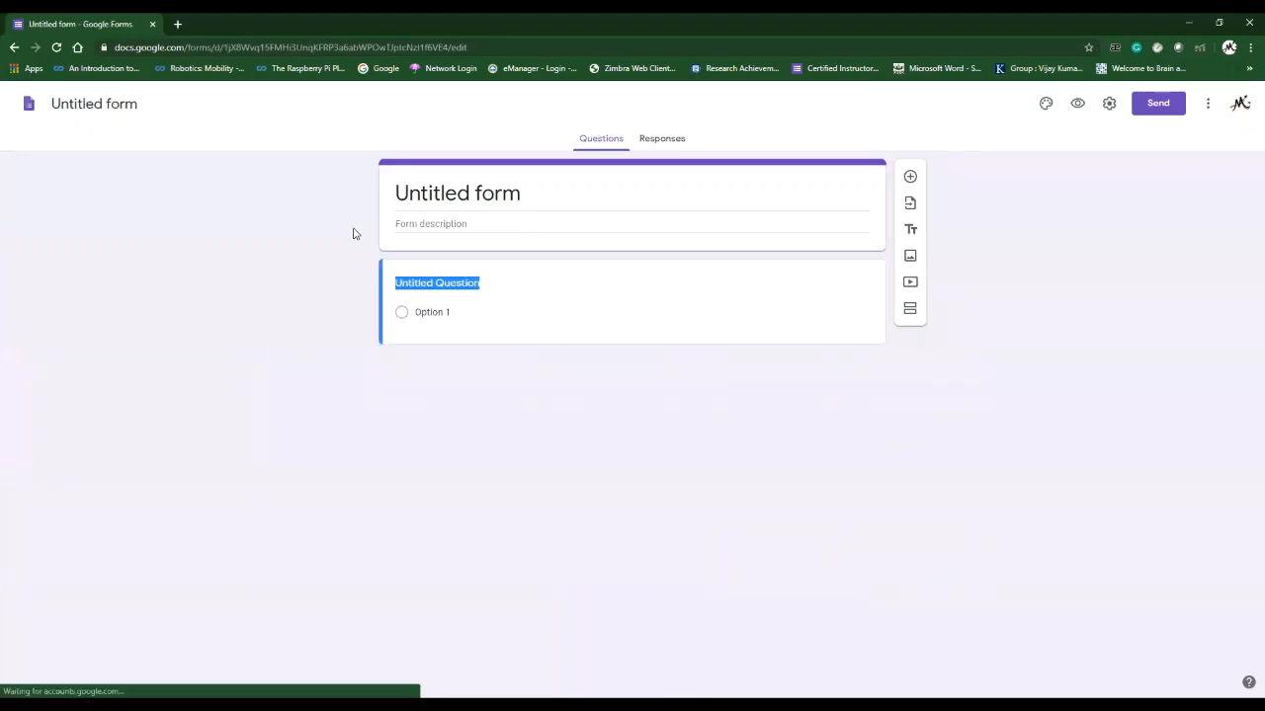
left_click(521, 205)
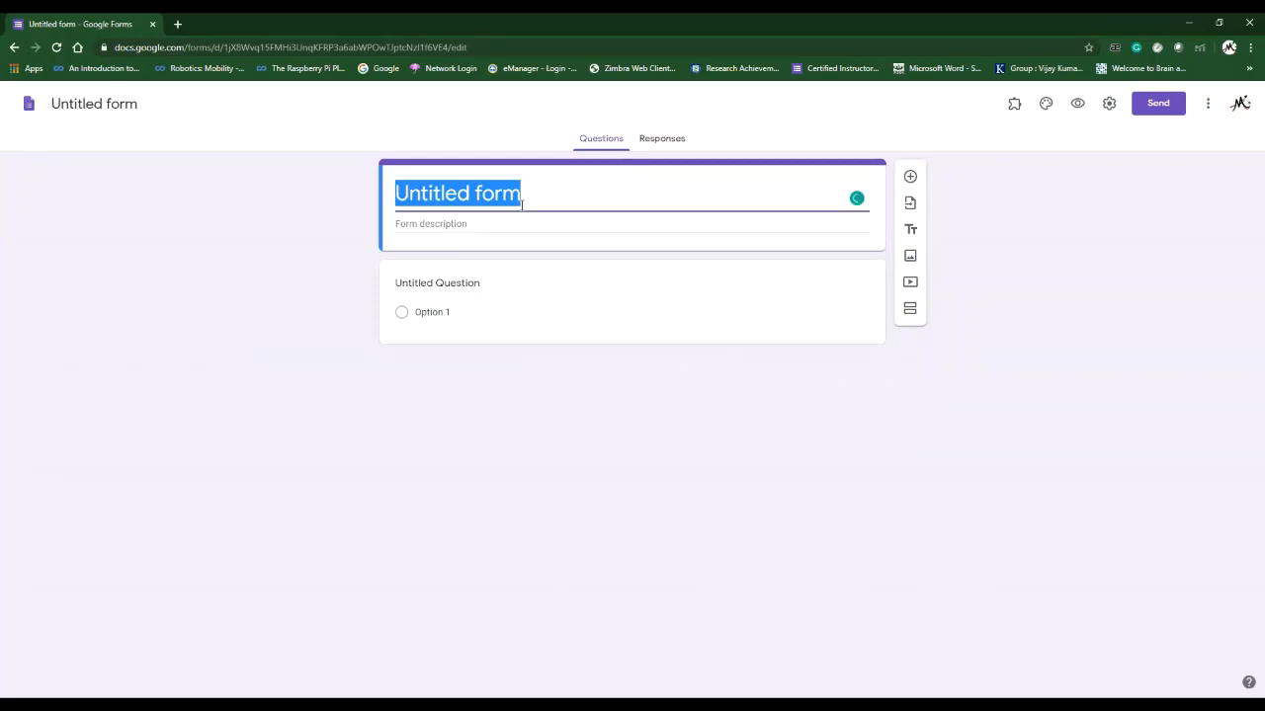
type("F")
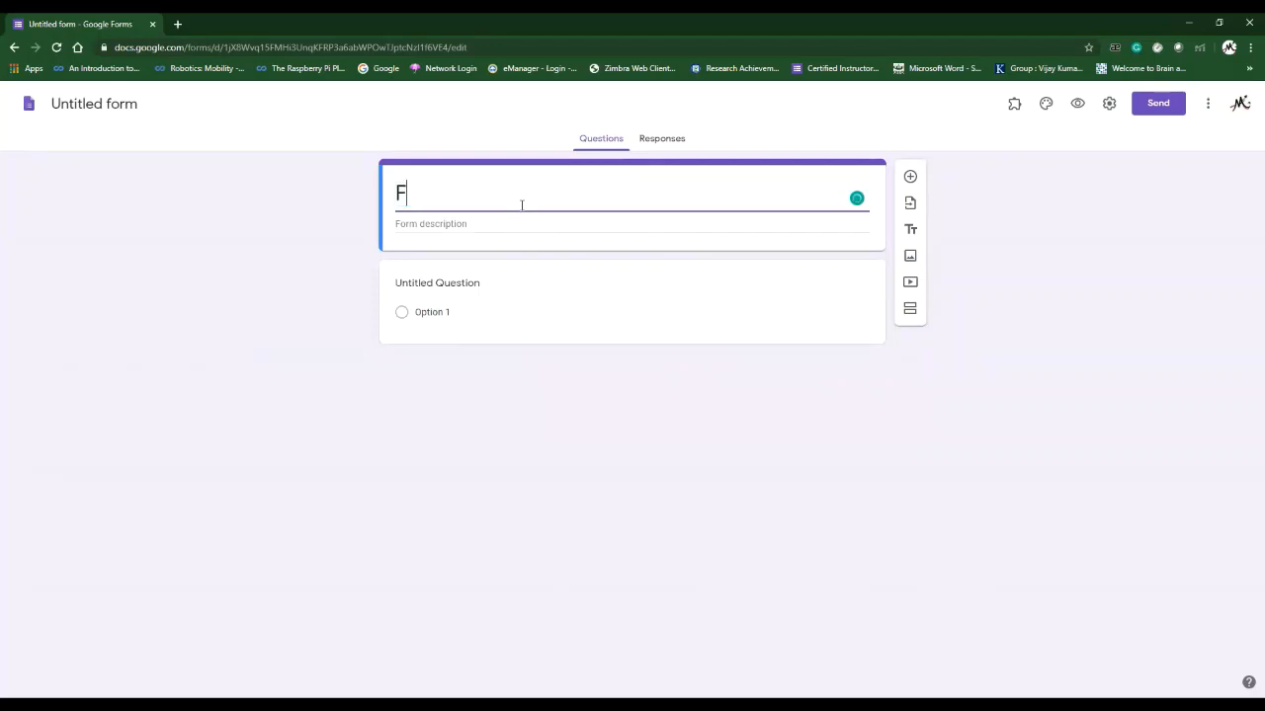
type("eedback")
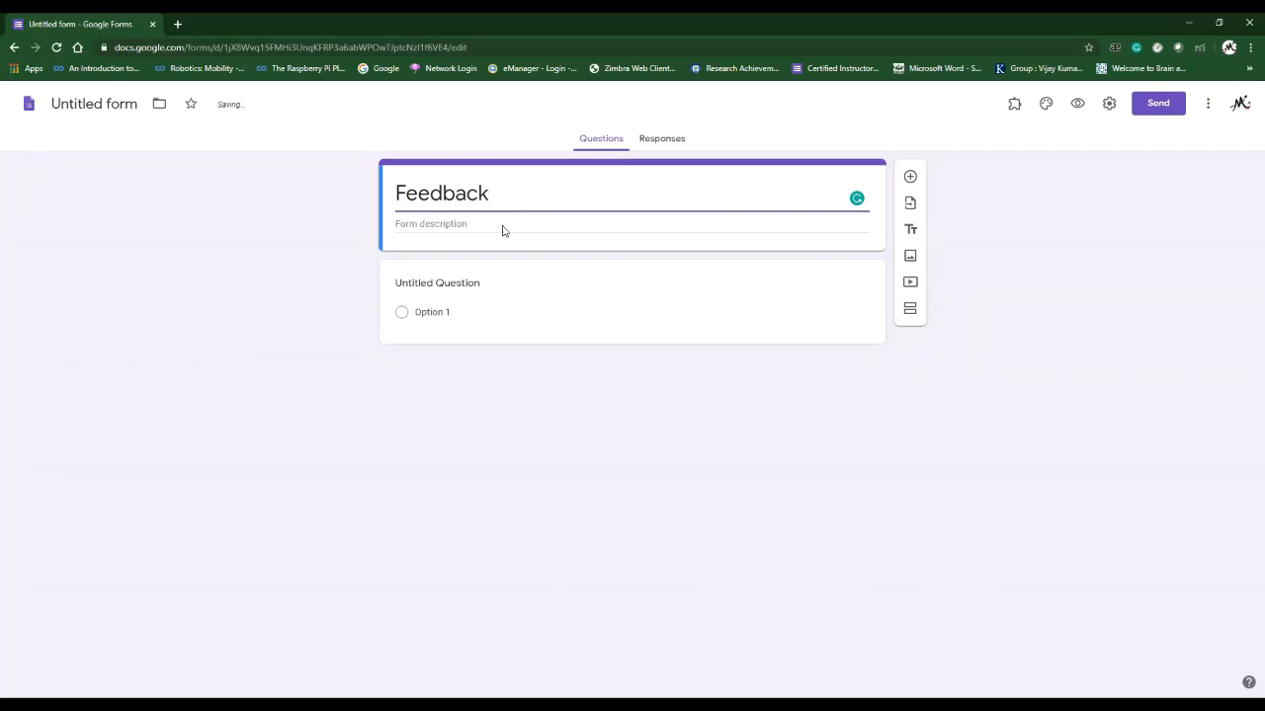
- Name the first question "Title" and set its answer type to Multiple choice
left_click(455, 294)
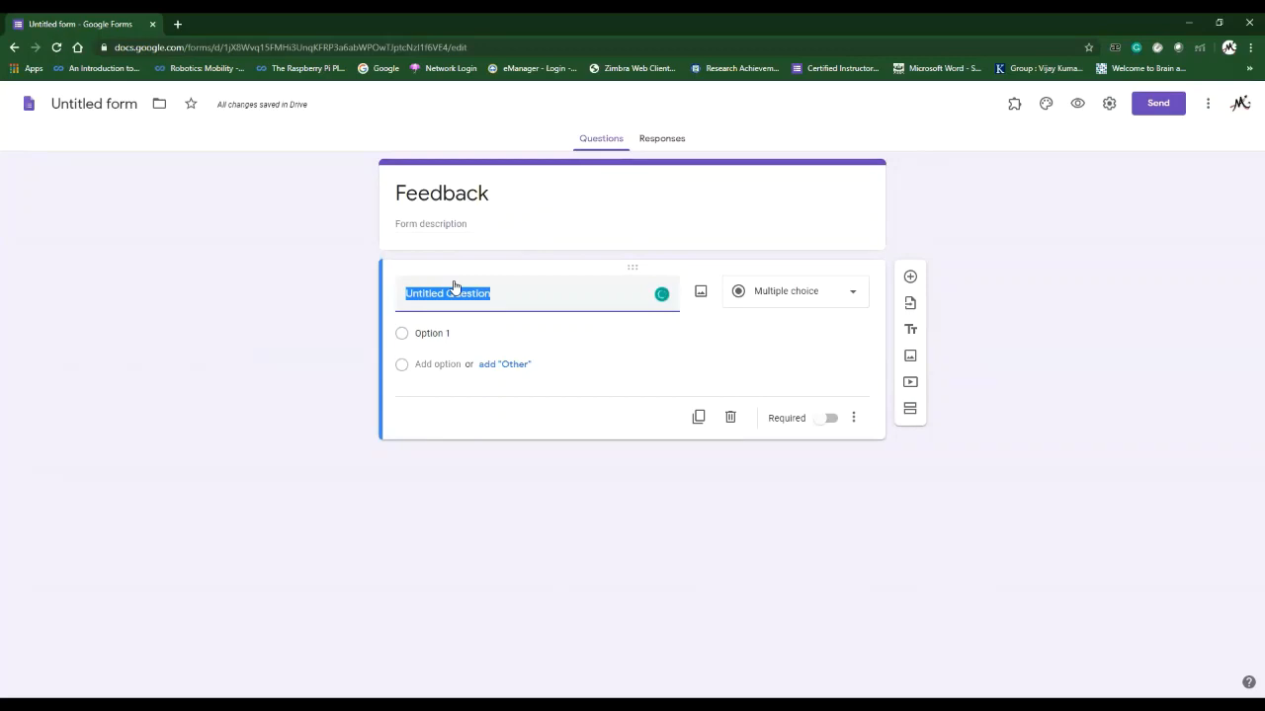
type("Ti")
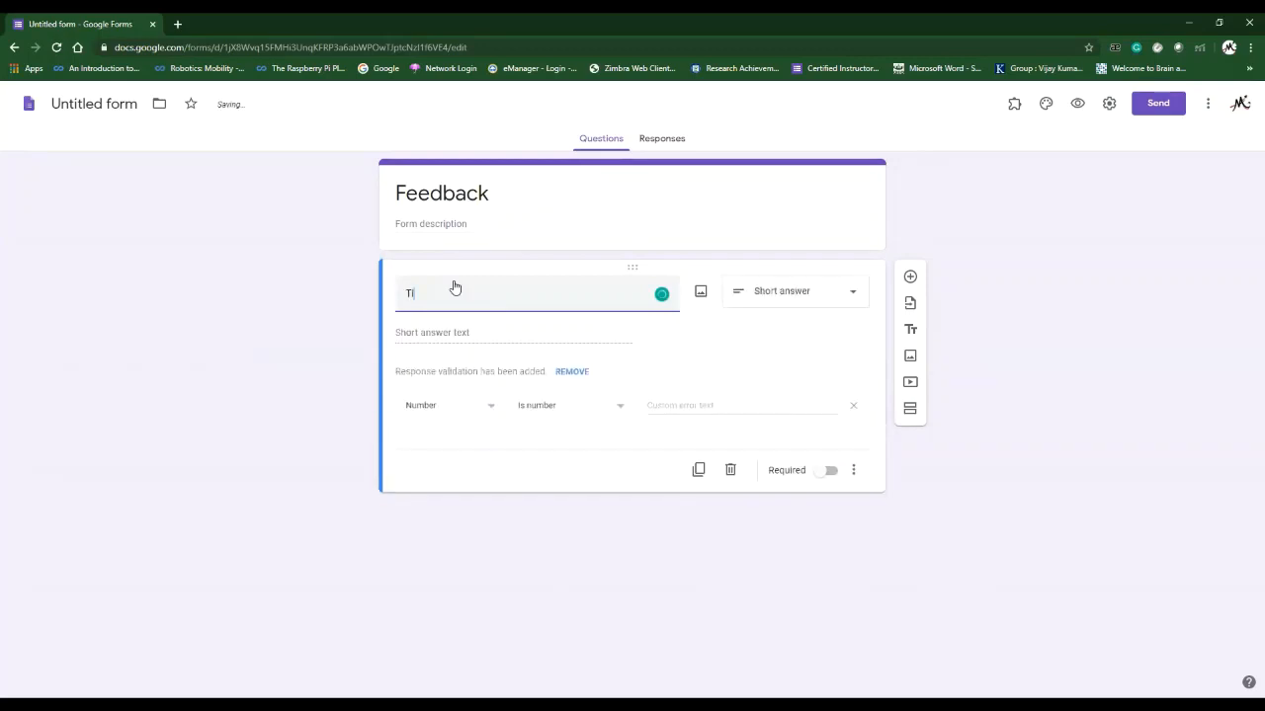
type("tl")
key("BackSpace")
type("e")
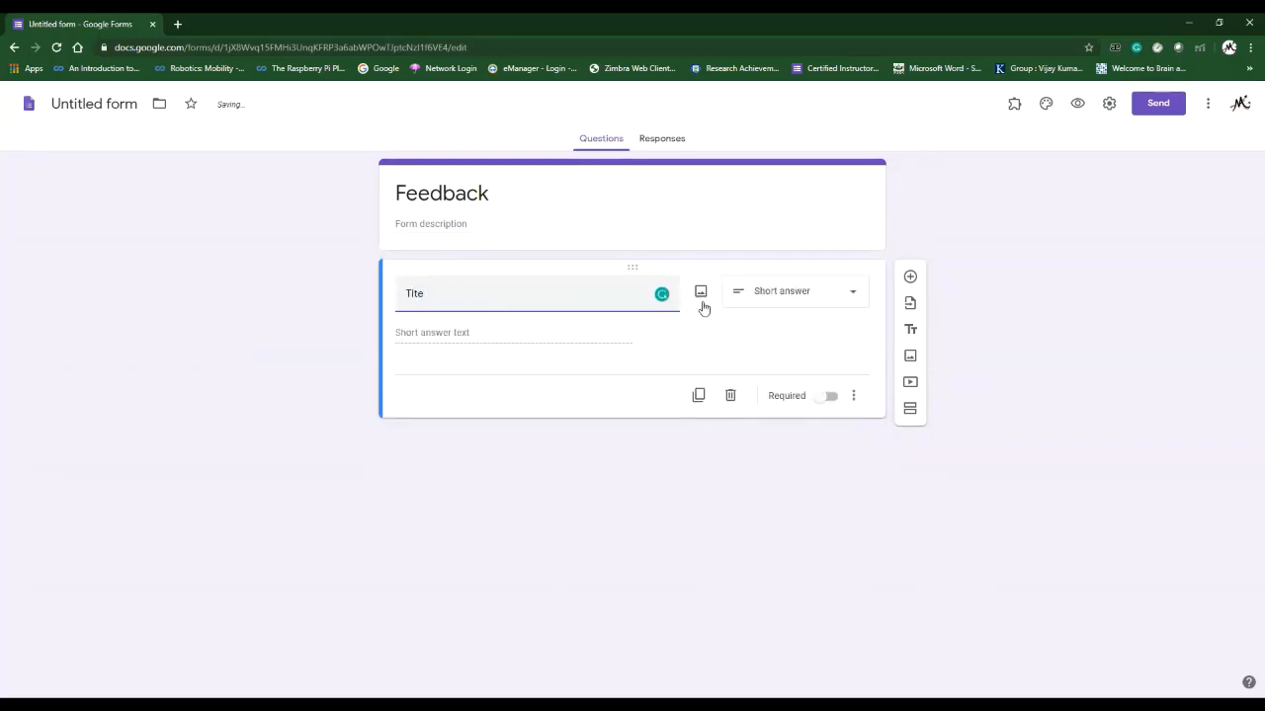
left_click(845, 304)
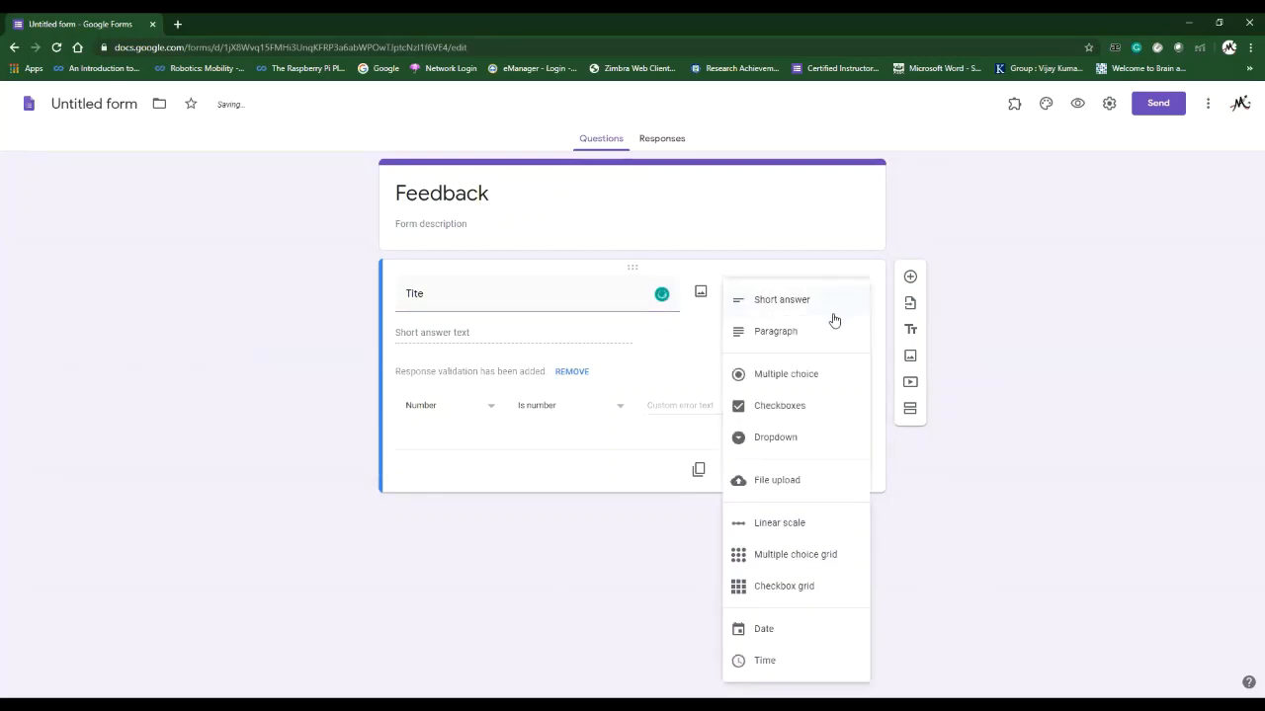
left_click(804, 375)
- Give the Title question the options Mr, Mrs, Ms and Dr, and make it required
left_click(417, 332)
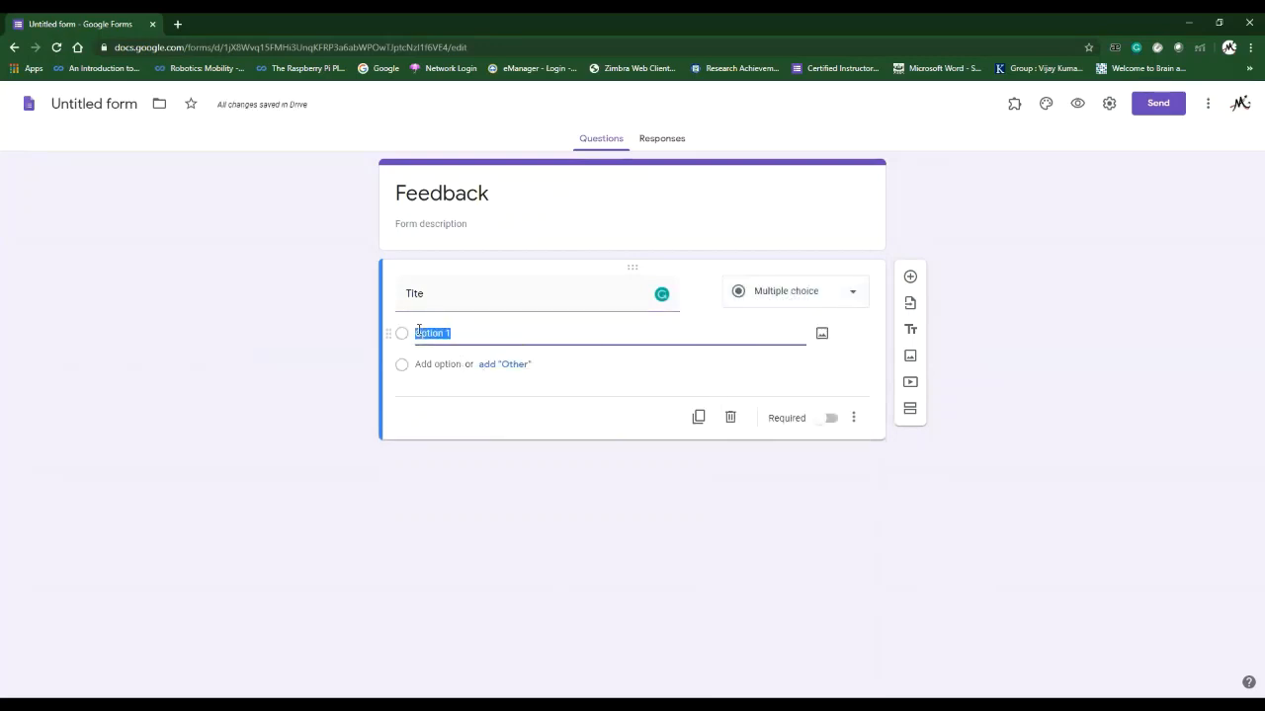
type("a")
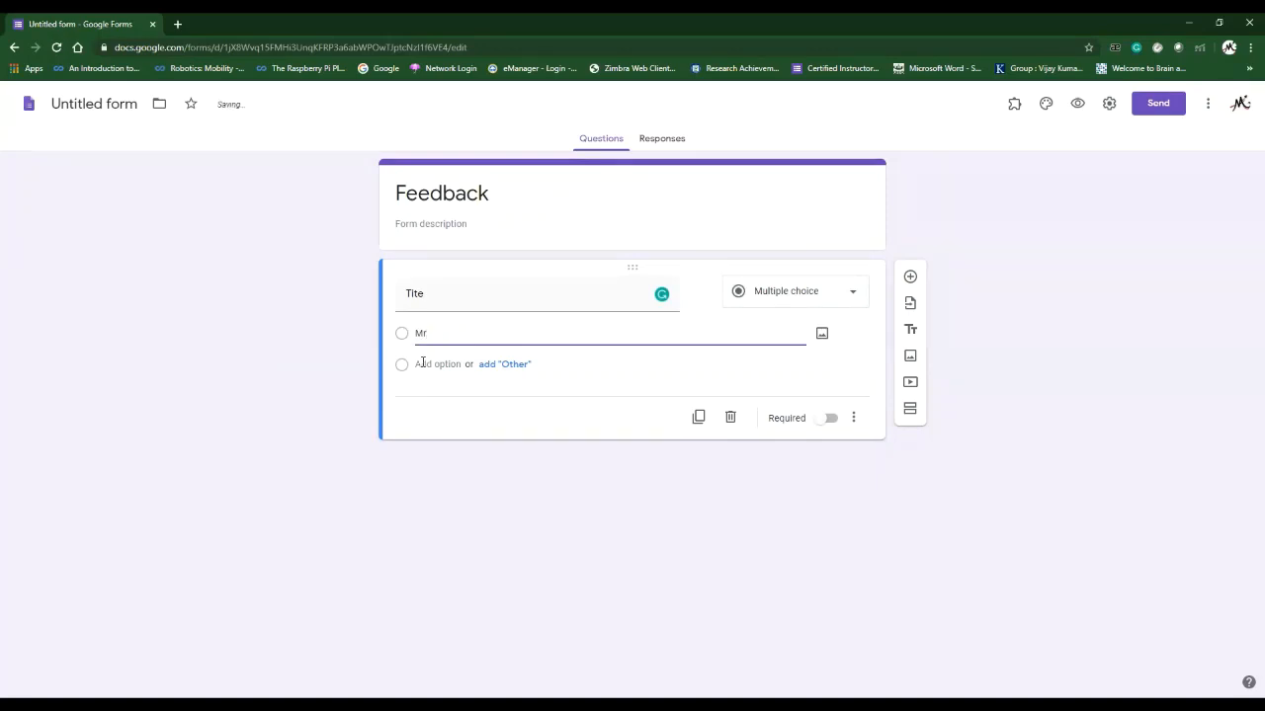
left_click(422, 363)
type("Mrs")
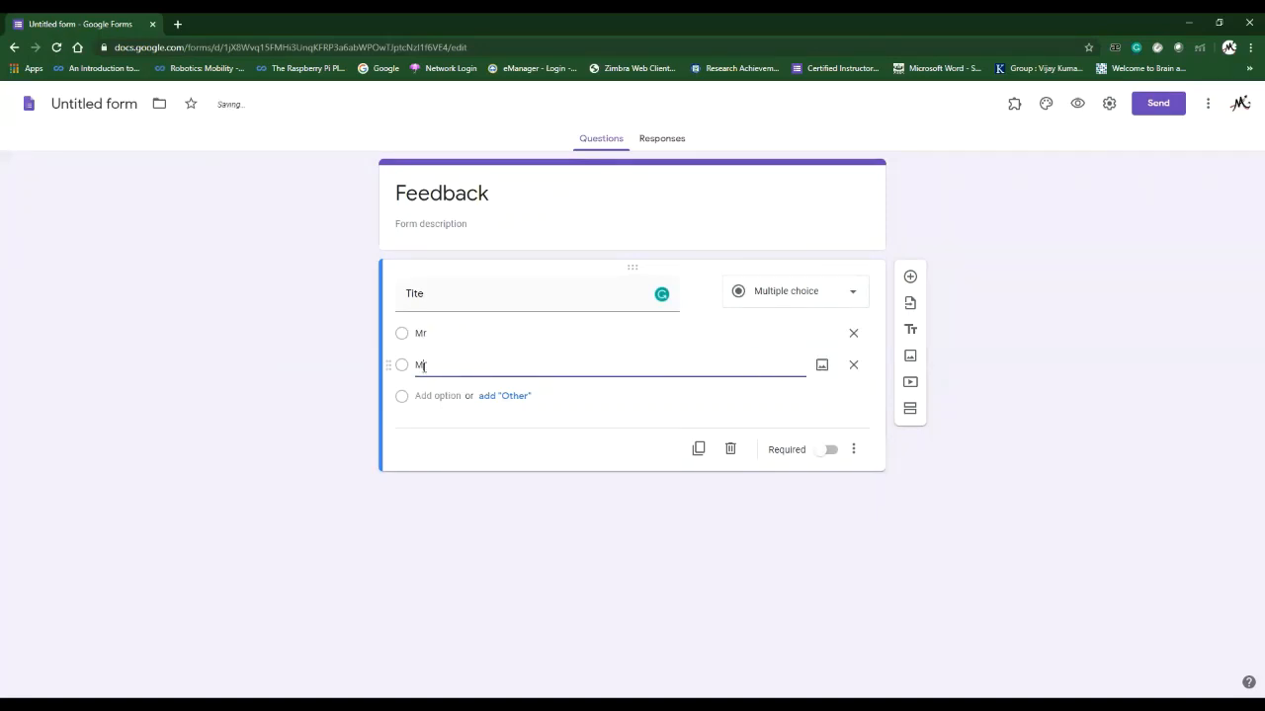
left_click(428, 396)
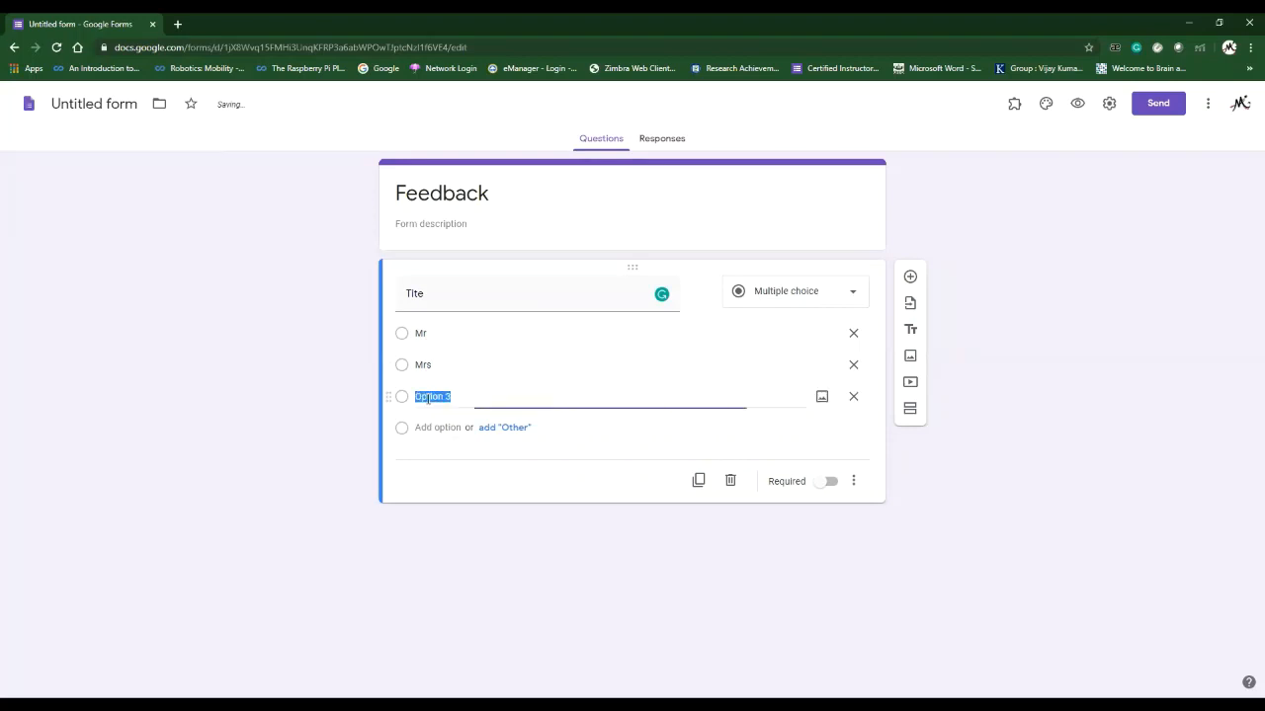
type("Ms")
left_click(439, 431)
type("Dr")
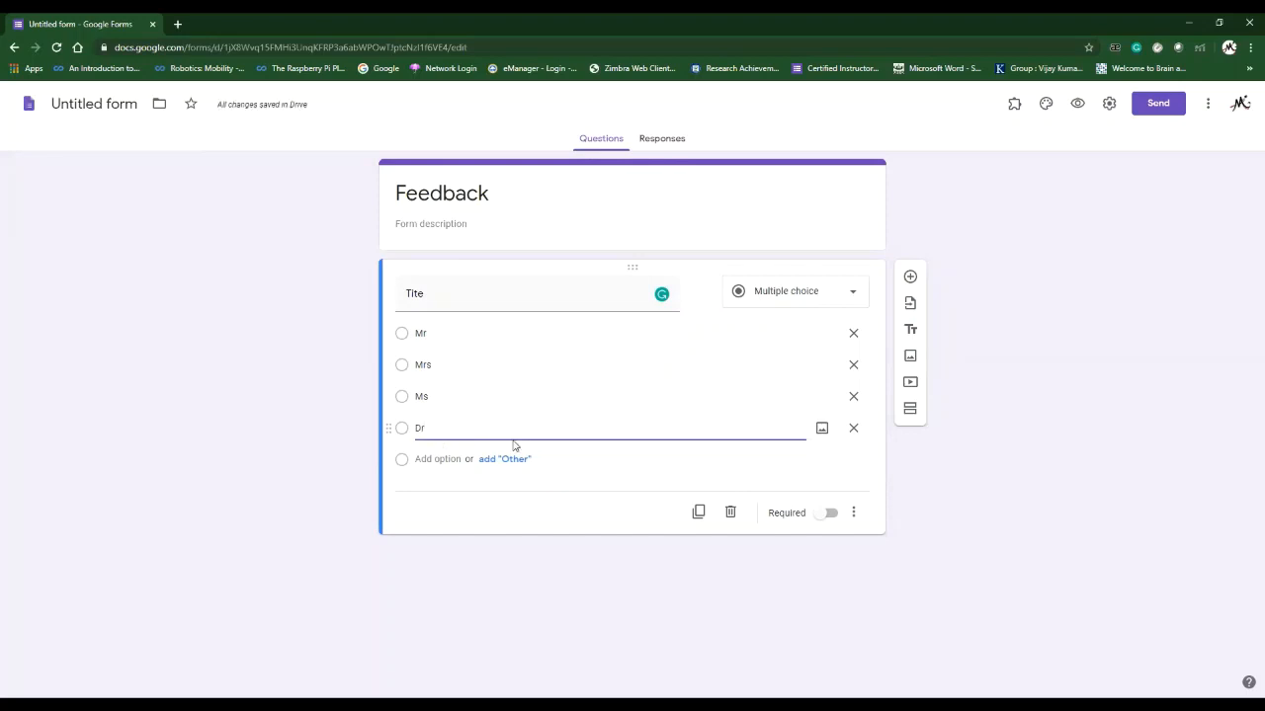
left_click(830, 513)
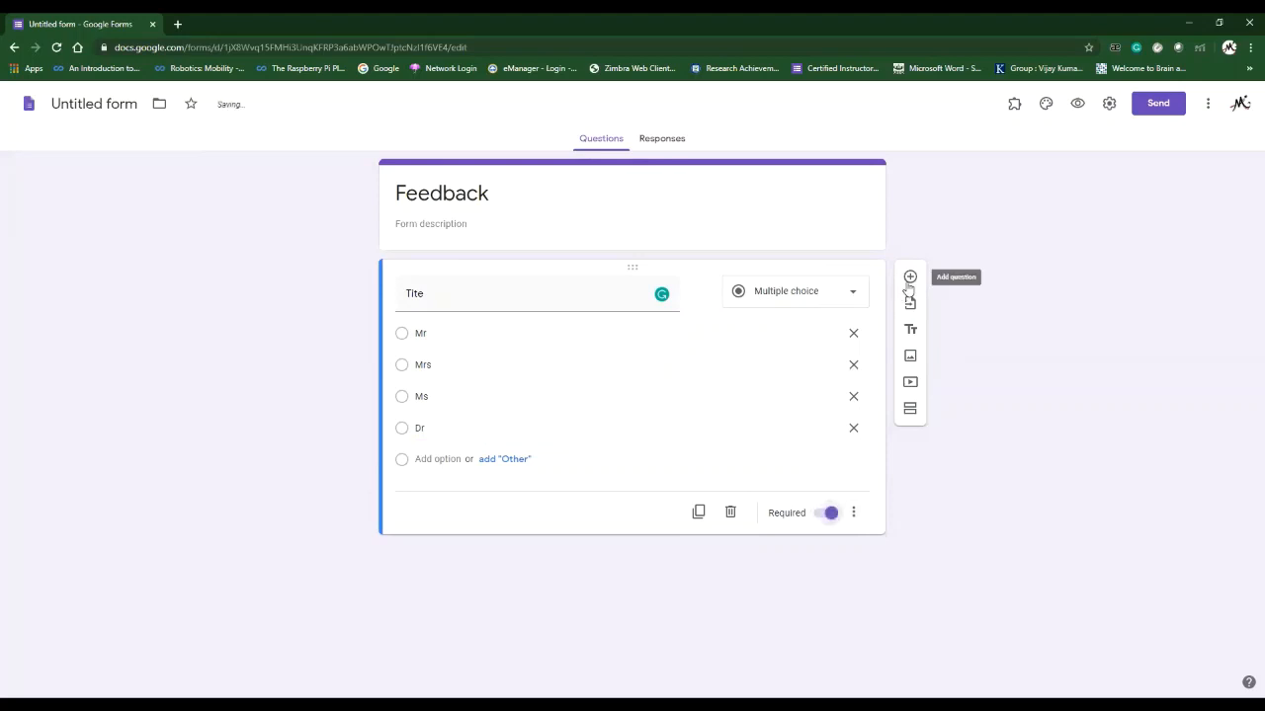
- Add a required short-answer question named "Full Name" below the Title question
left_click(909, 278)
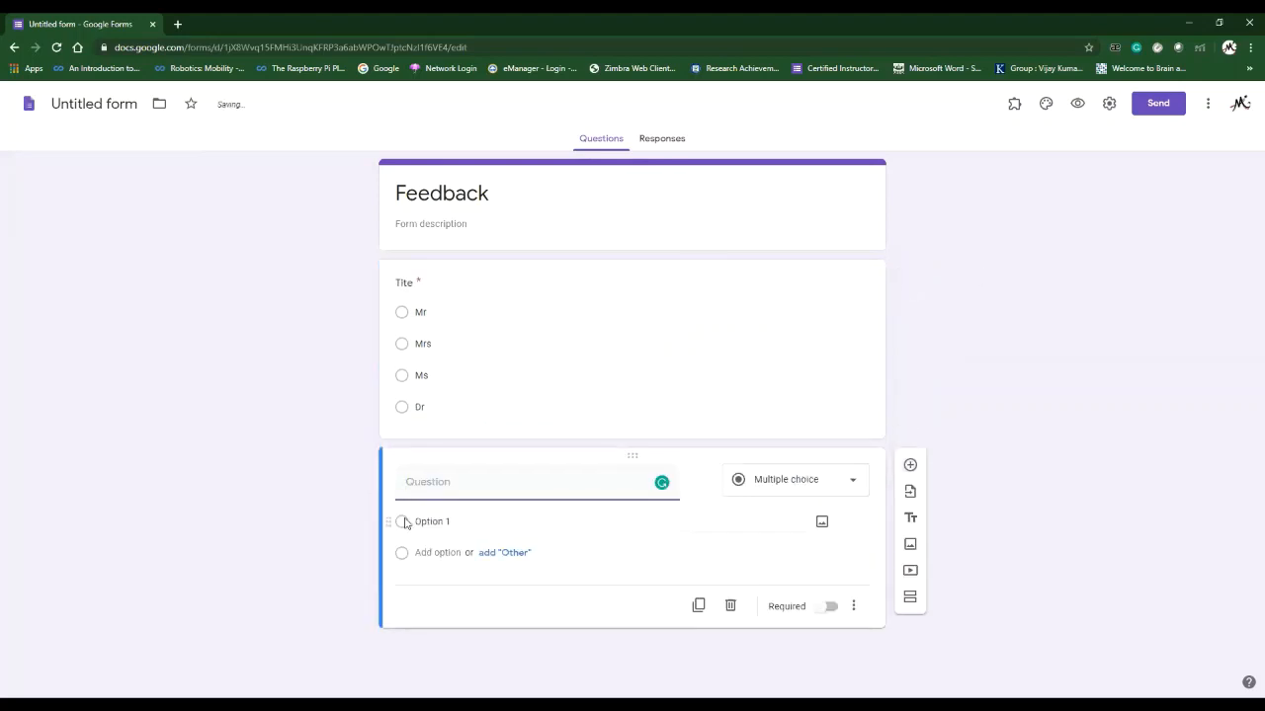
type("F")
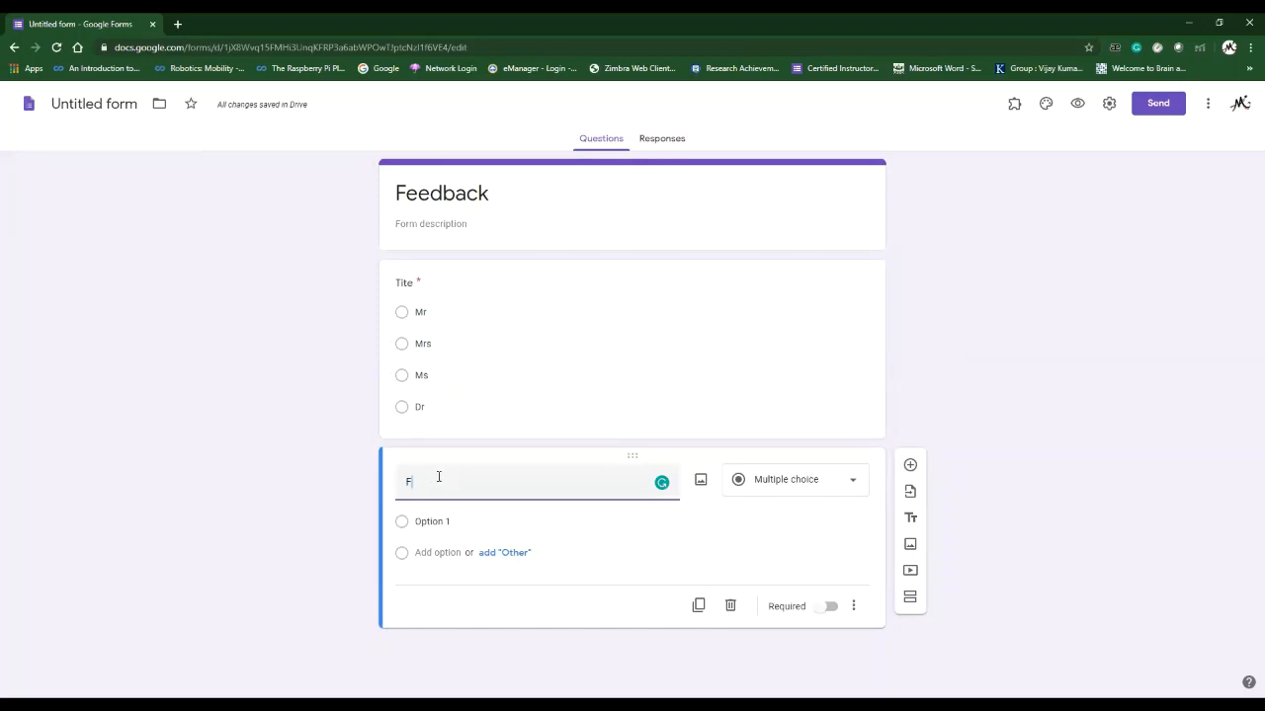
type("ull Name")
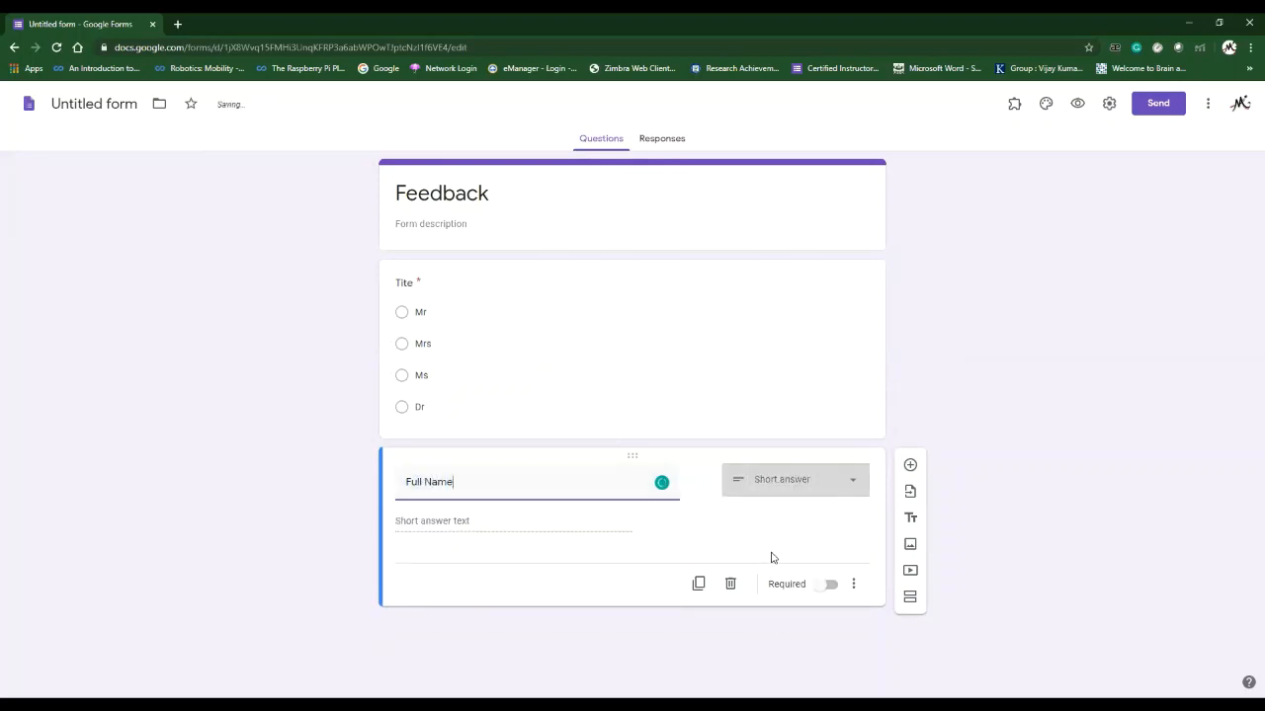
left_click(826, 586)
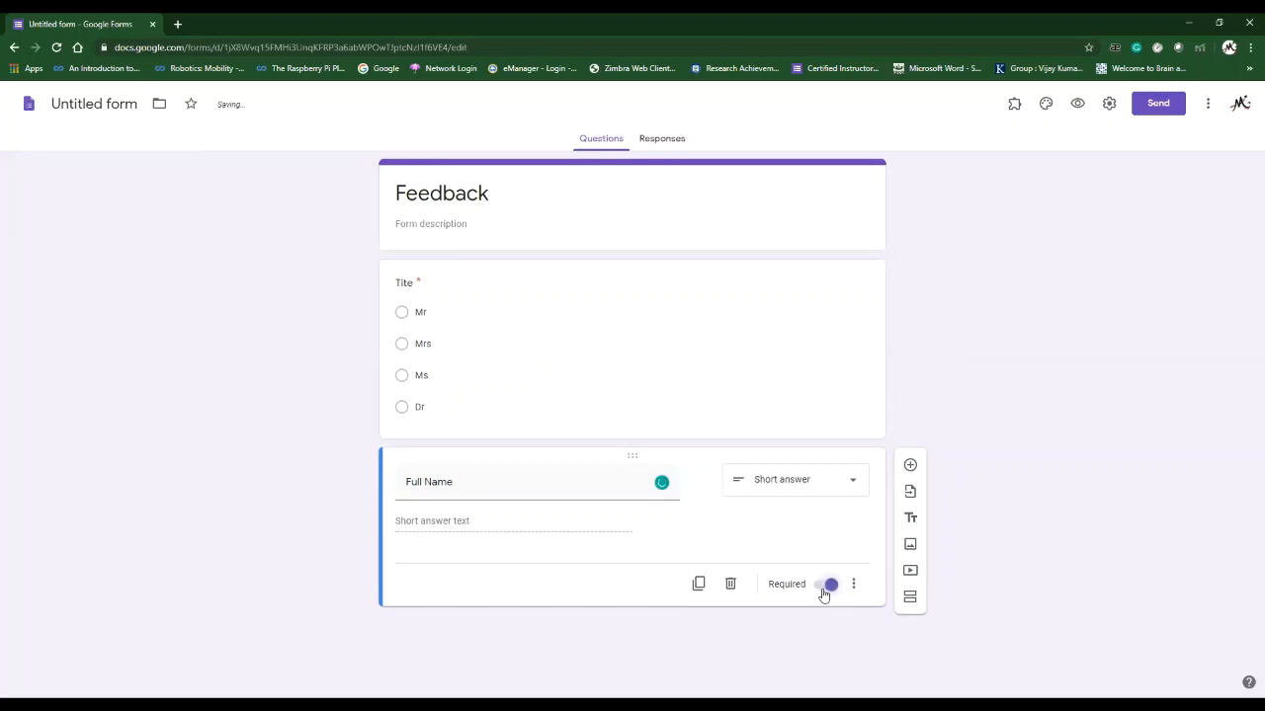
- Add a required short-answer question named "College Name" below the Full Name question
left_click(910, 465)
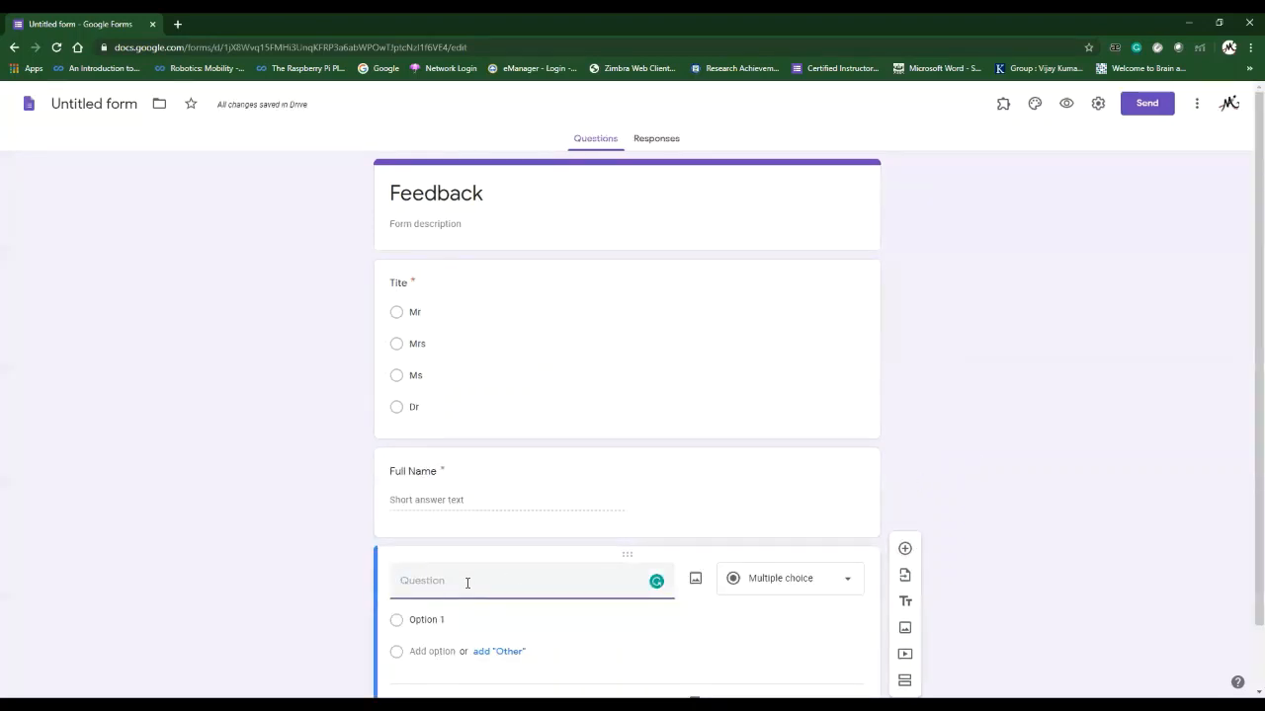
type("College Name")
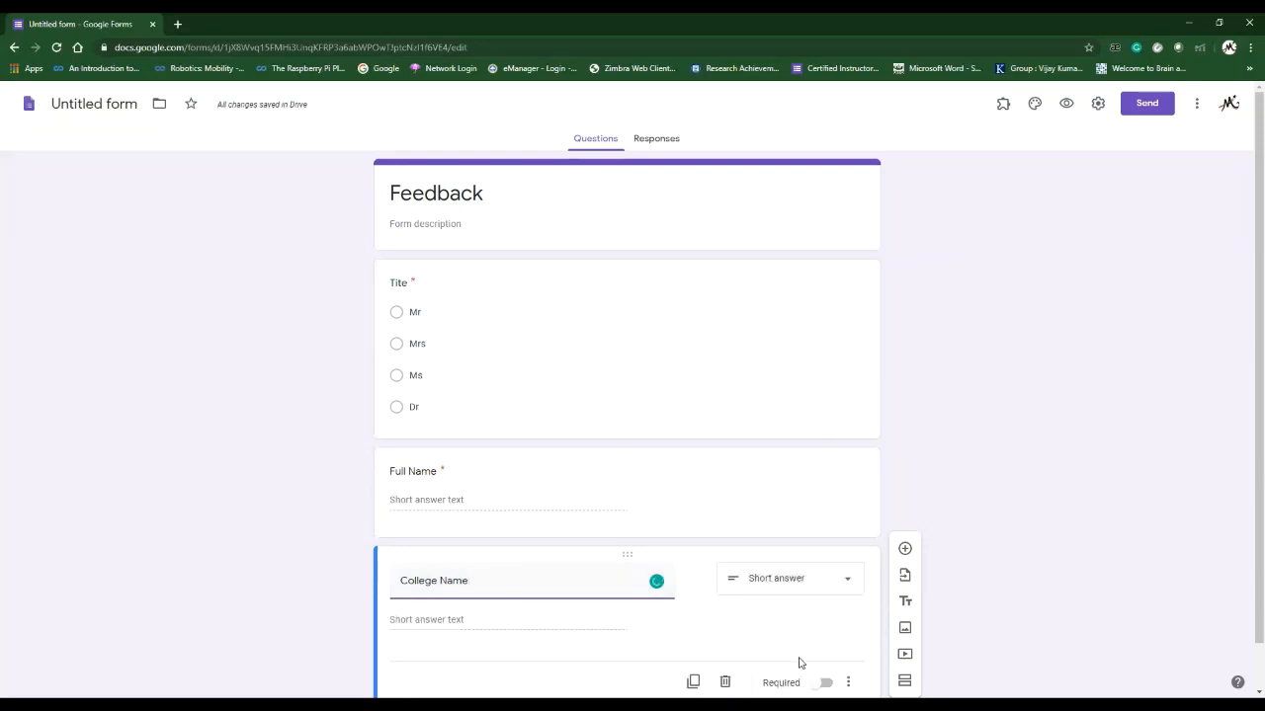
left_click(810, 682)
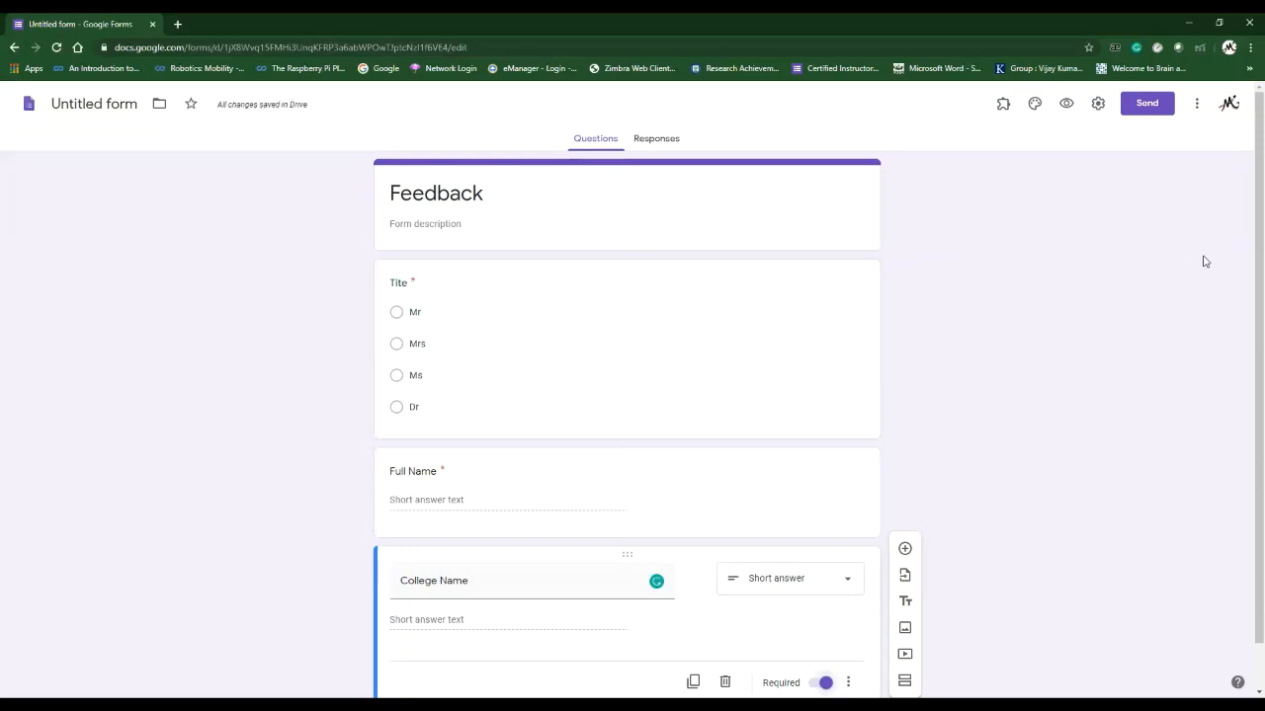
scroll(1245, 316, "down", 1)
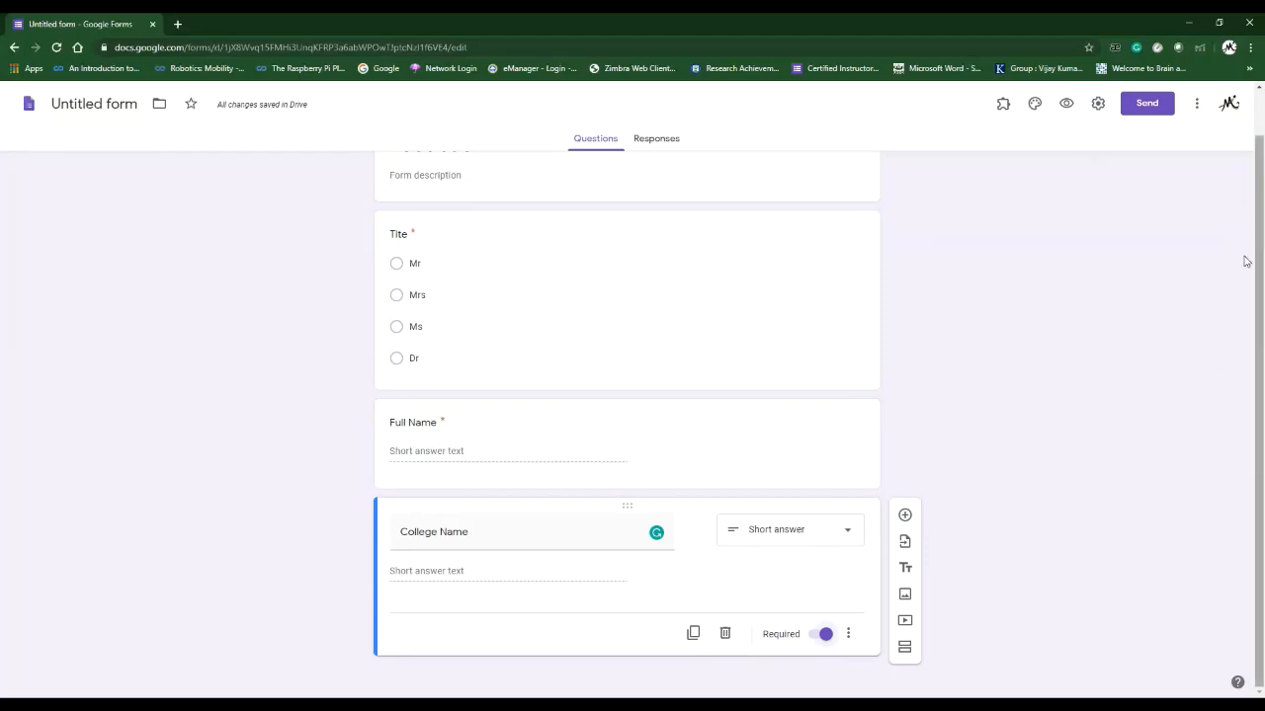
scroll(1245, 259, "up", 1)
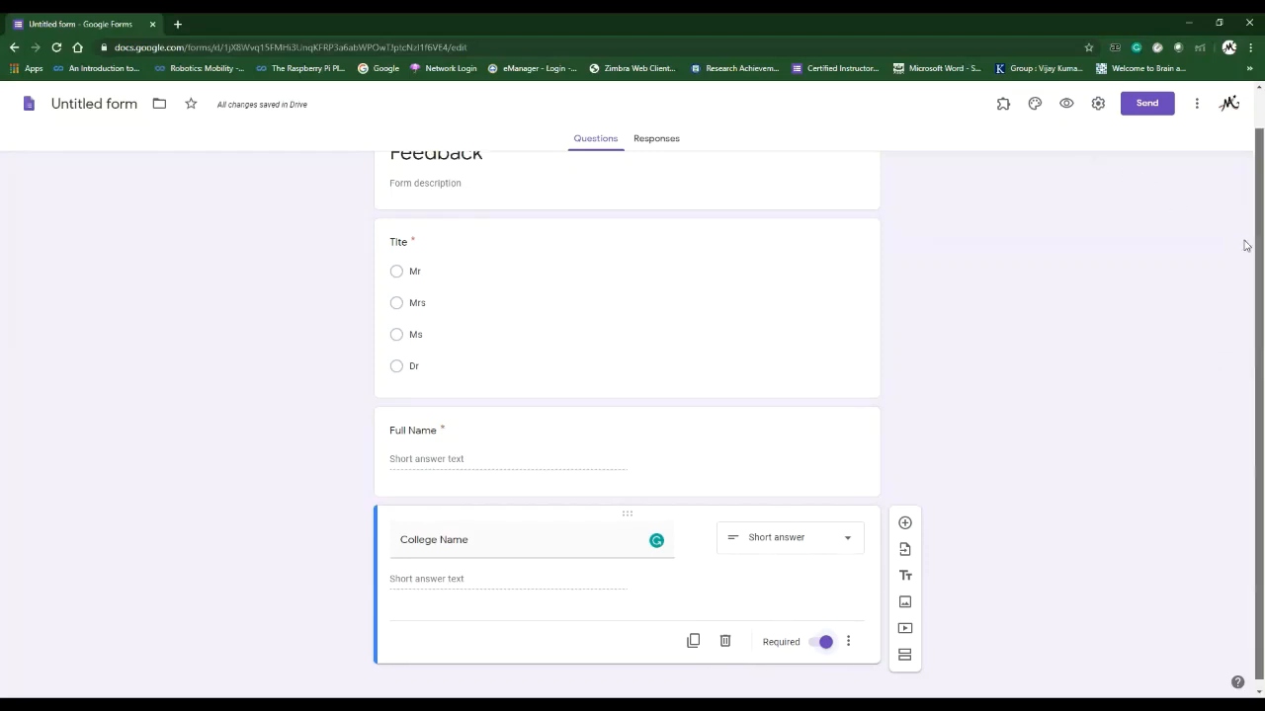
- Search the G Suite Marketplace add-ons for Certify'em and open its details page
left_click(1199, 105)
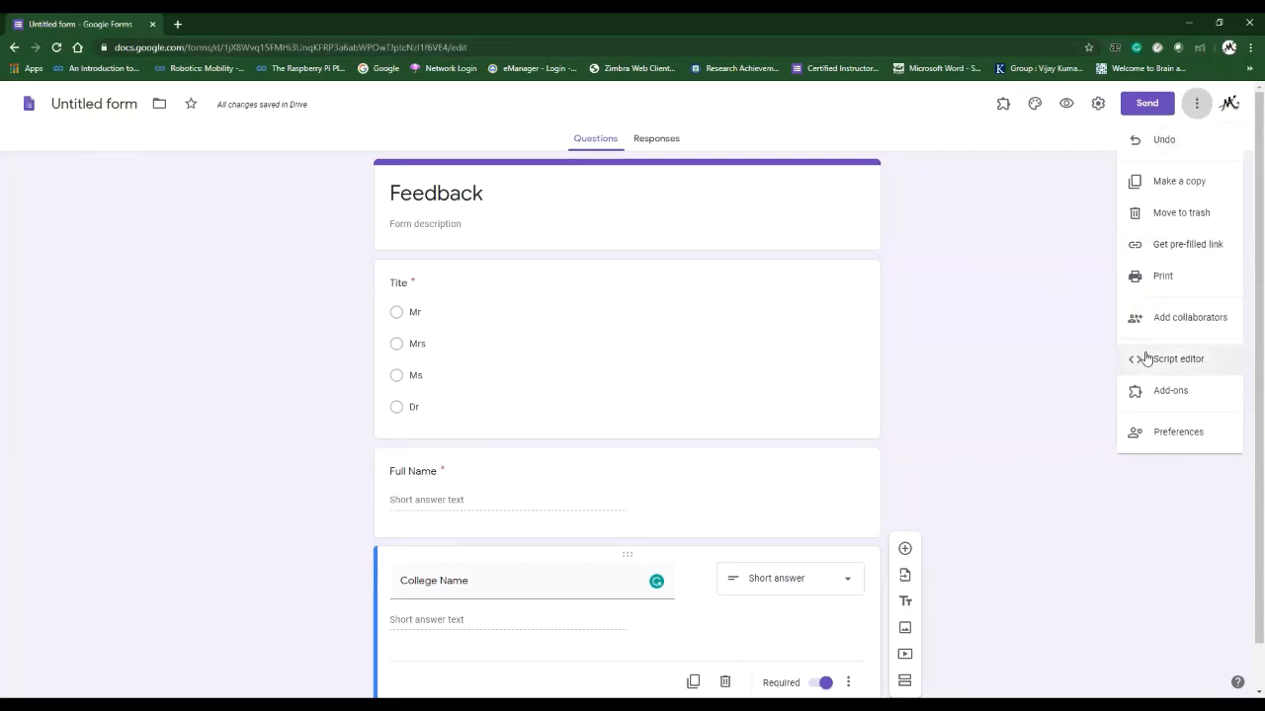
left_click(1146, 394)
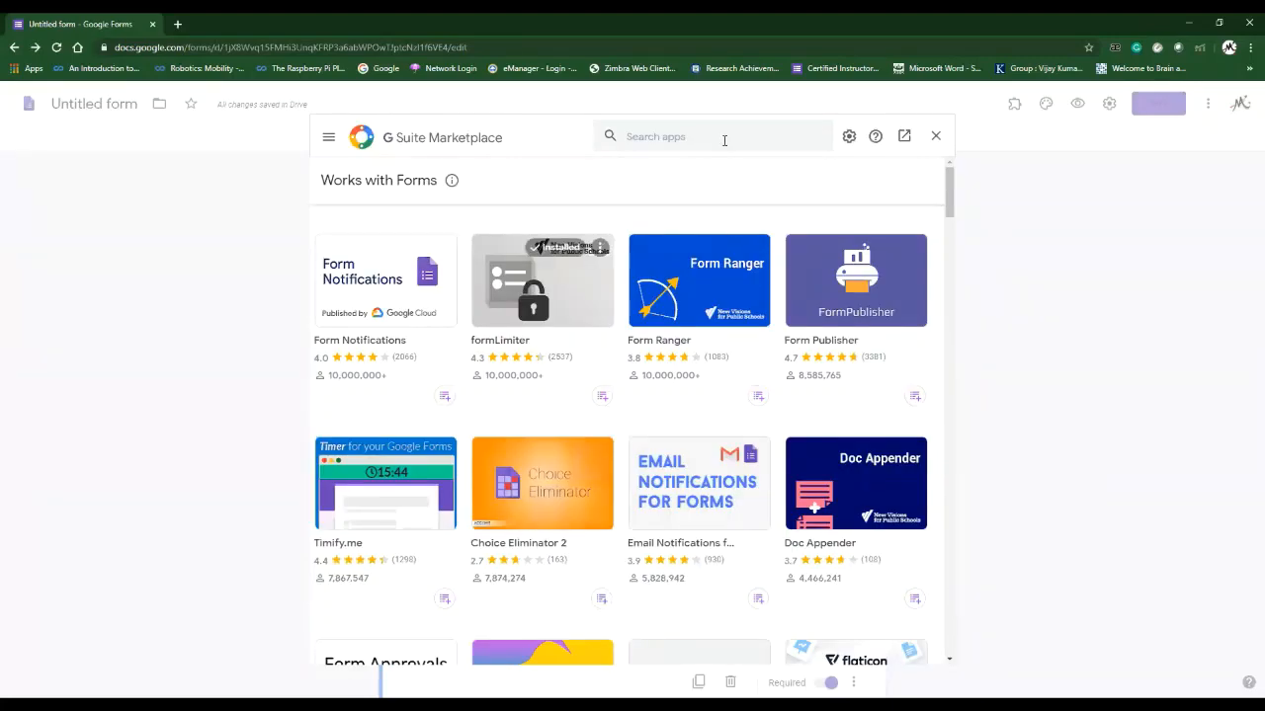
left_click(724, 140)
type("cert")
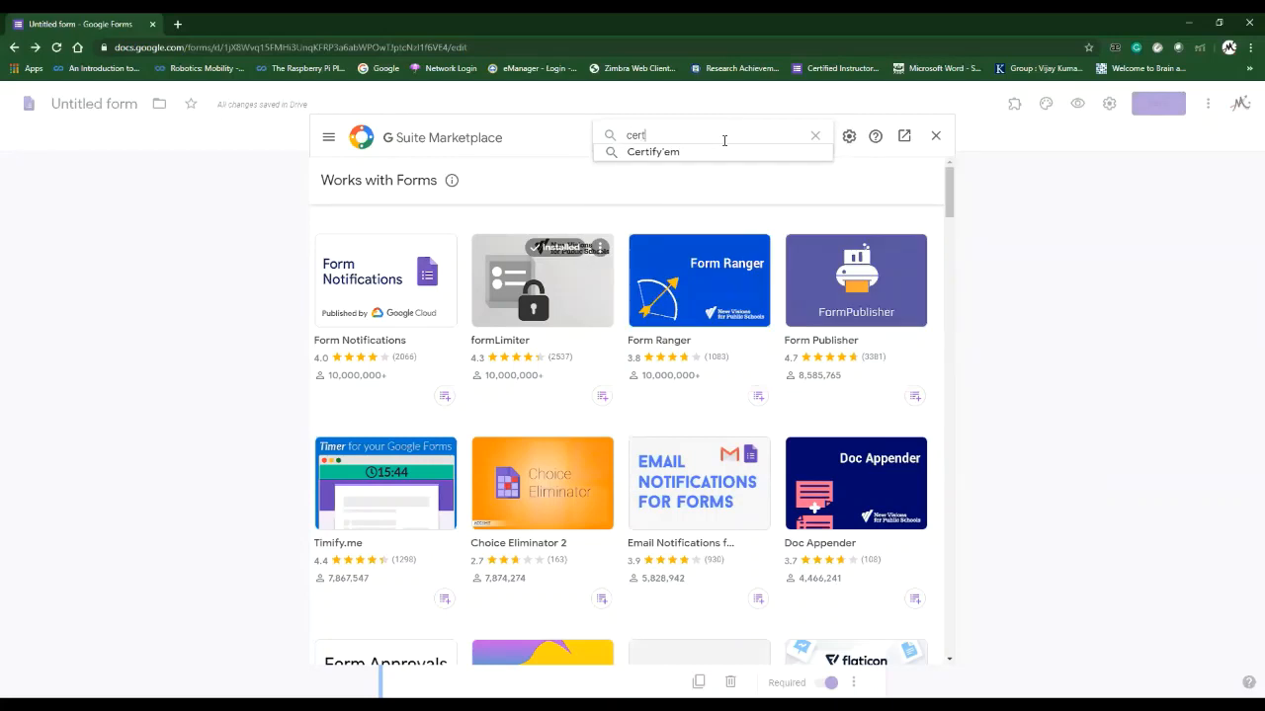
left_click(714, 153)
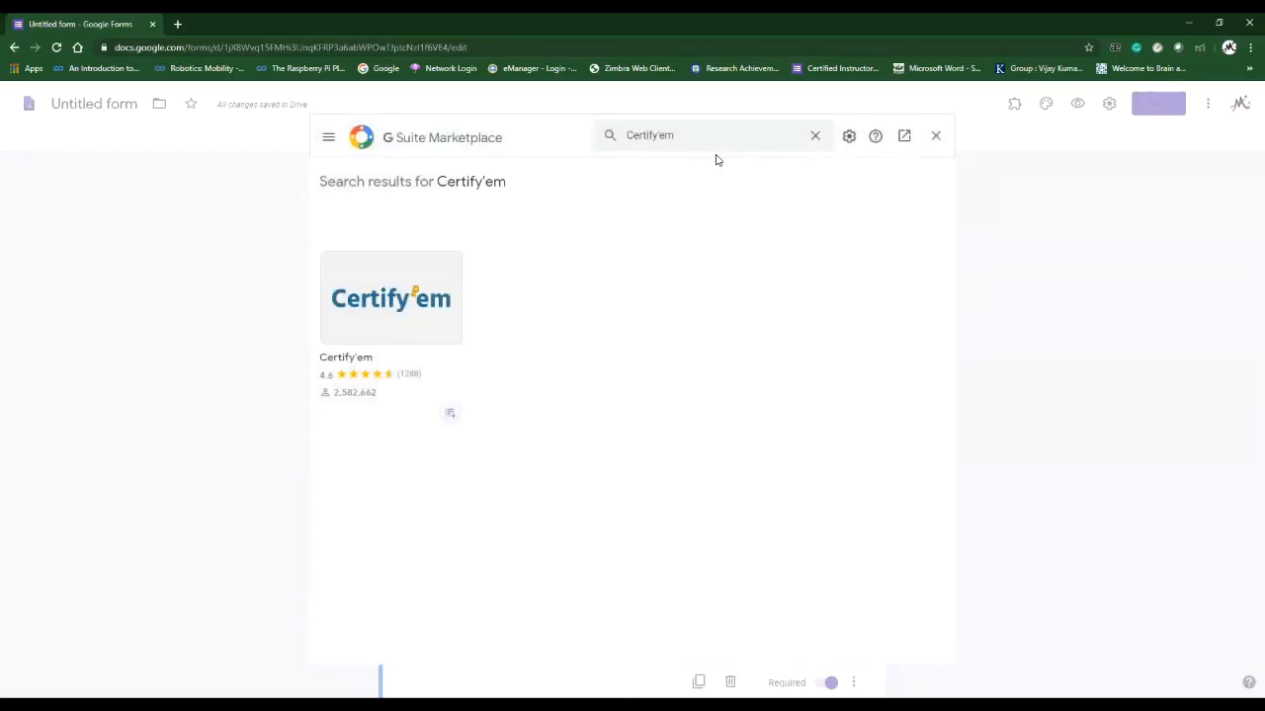
left_click(430, 280)
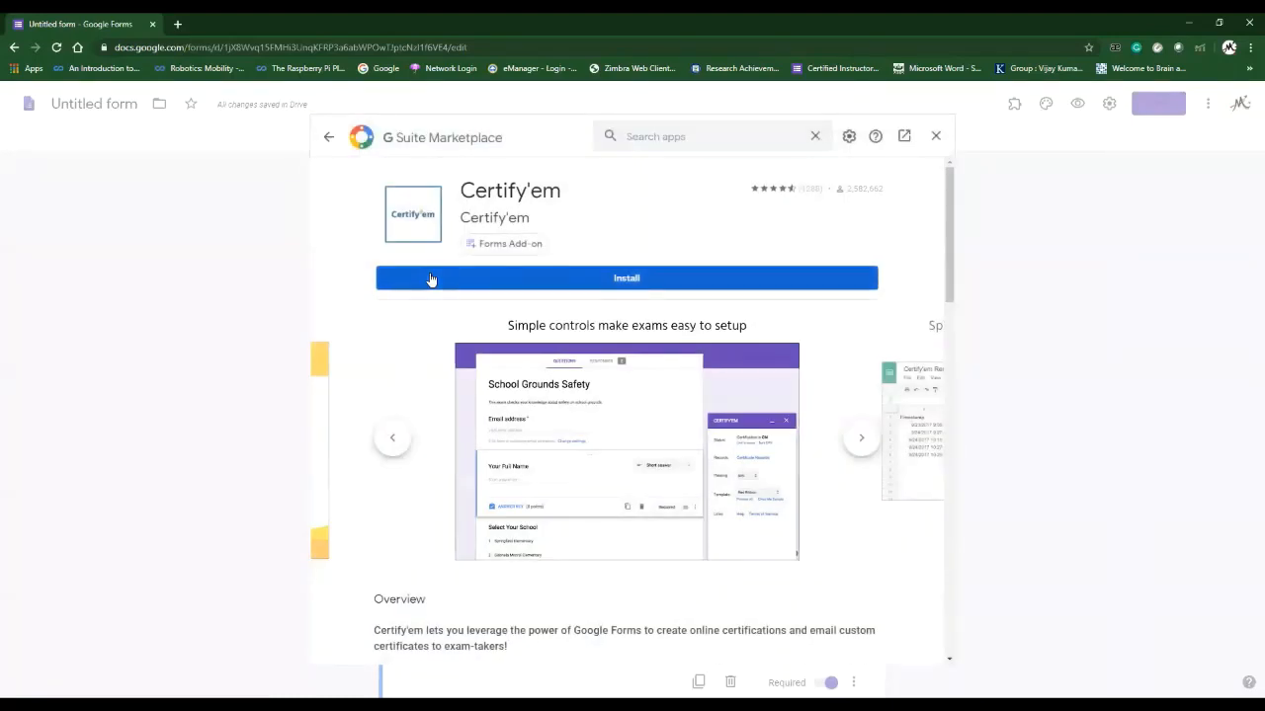
- Install the Certify'em add-on, continuing past the permission request, and close the marketplace
left_click(553, 280)
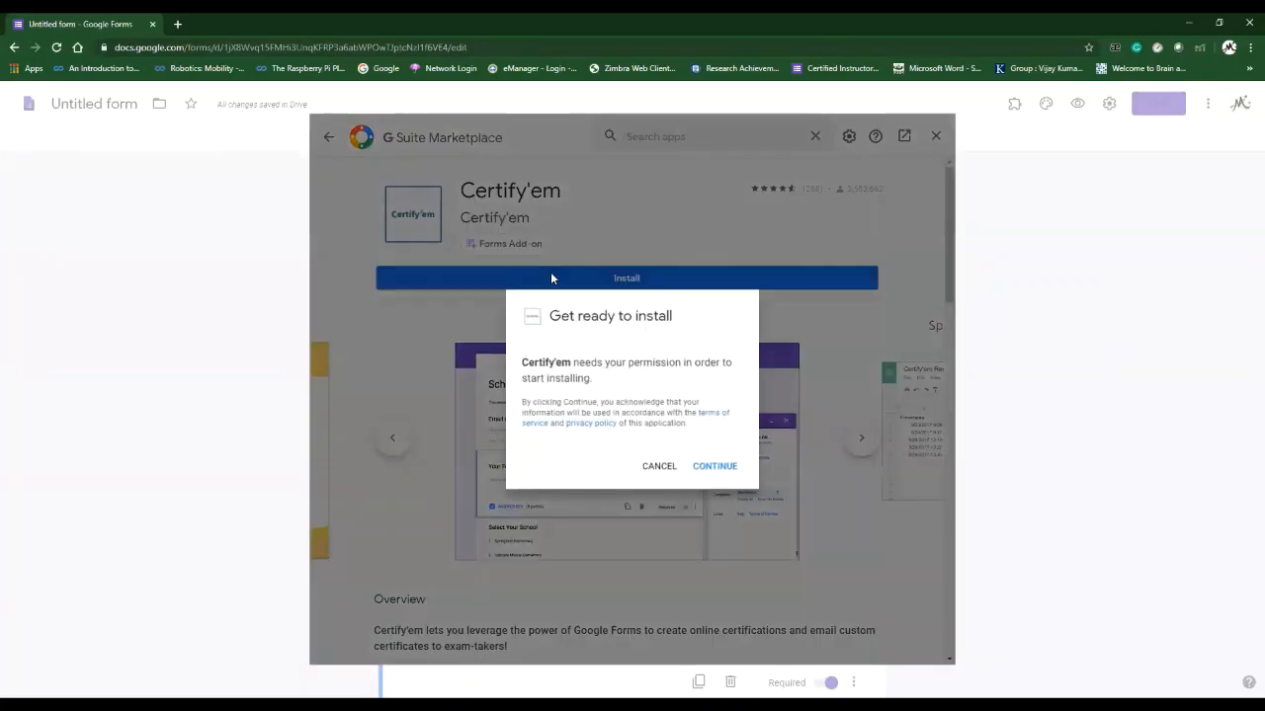
left_click(712, 468)
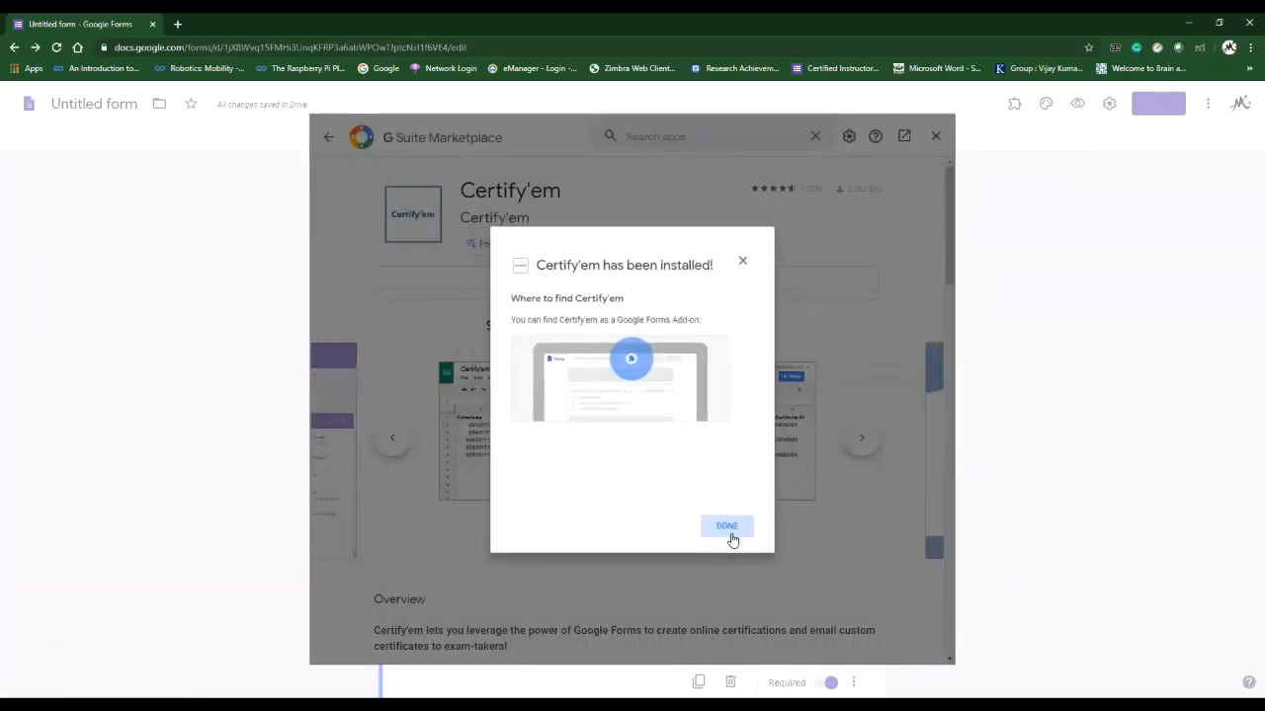
left_click(733, 538)
left_click(934, 138)
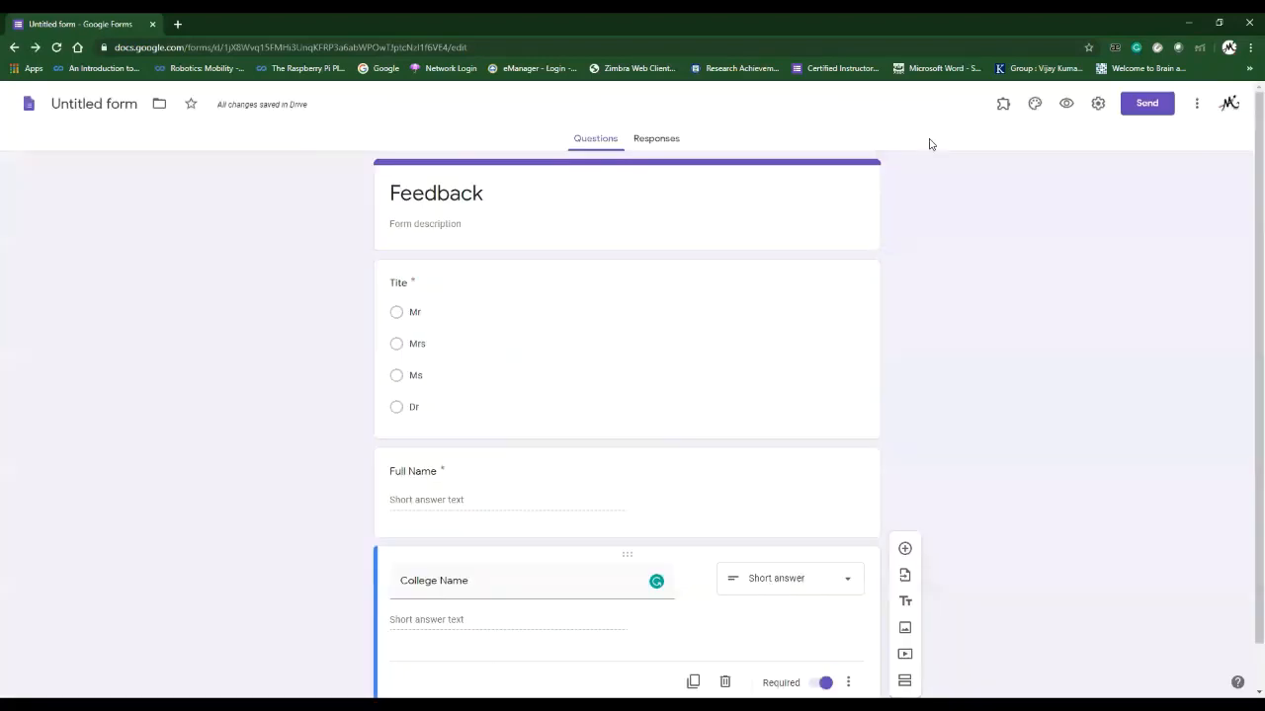
- Open the Certify'em add-on's help and read its getting-started instructions to the end
left_click(1003, 105)
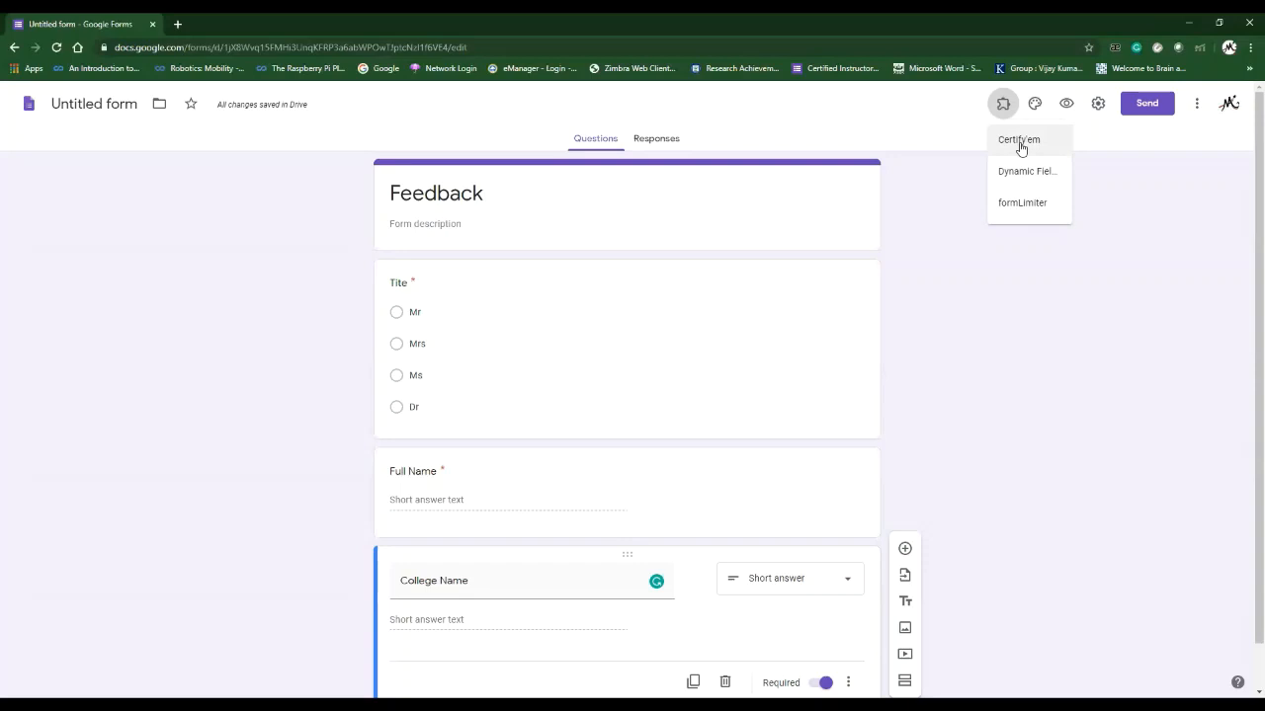
left_click(1021, 144)
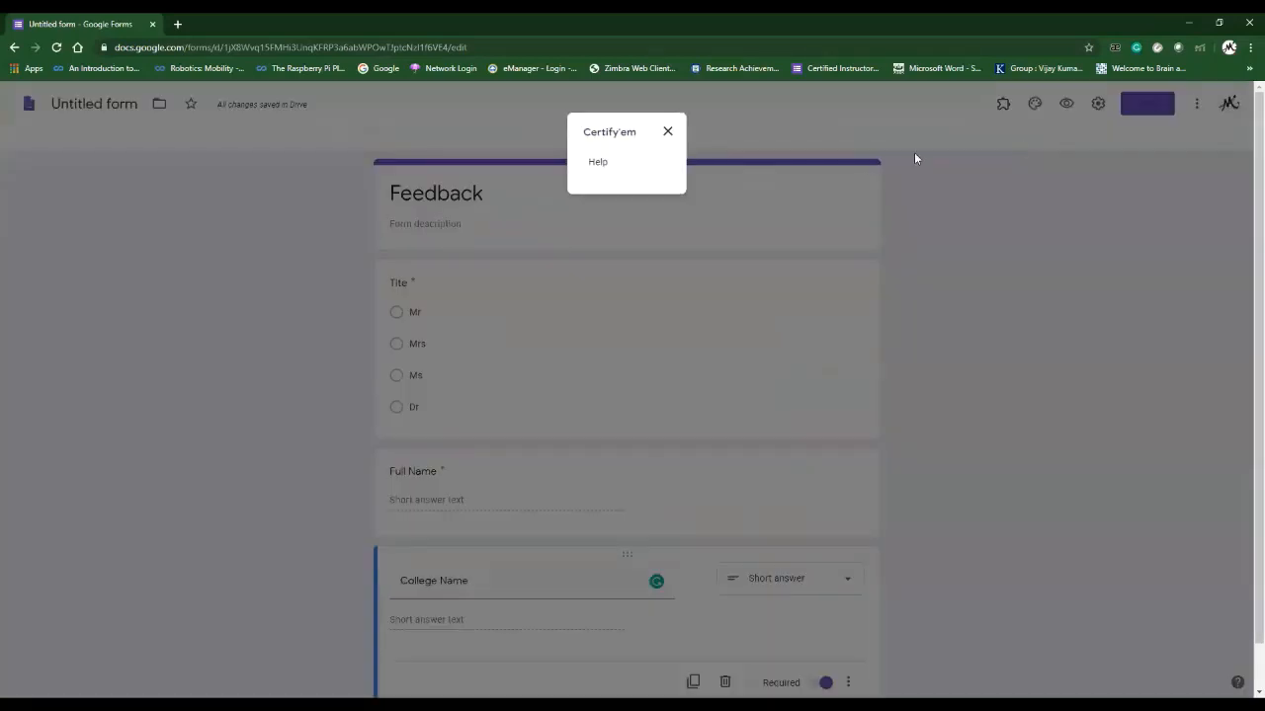
left_click(601, 161)
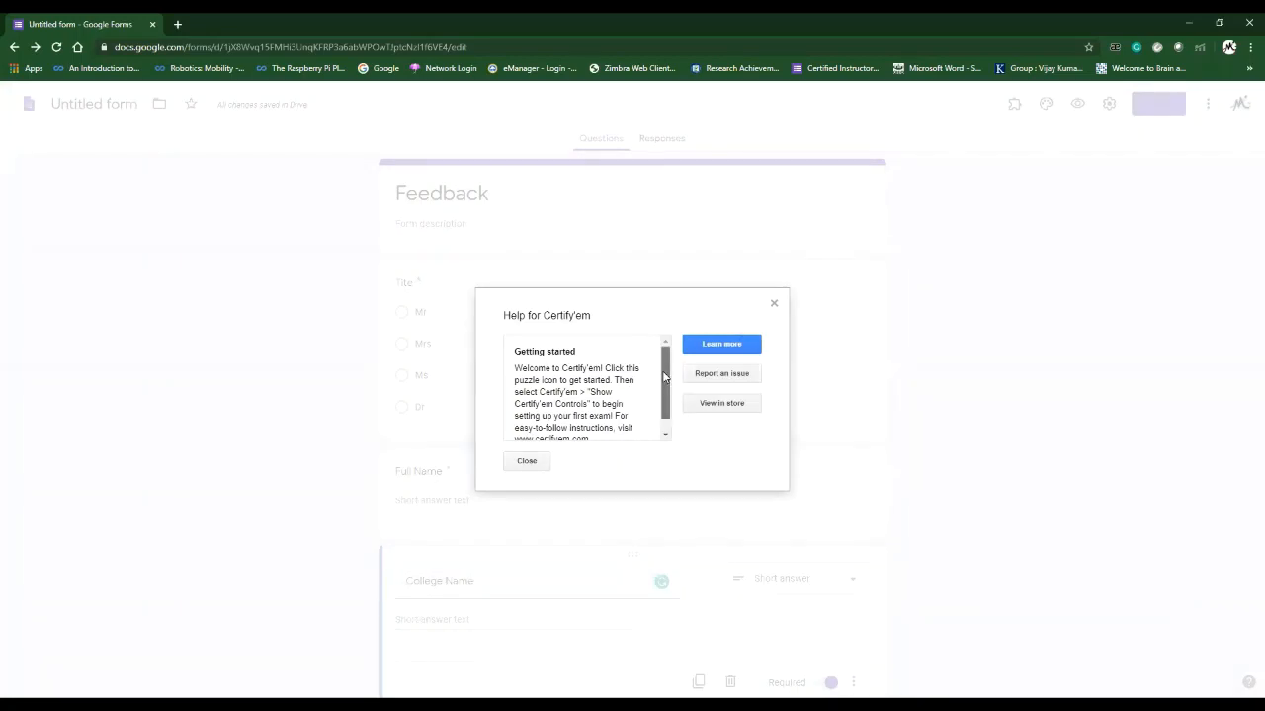
left_click_drag(664, 376, 667, 475)
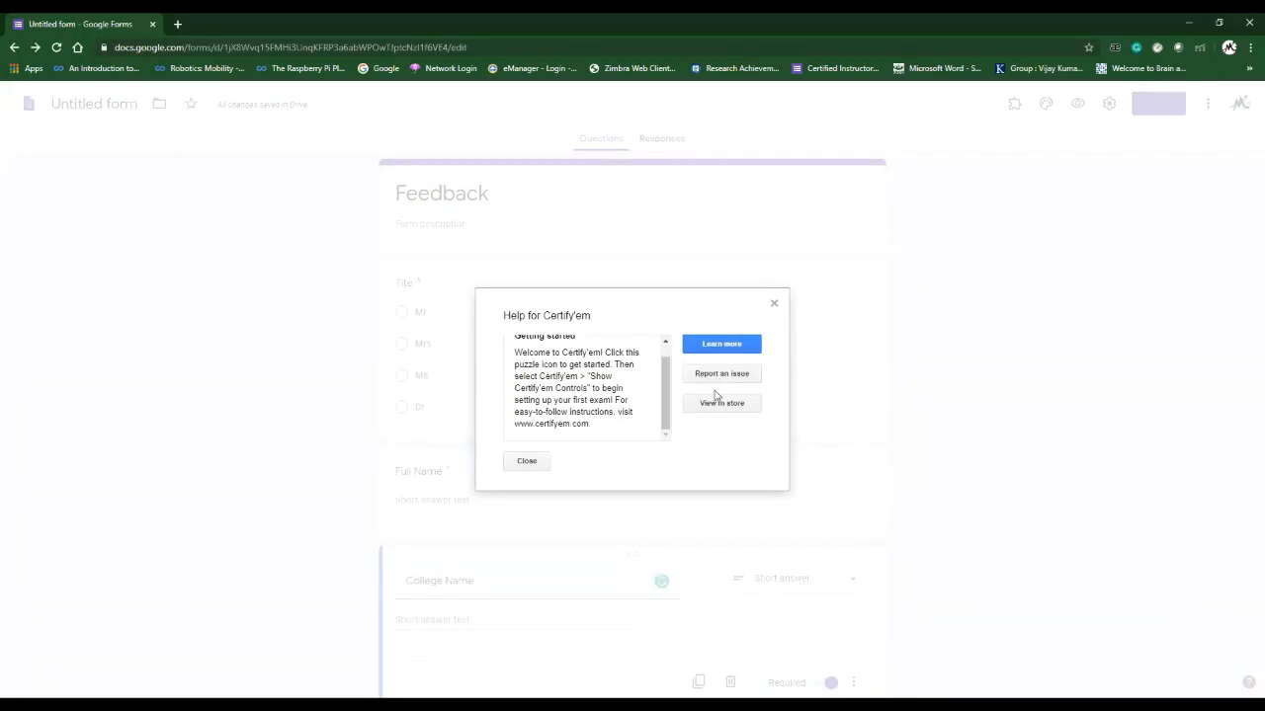
- Close the add-on help, show the Certify'em controls and turn certification on for the Feedback form
left_click(526, 461)
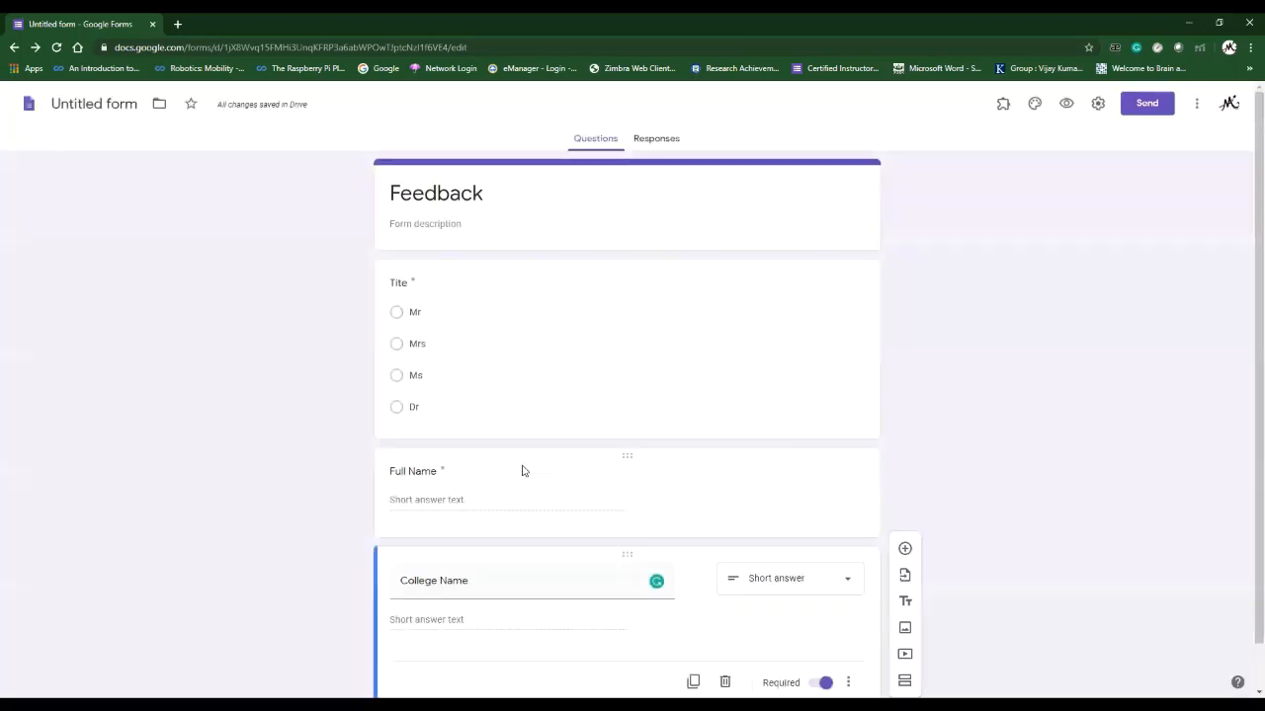
left_click(1002, 111)
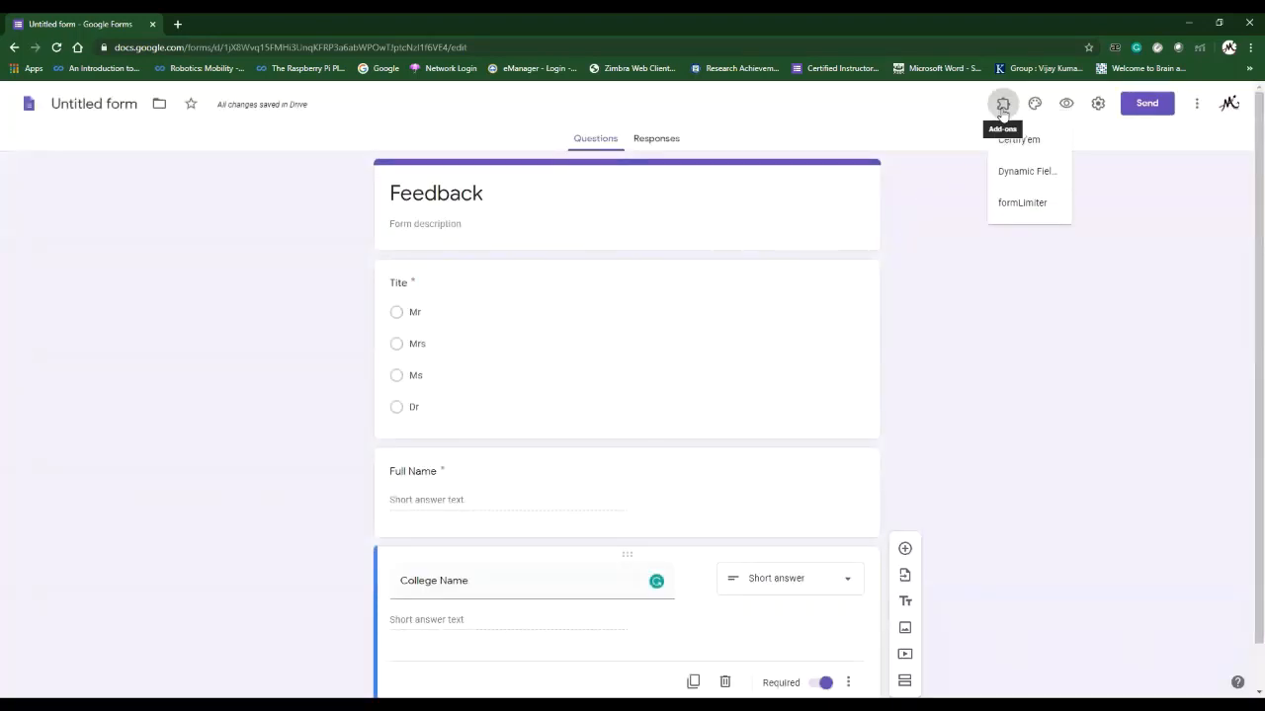
left_click(1017, 141)
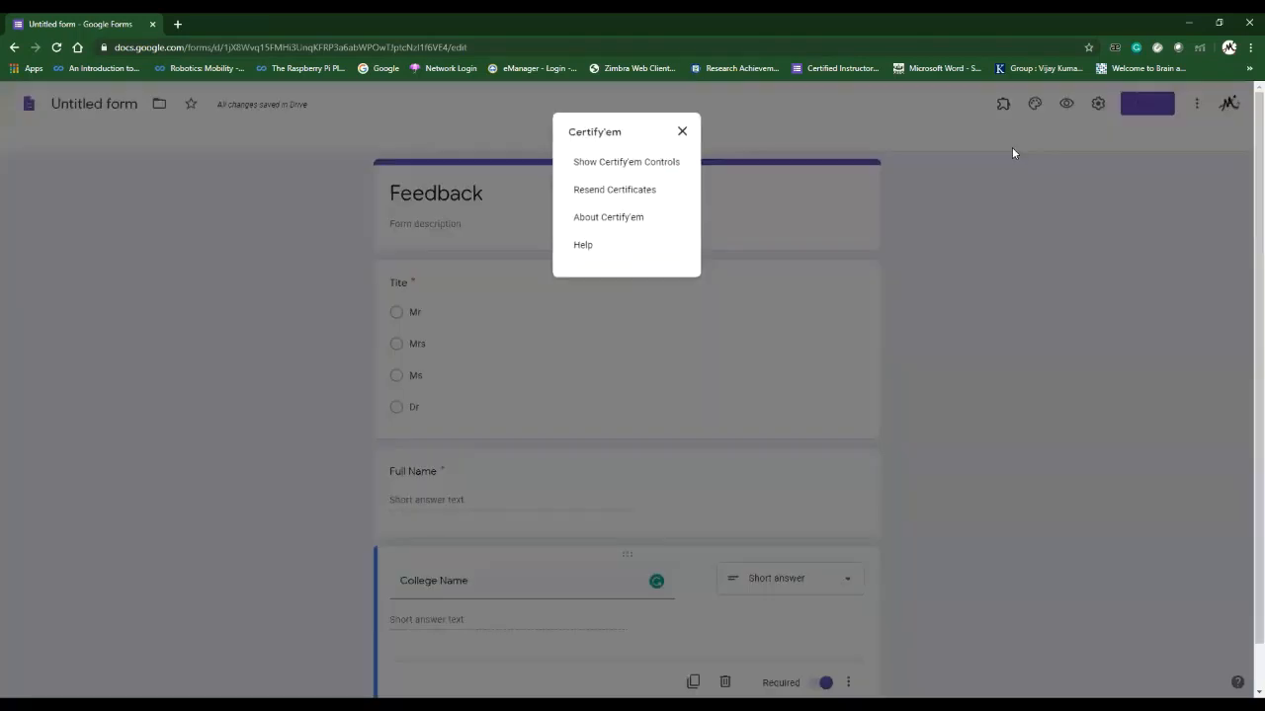
left_click(625, 163)
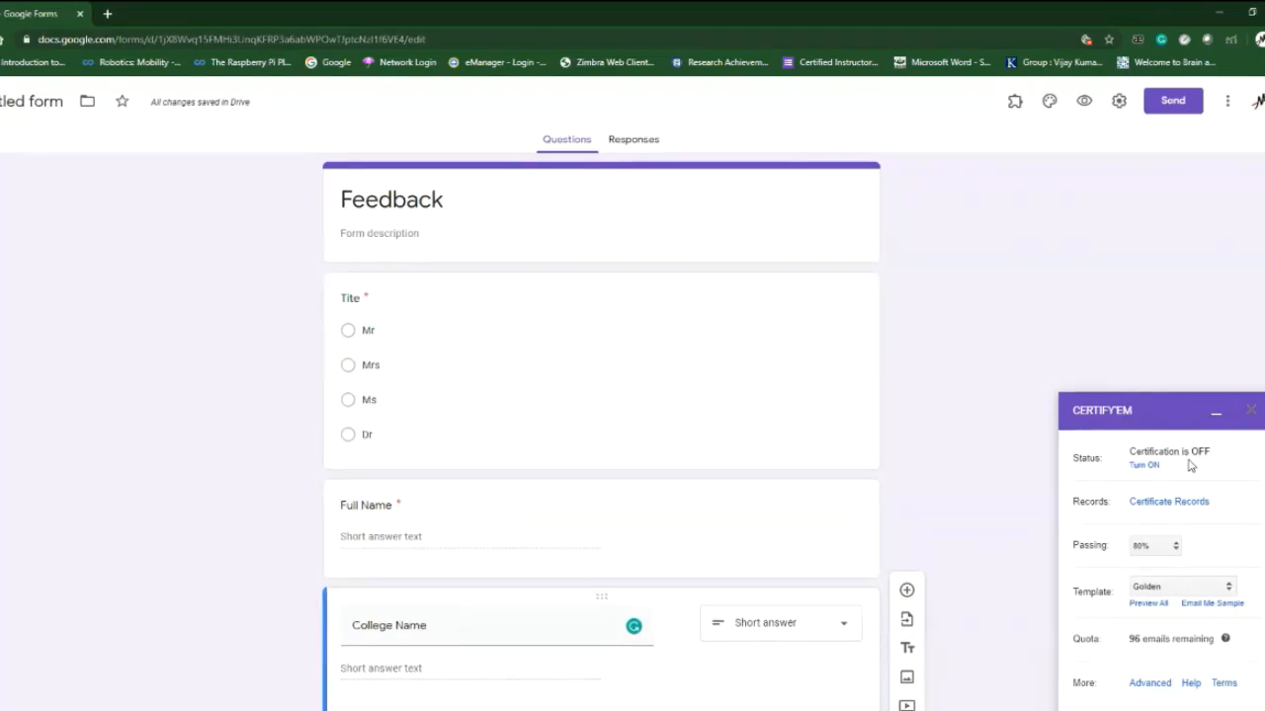
left_click(1143, 465)
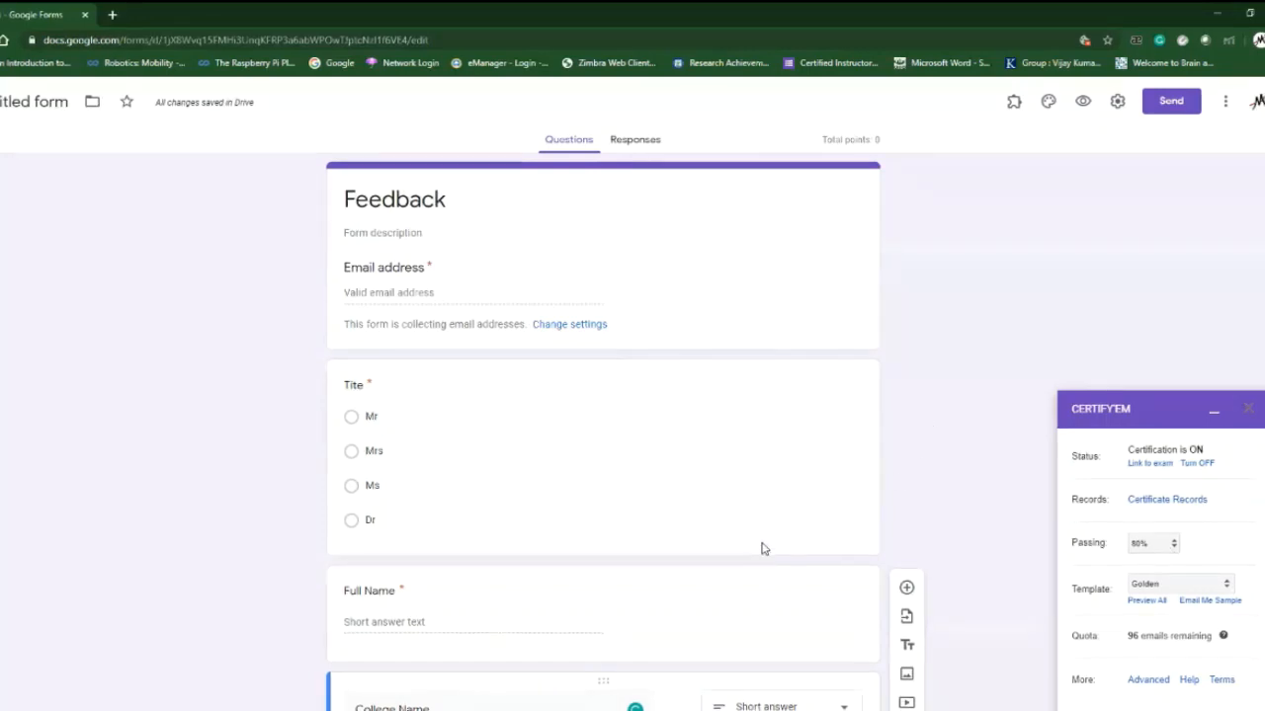
- Set the Certify'em passing score to 0% and open the setup for using an own certificate template
left_click(1175, 545)
left_click(1162, 559)
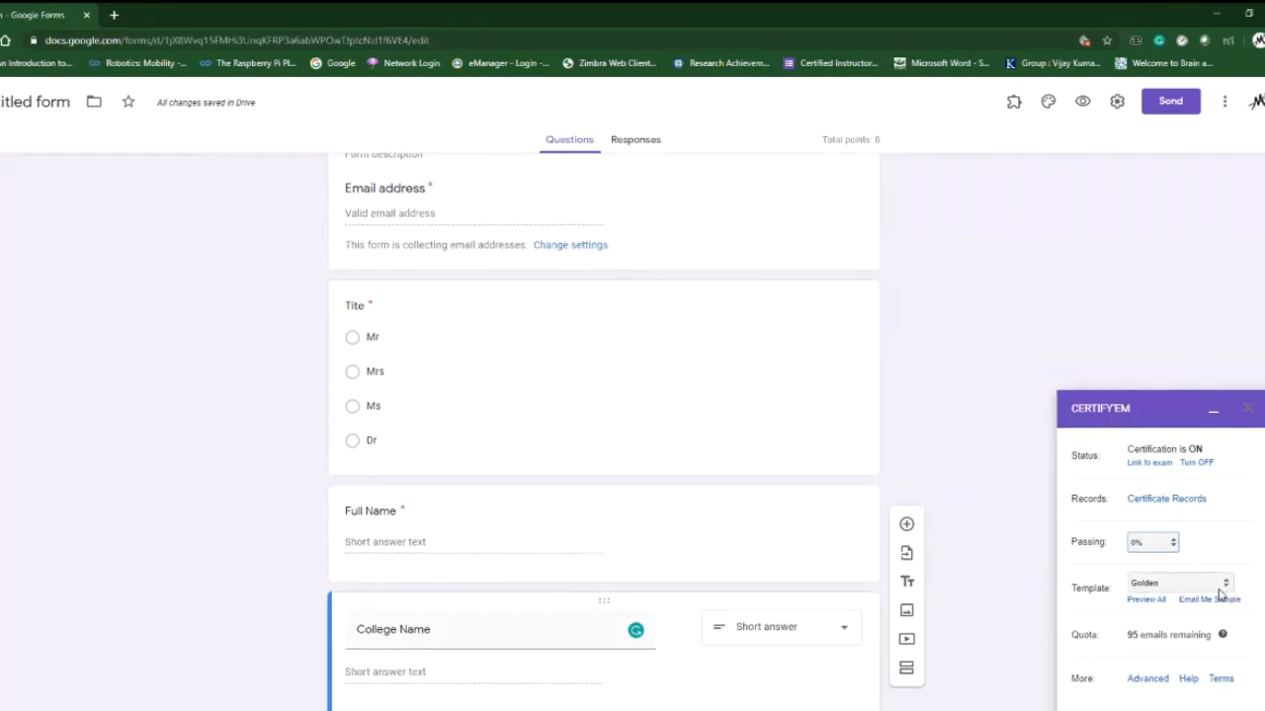
left_click(1221, 587)
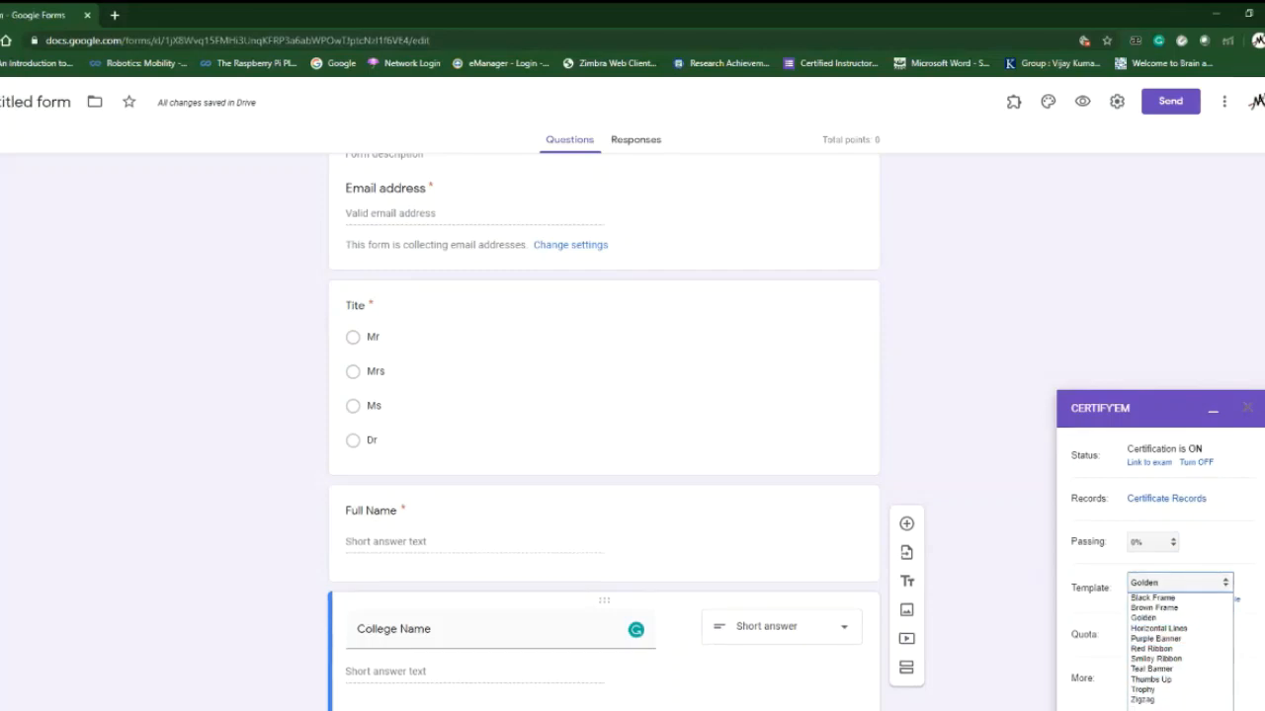
key("Escape")
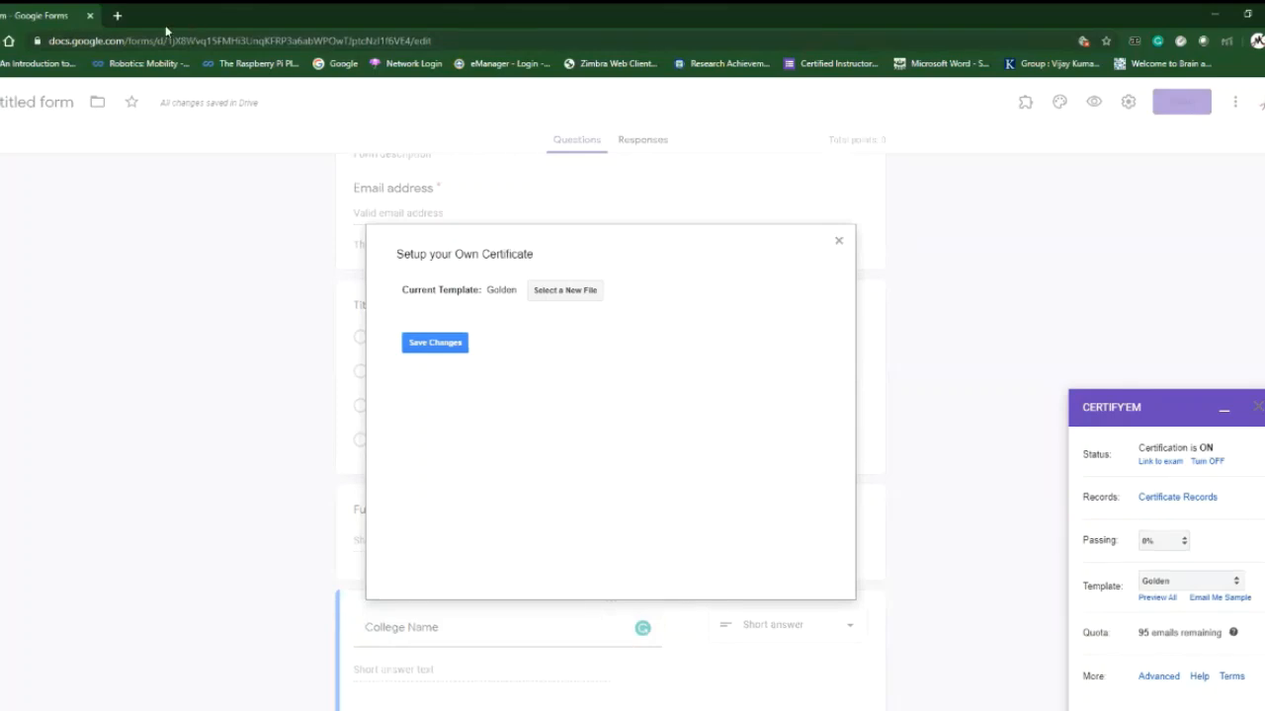
- Create a new Google Slides presentation from Google Drive in a new browser tab and delete the slide's title and subtitle placeholders
left_click(117, 15)
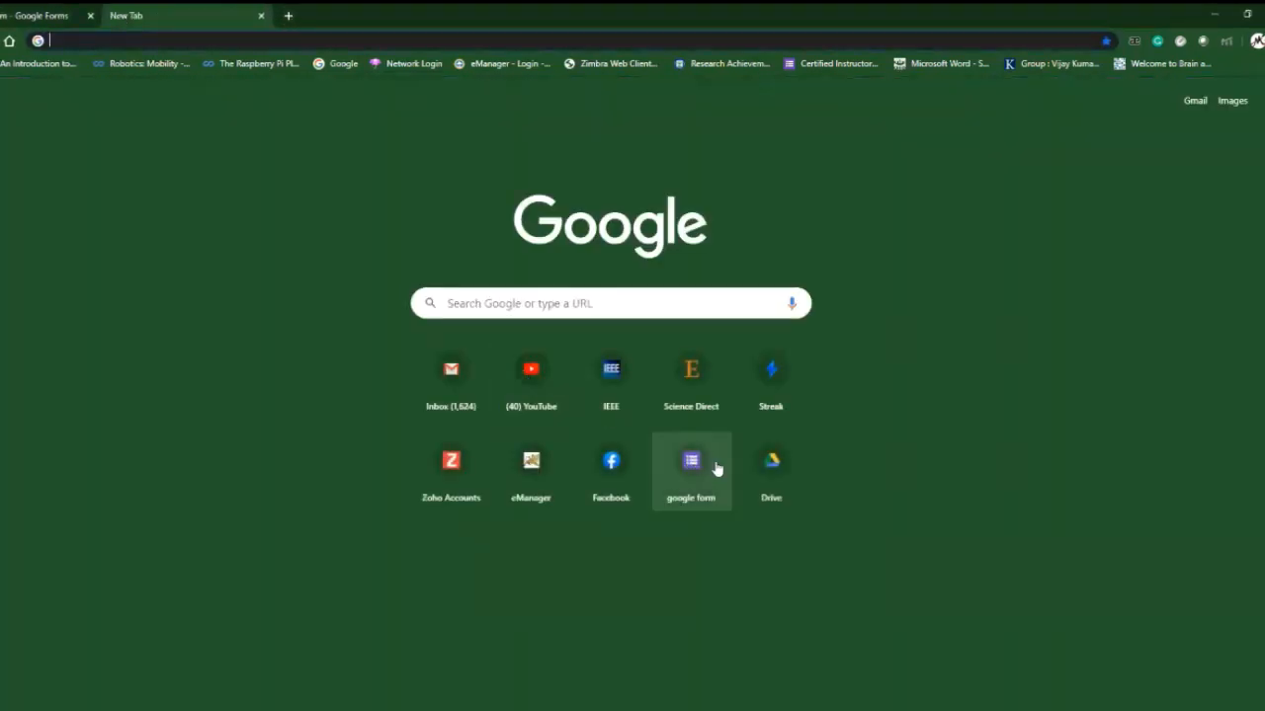
left_click(763, 478)
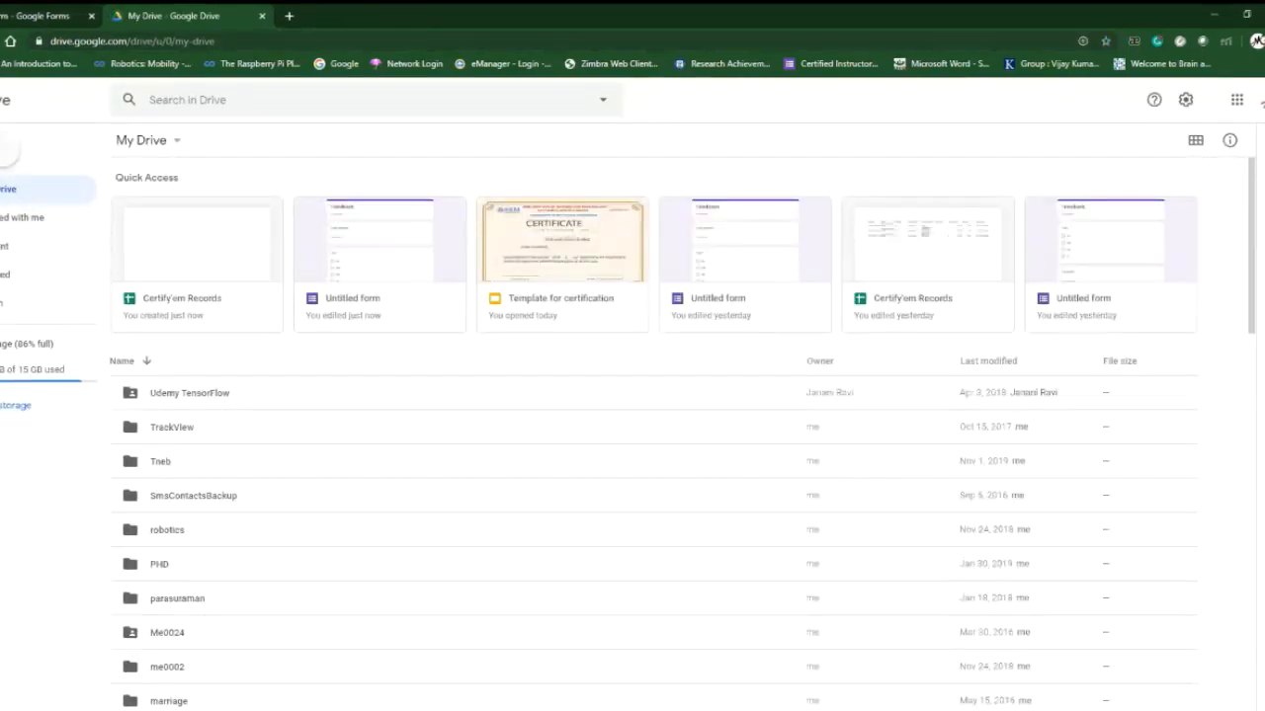
left_click(10, 150)
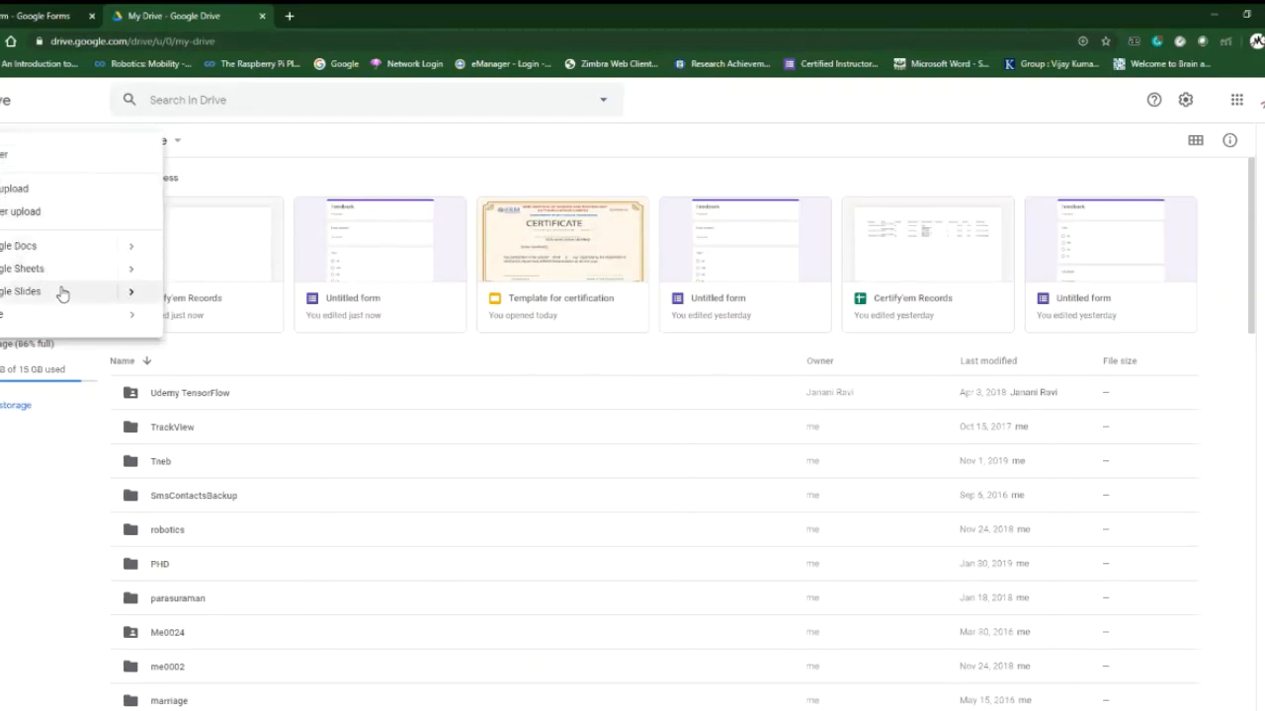
left_click(62, 296)
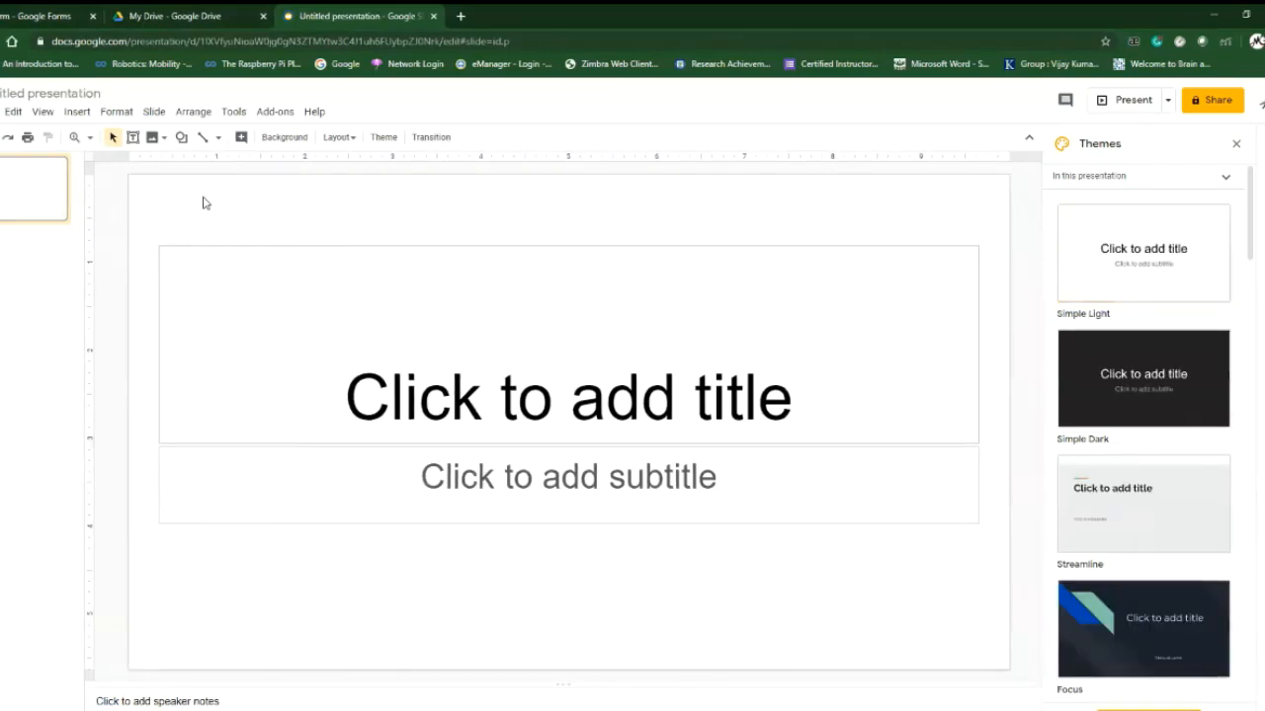
key("ctrl+a")
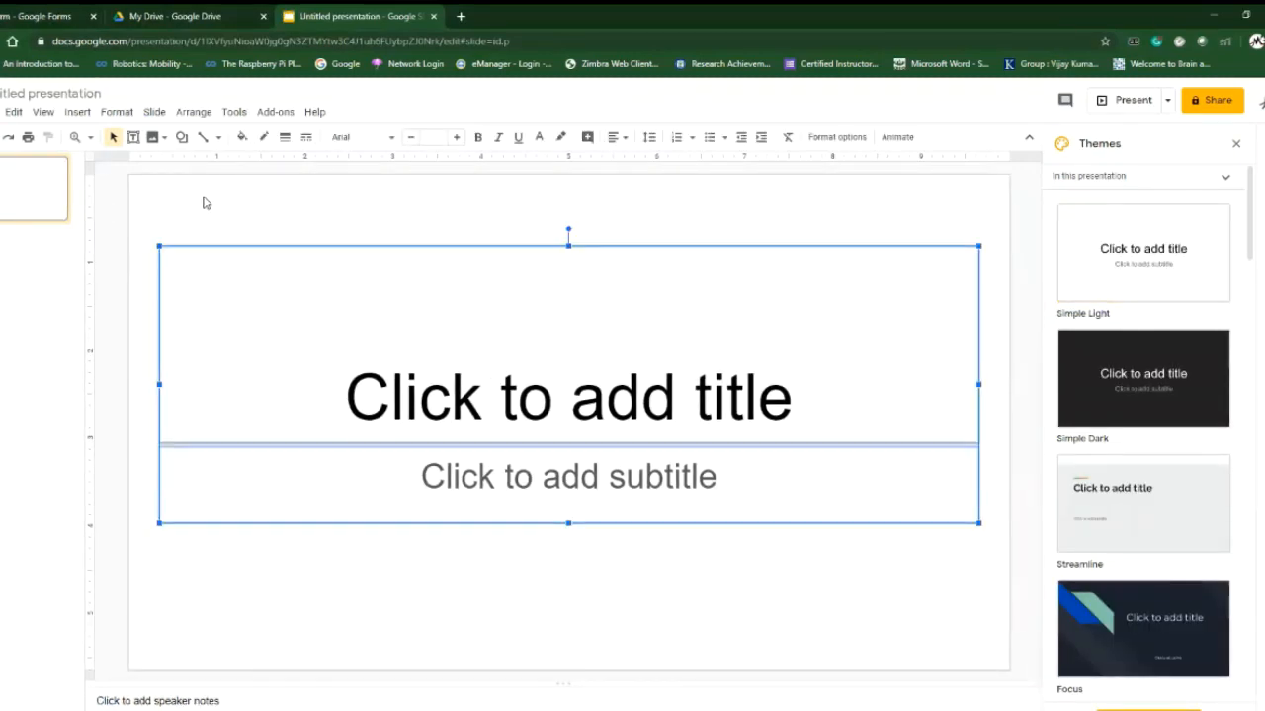
key("Delete")
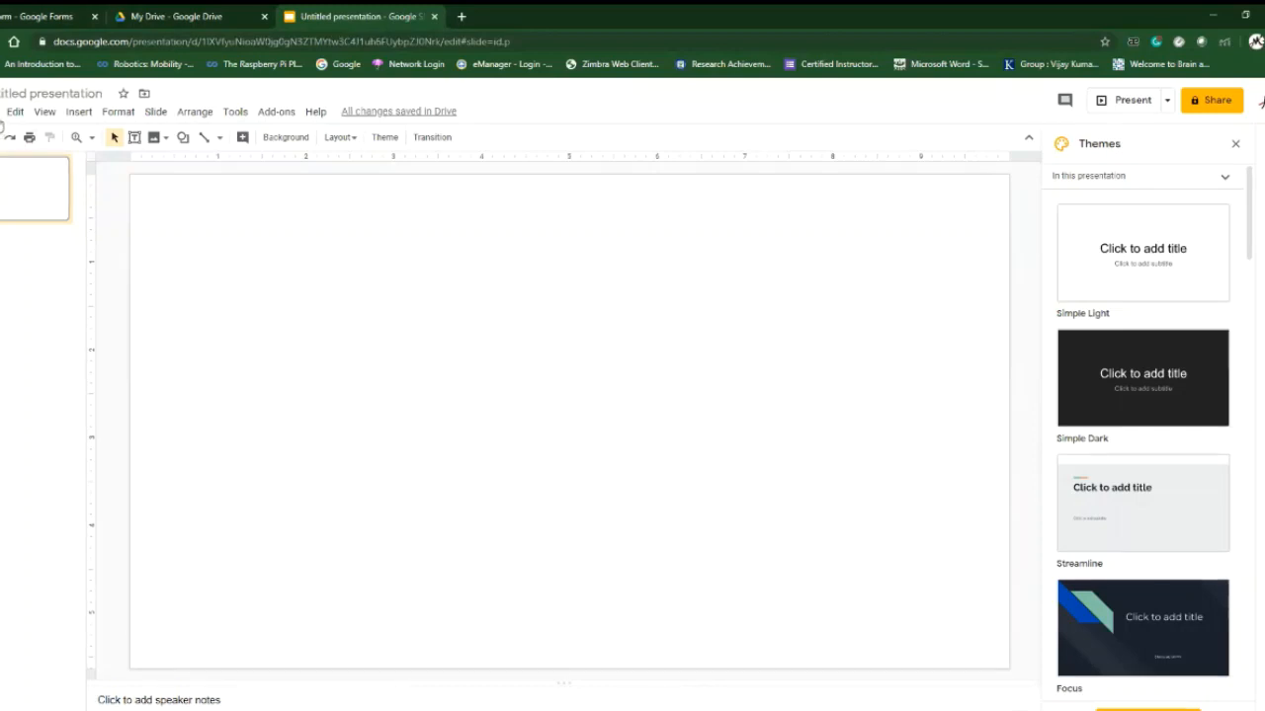
- Draw a rectangle nearly filling the slide, about 9.6 by 5.3 inches, and pull its side edges slightly inward for an even border
left_click(76, 114)
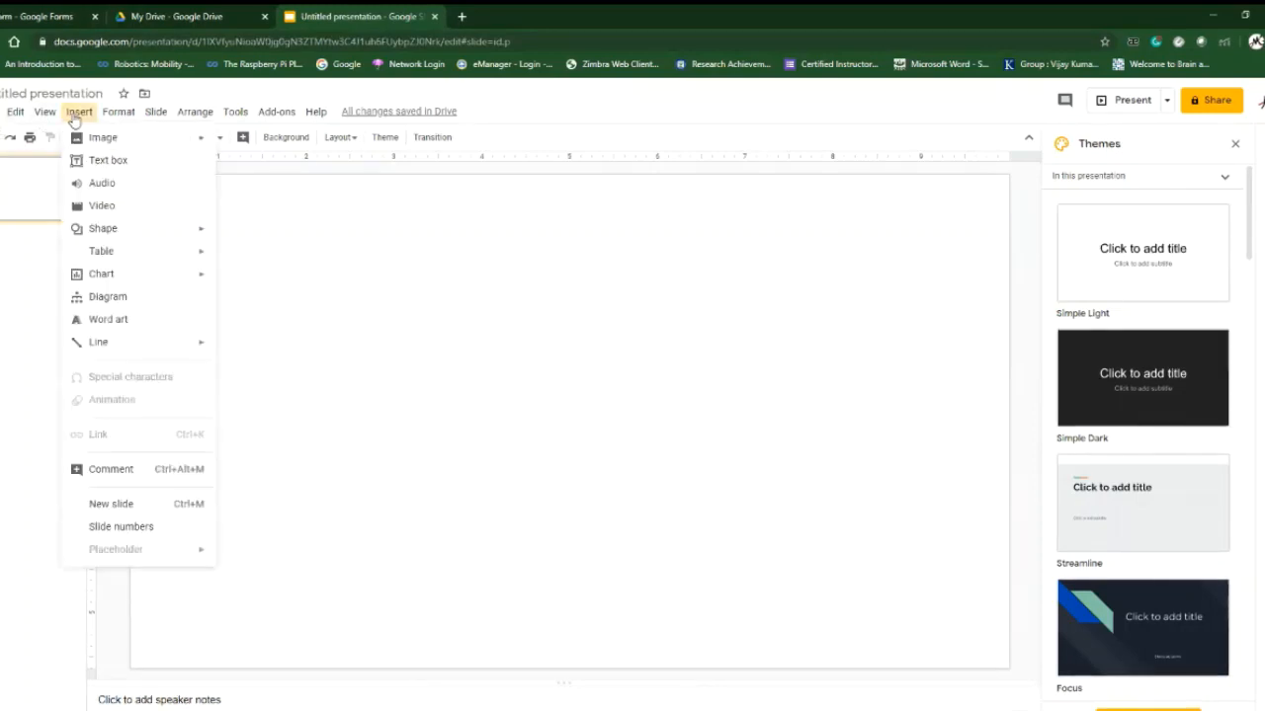
mouse_move(164, 235)
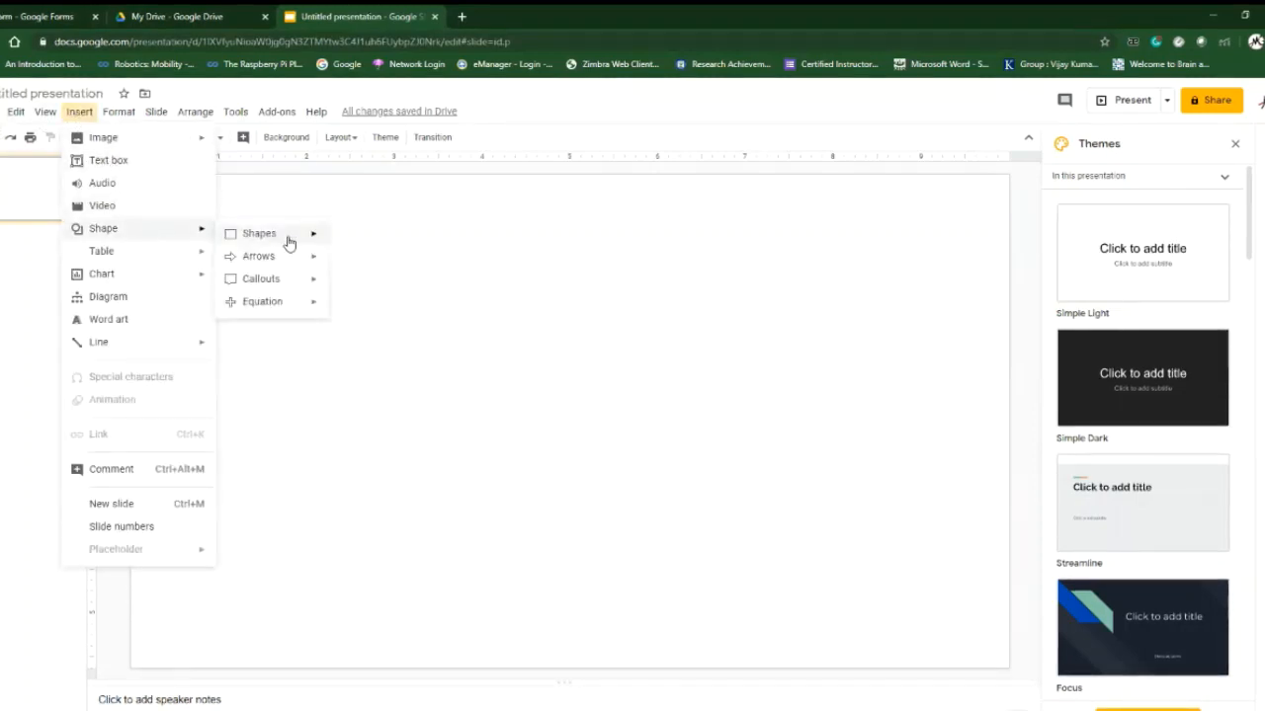
mouse_move(288, 243)
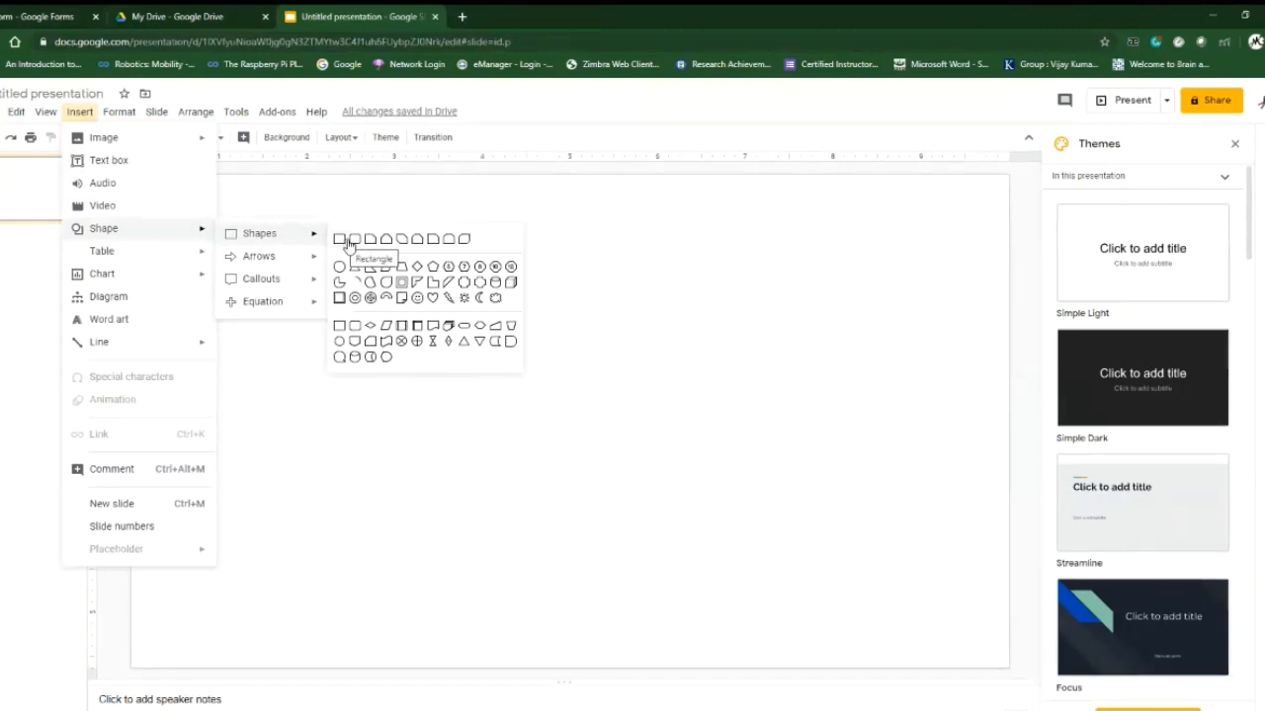
left_click(348, 241)
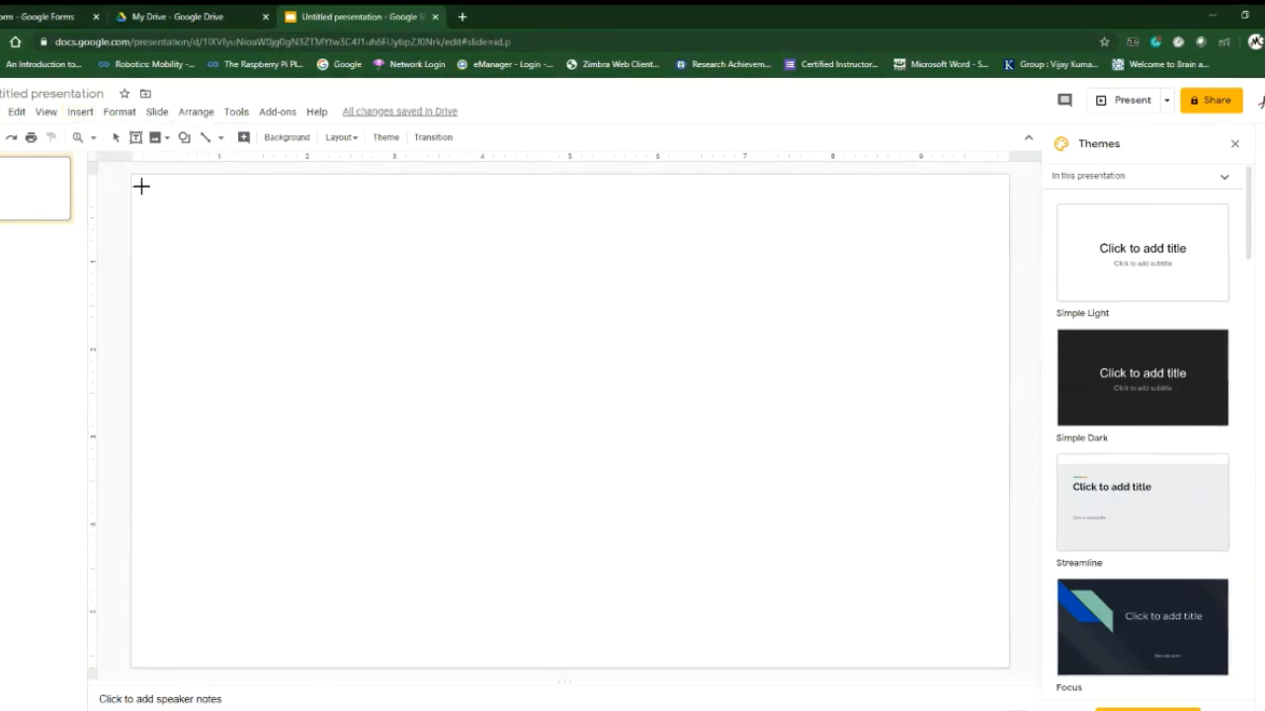
left_click_drag(141, 185, 997, 650)
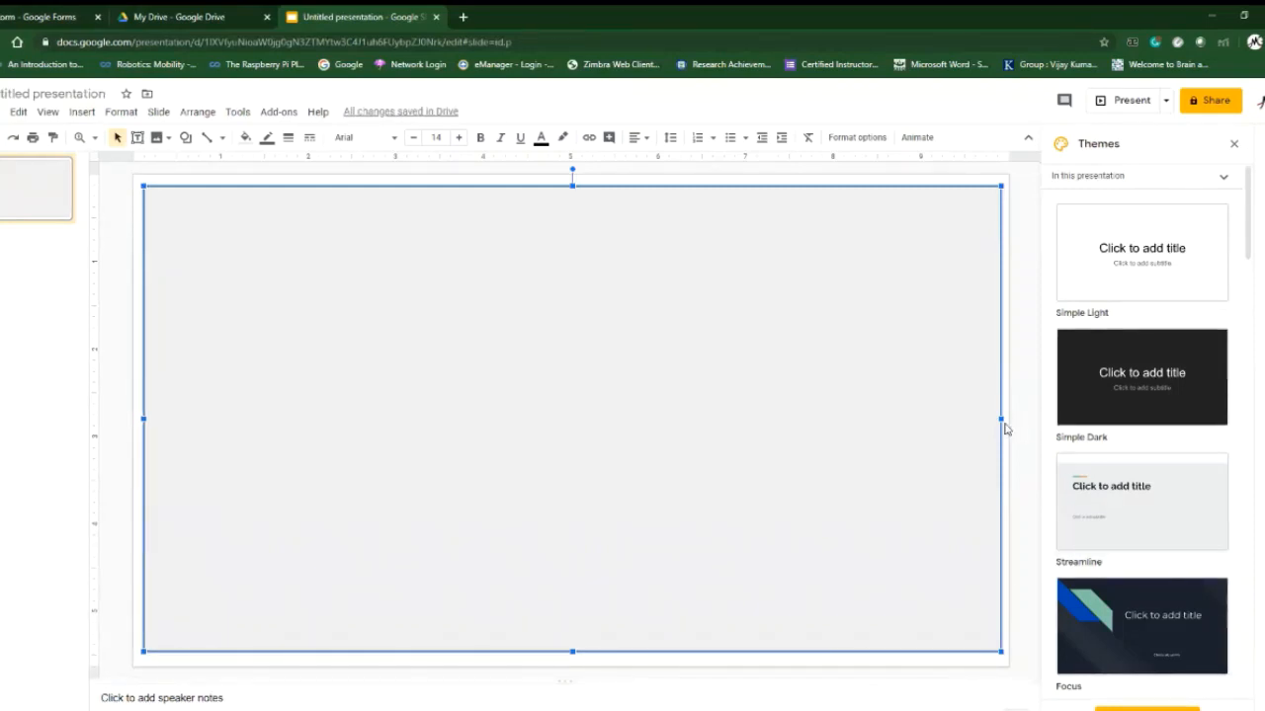
left_click_drag(1001, 418, 994, 419)
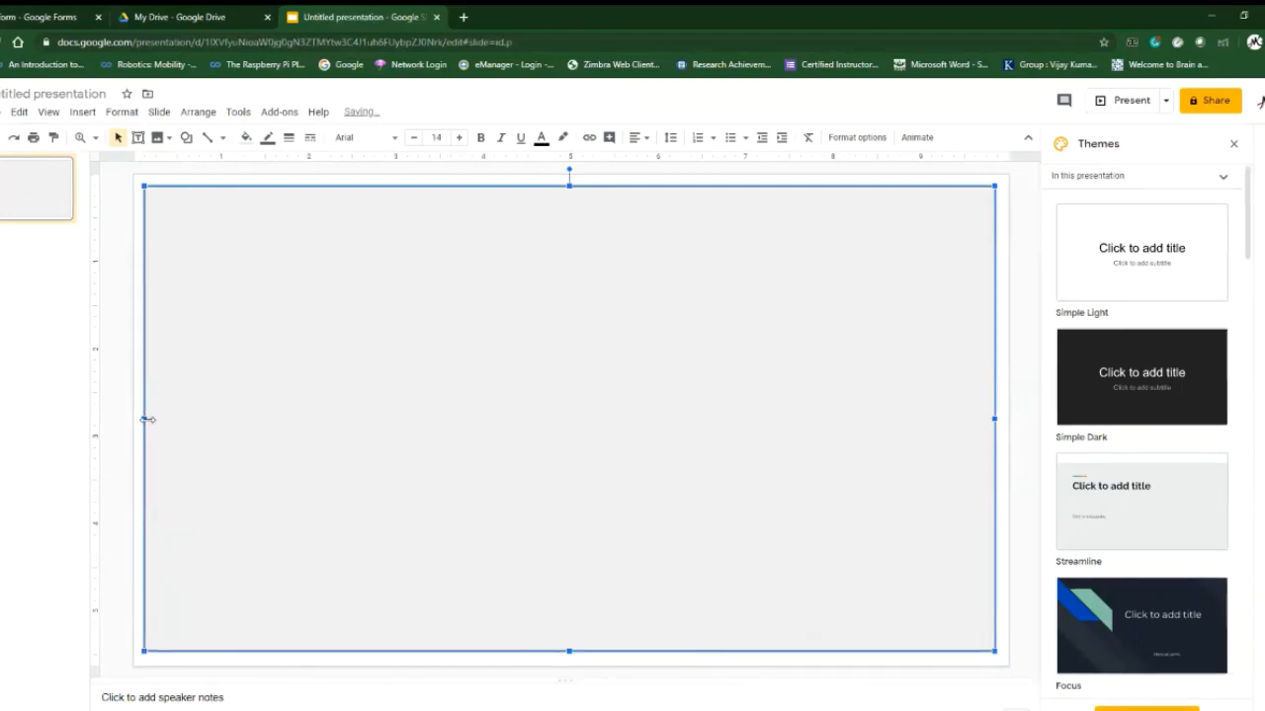
left_click_drag(144, 419, 150, 420)
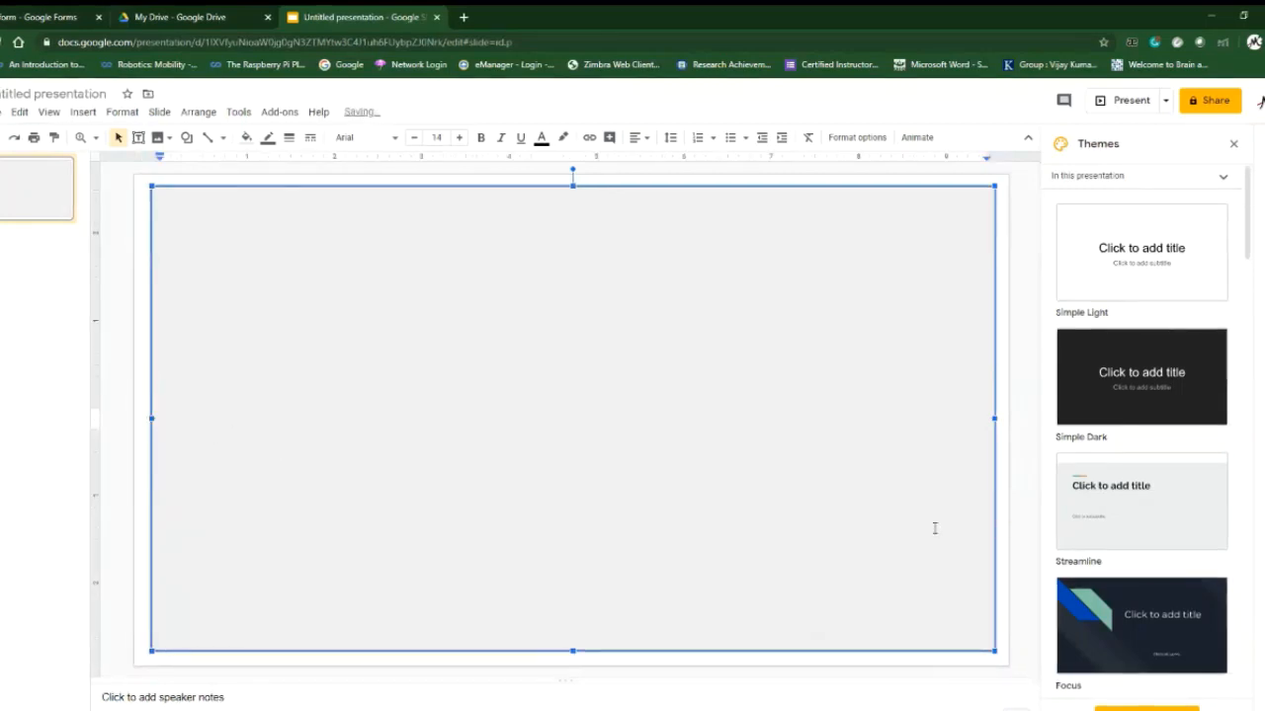
left_click(1037, 538)
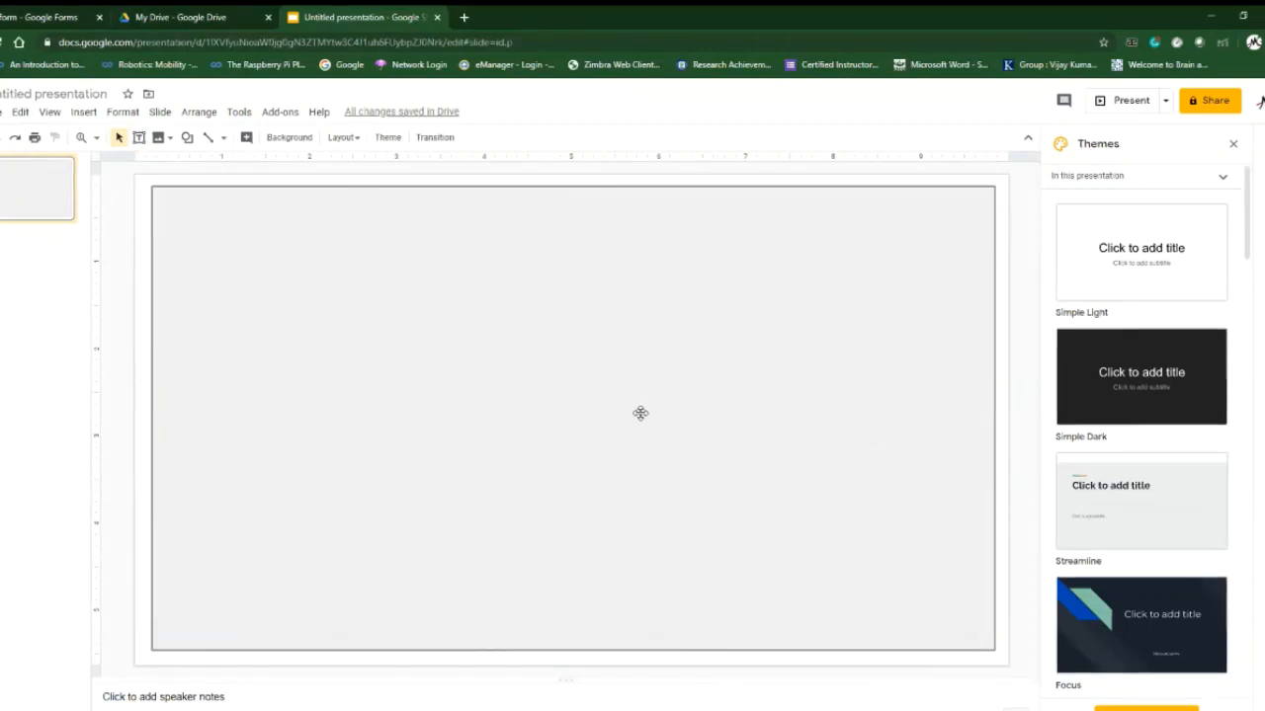
- Fill the border rectangle with the white theme colour
double_click(633, 415)
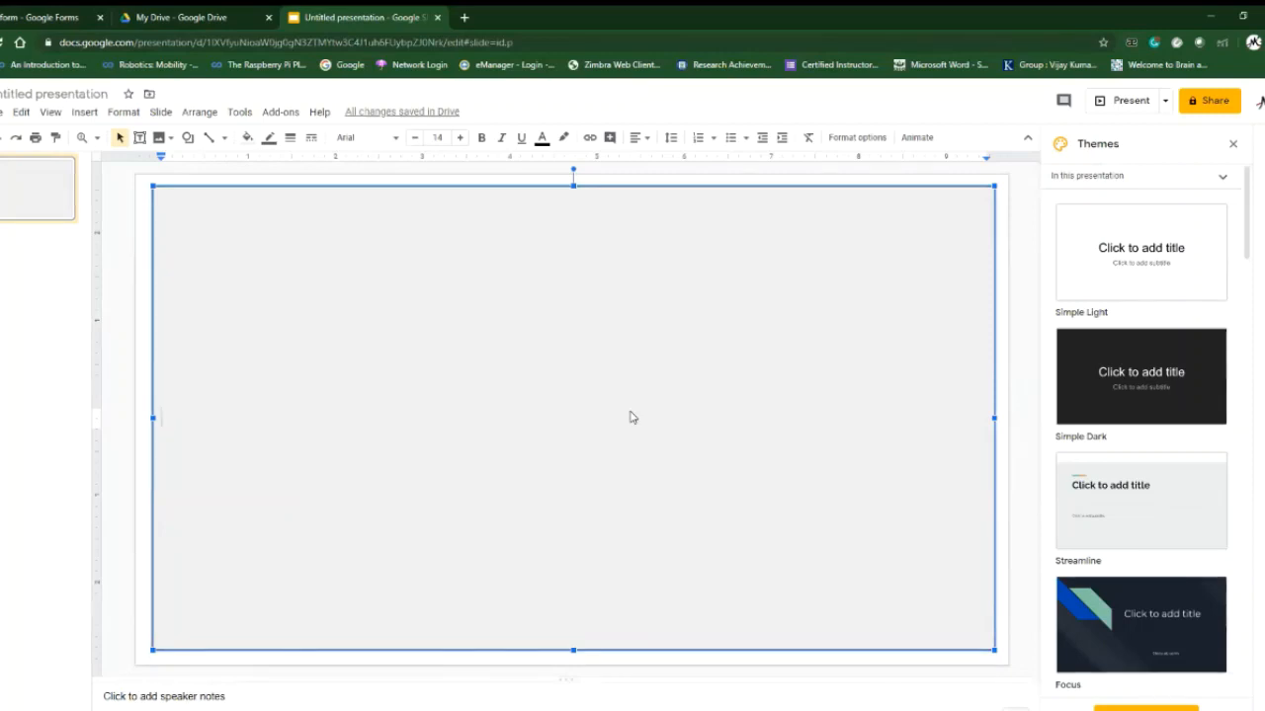
left_click(249, 140)
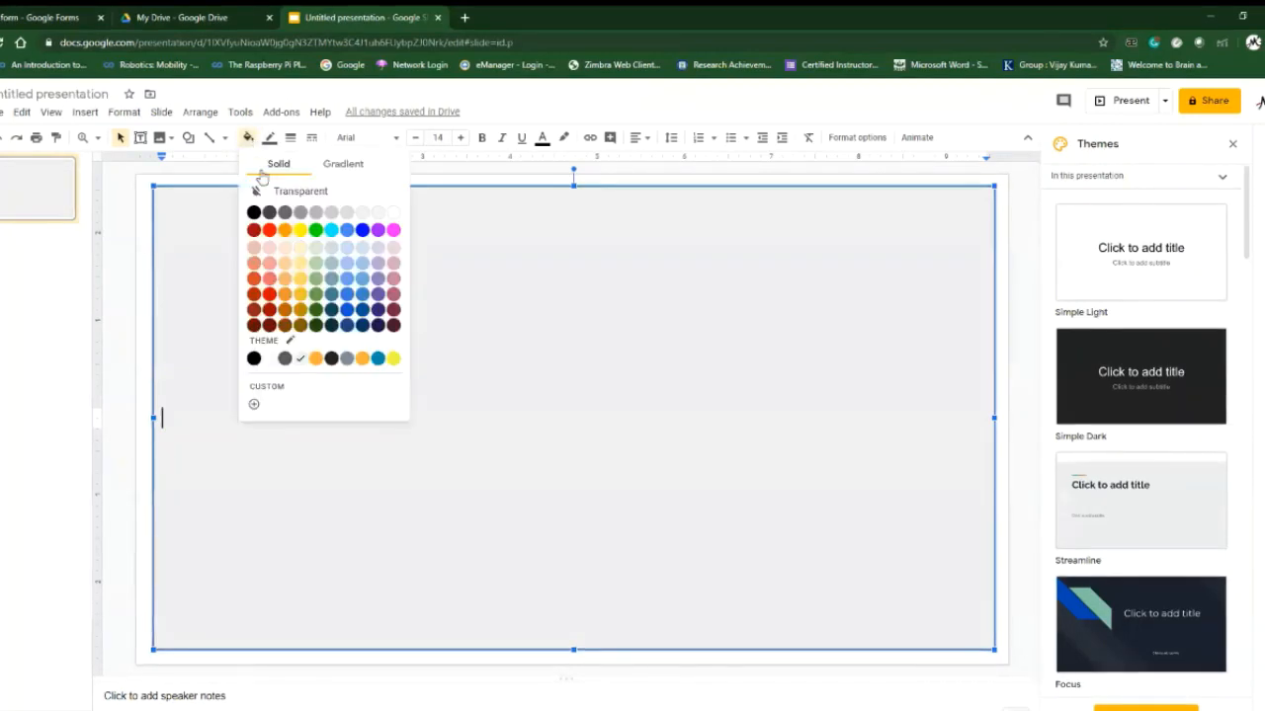
left_click(272, 359)
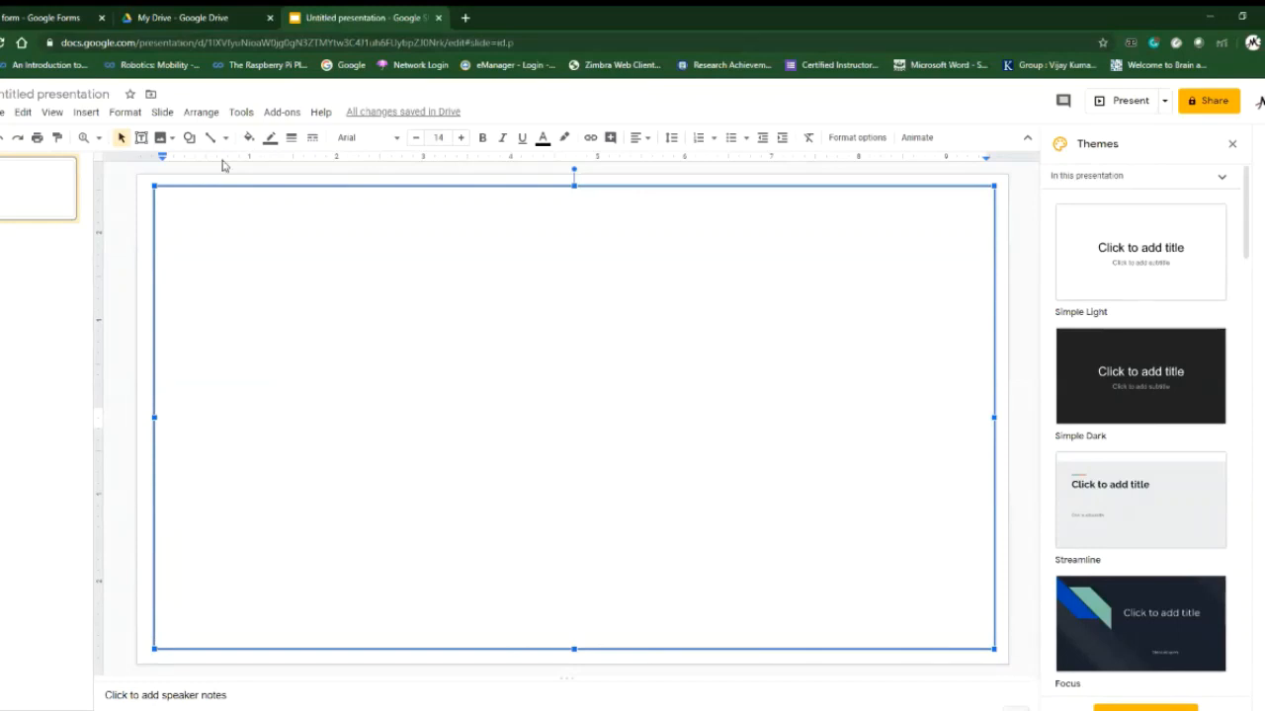
- Insert a text box about 4.6 inches wide near the slide's upper edge and enter "SRM INSTITUTE OF SCIENCE AND TECHNOLGY"
left_click(88, 113)
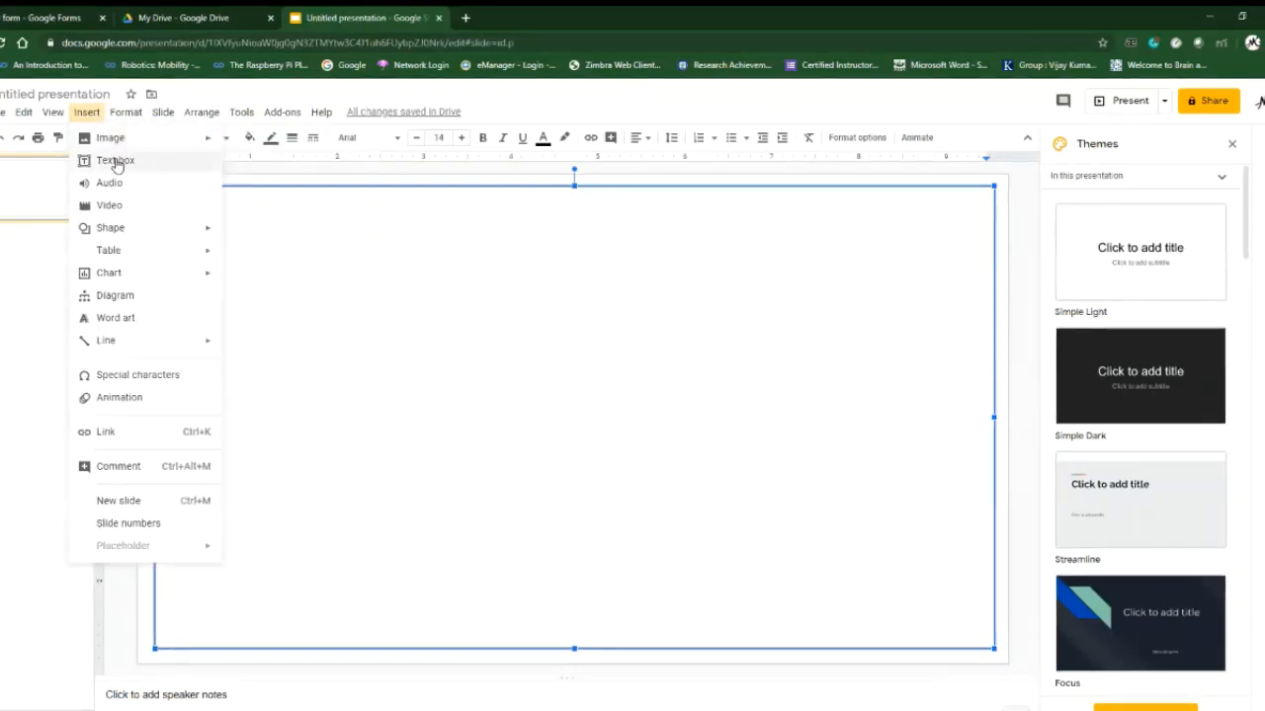
left_click(116, 160)
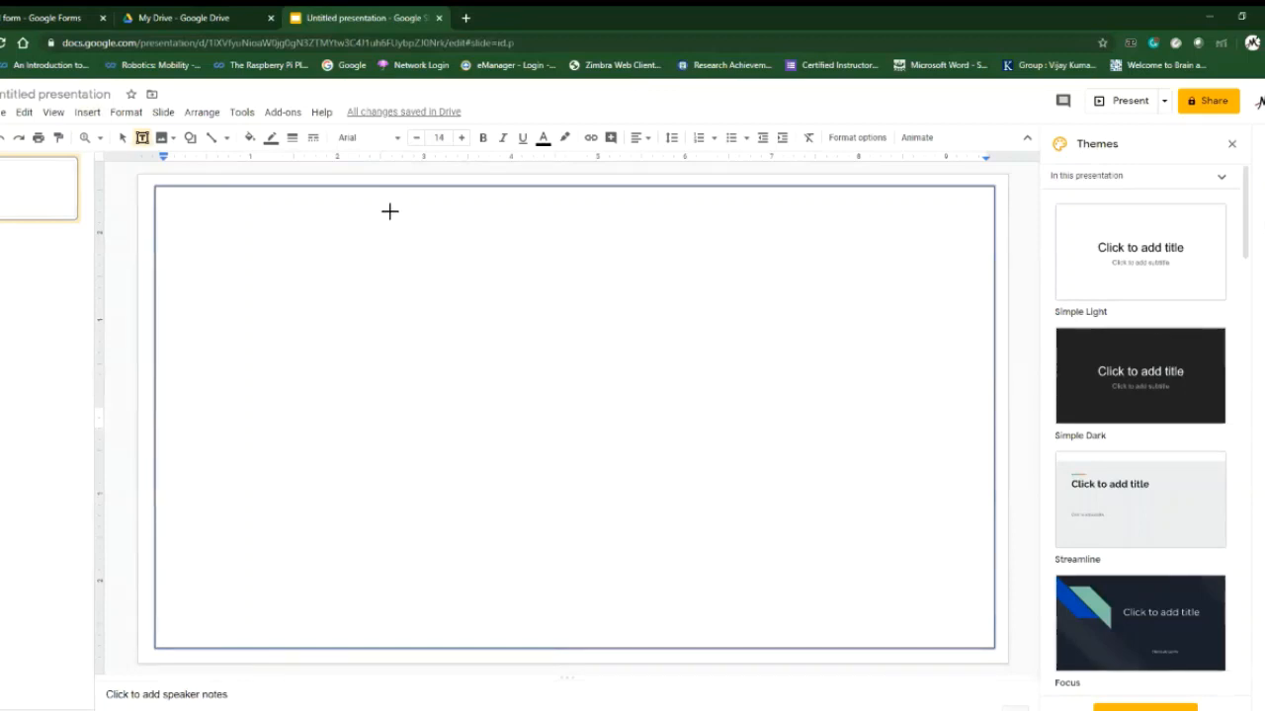
left_click_drag(388, 208, 788, 245)
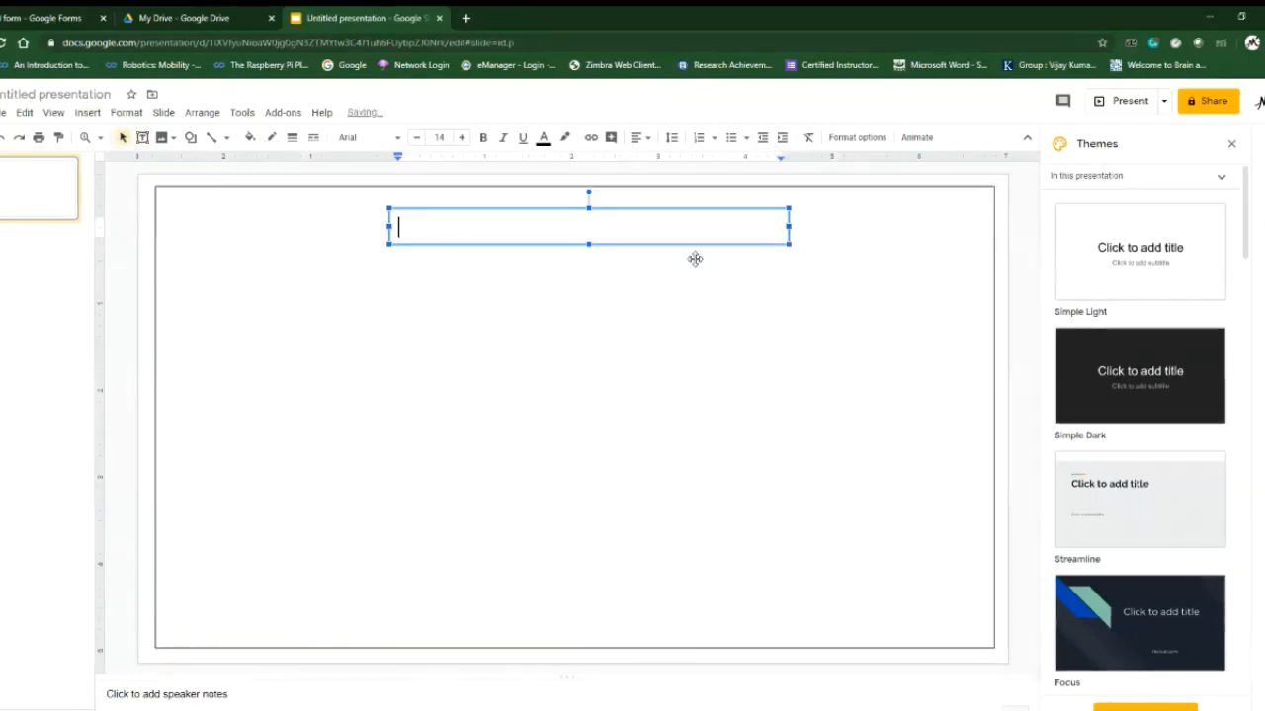
type("S")
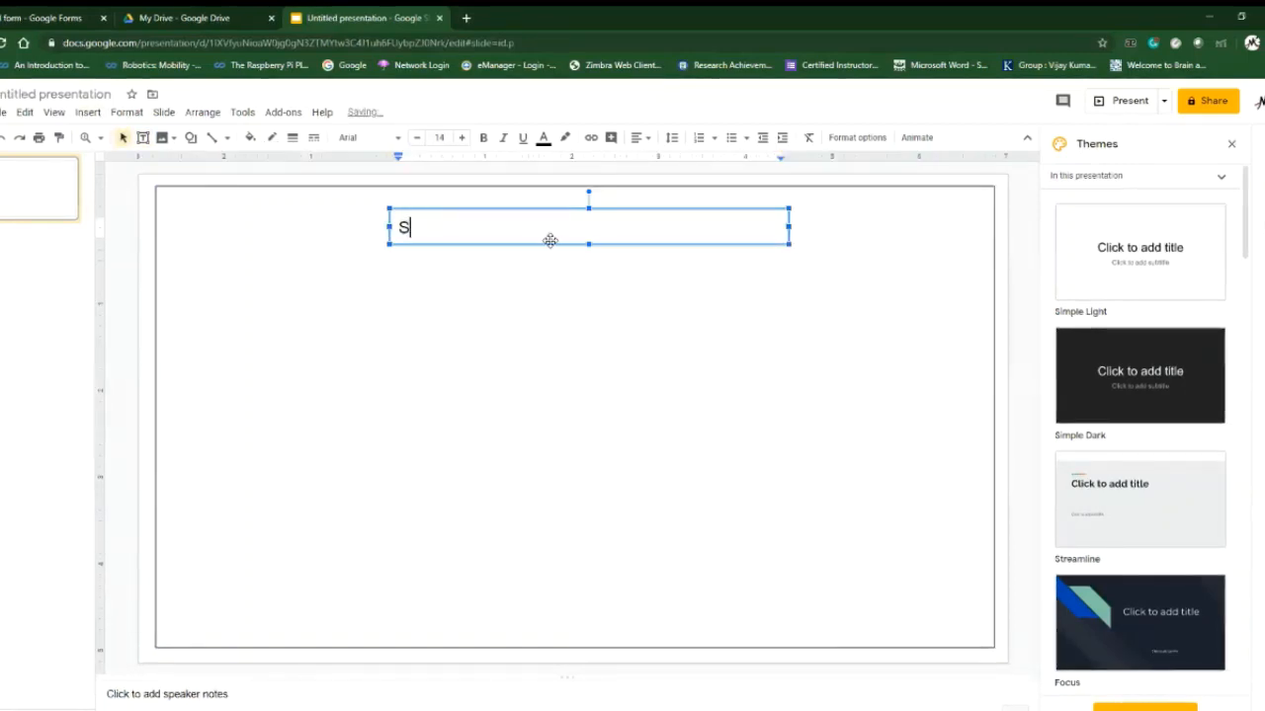
type("R")
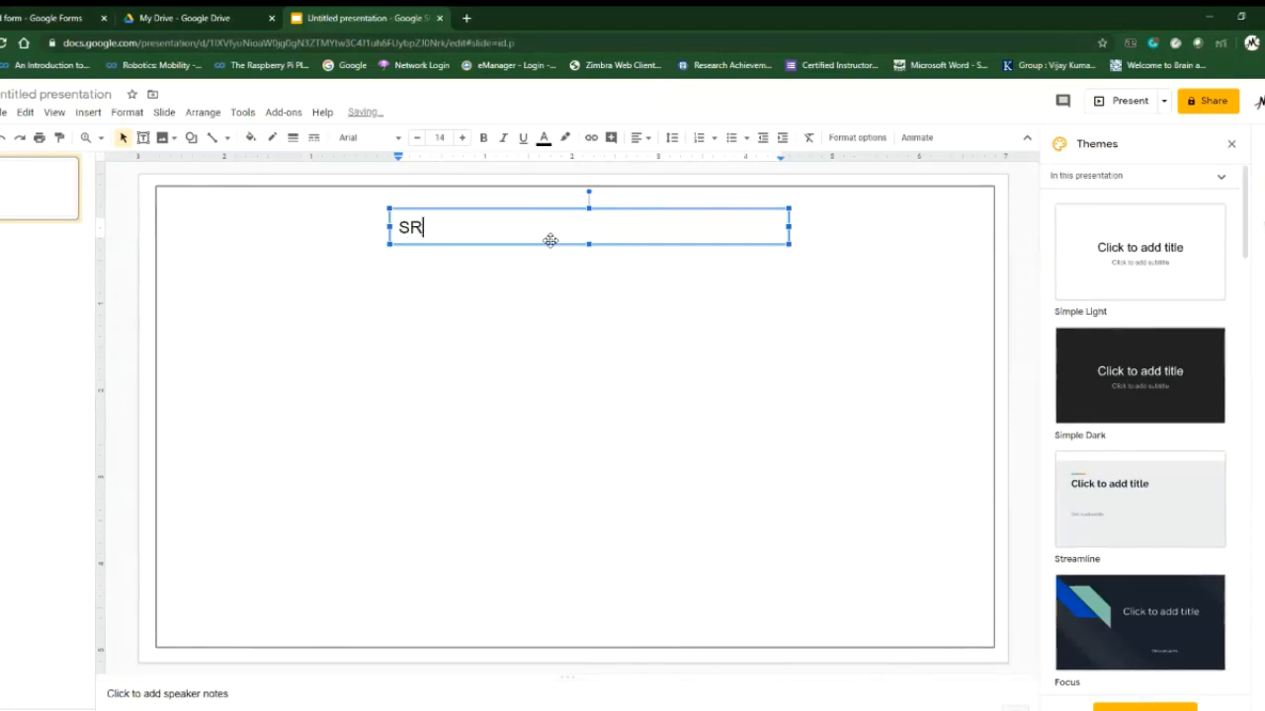
type("M I")
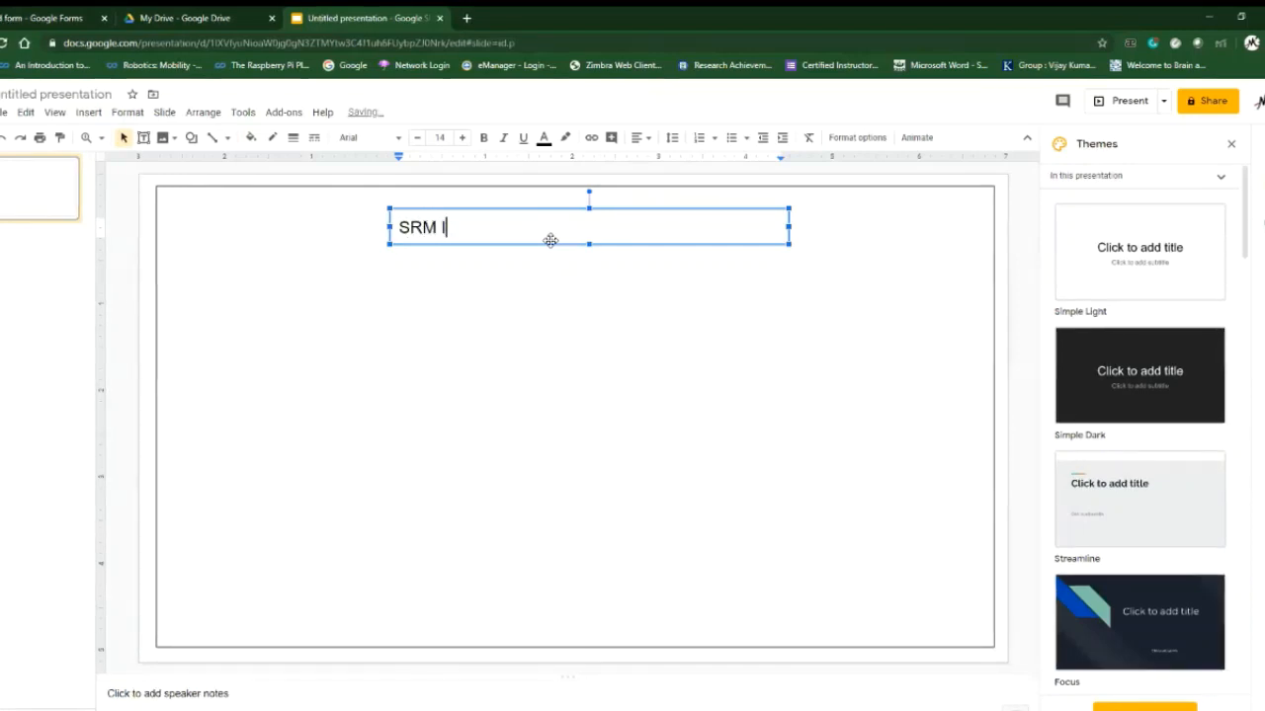
type("NSTITU")
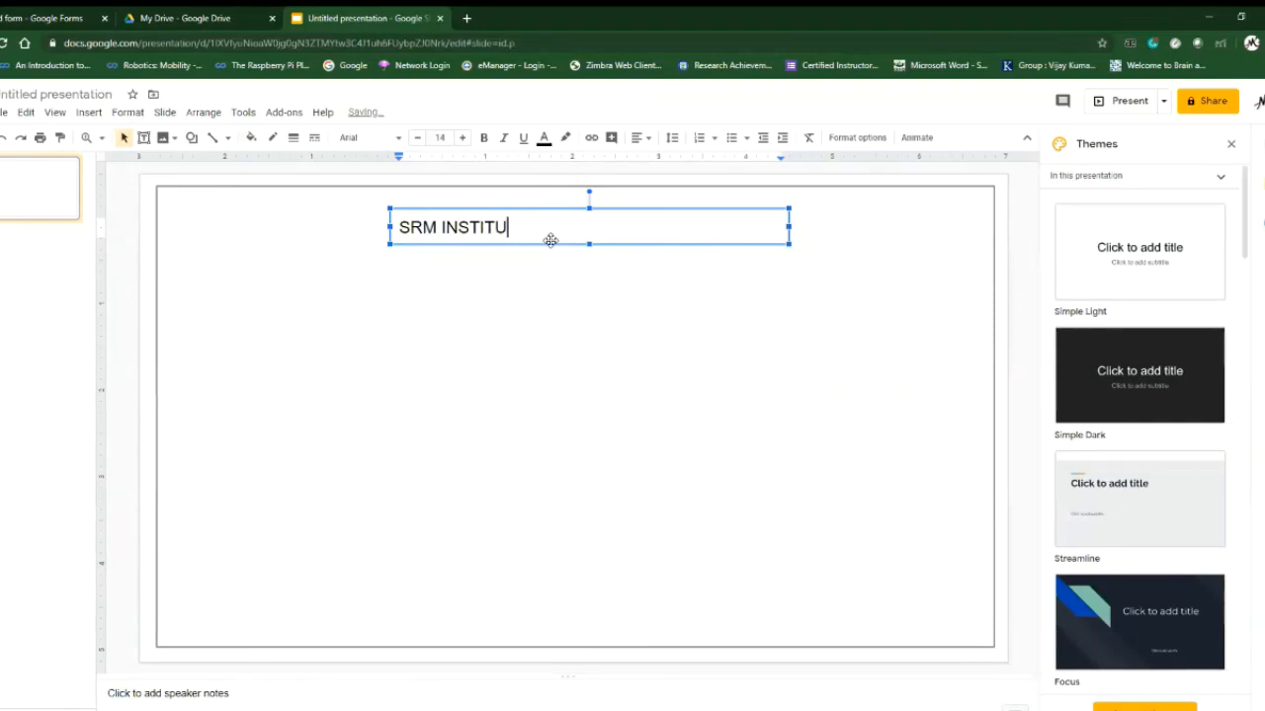
type("TE O")
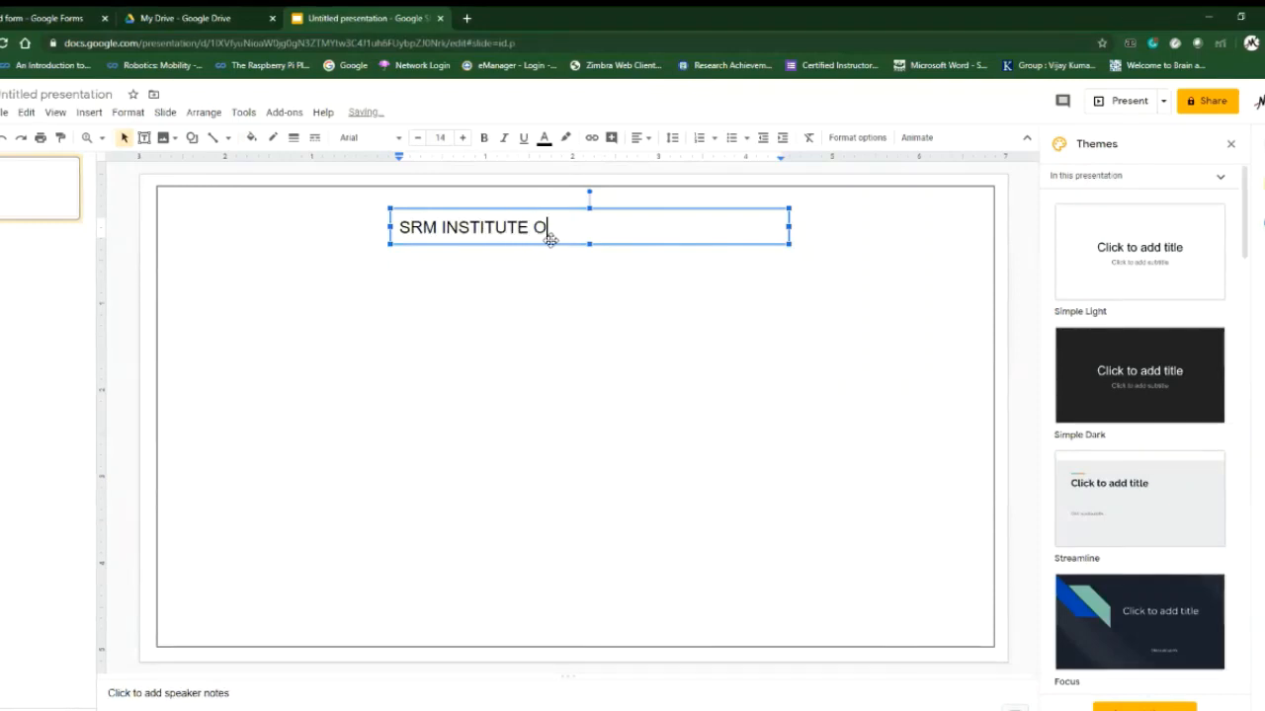
type("F S")
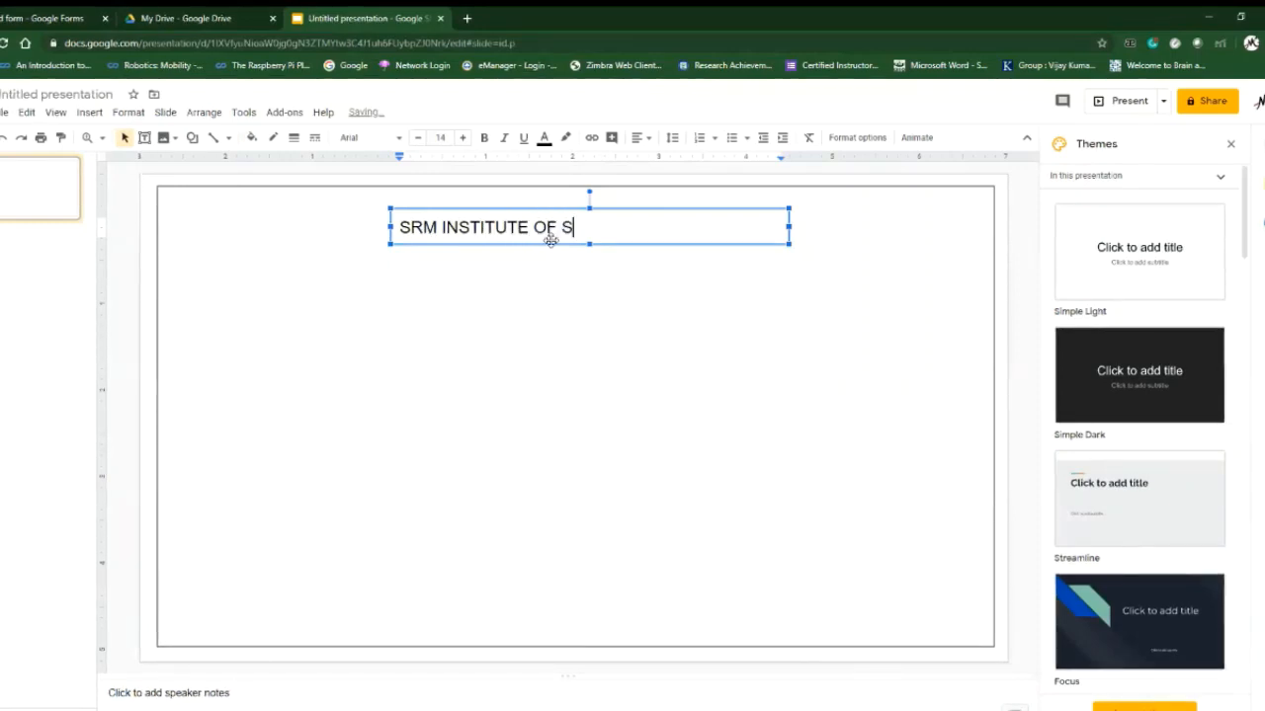
type("CIENV")
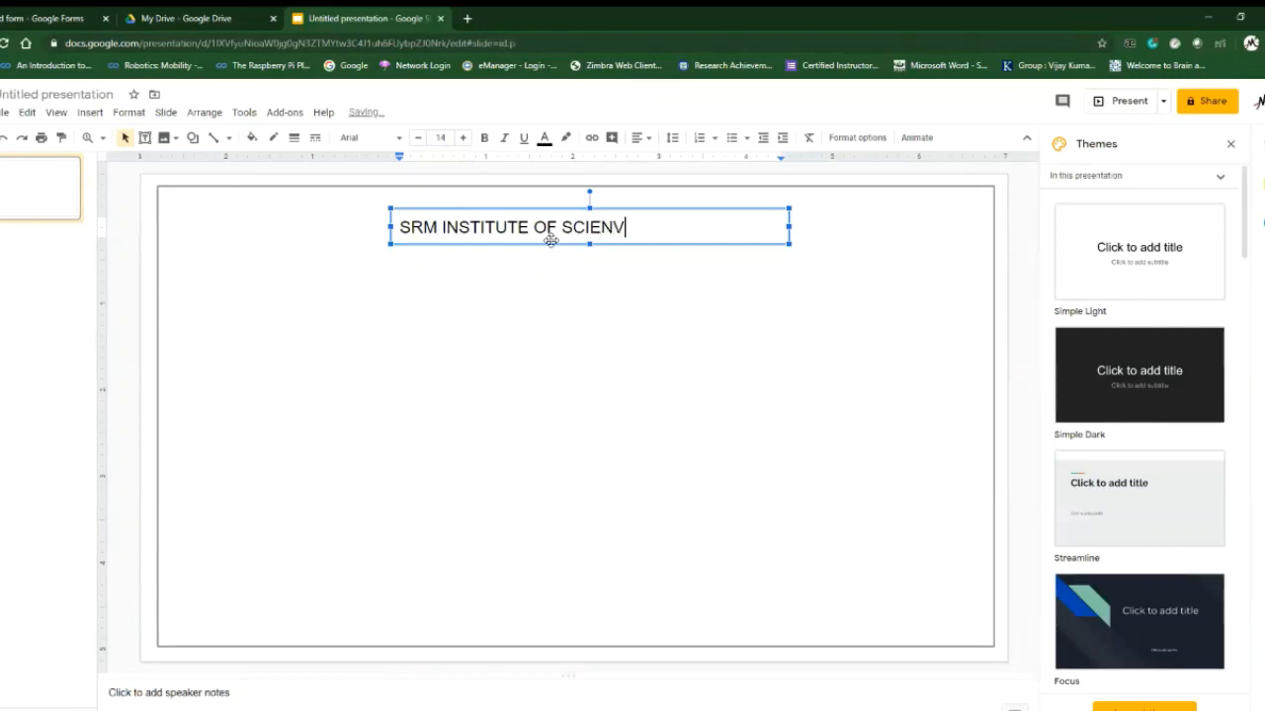
key("BackSpace")
type("CE A")
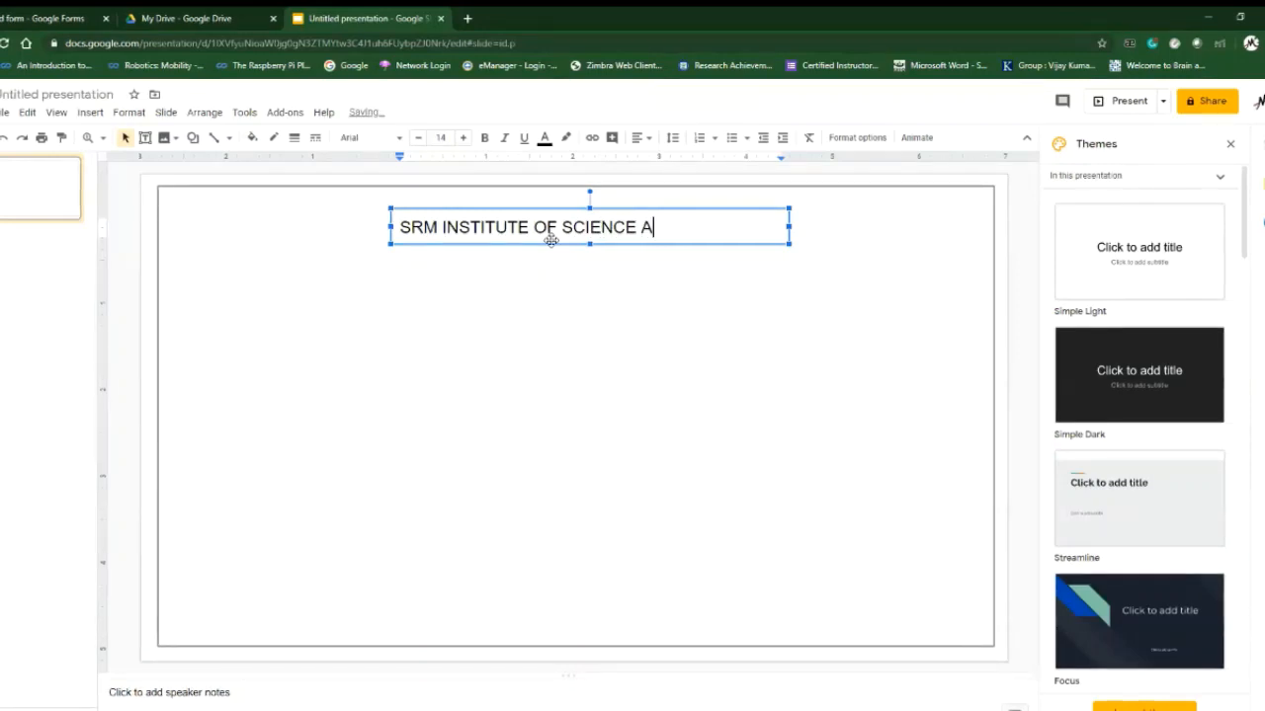
type("ND T")
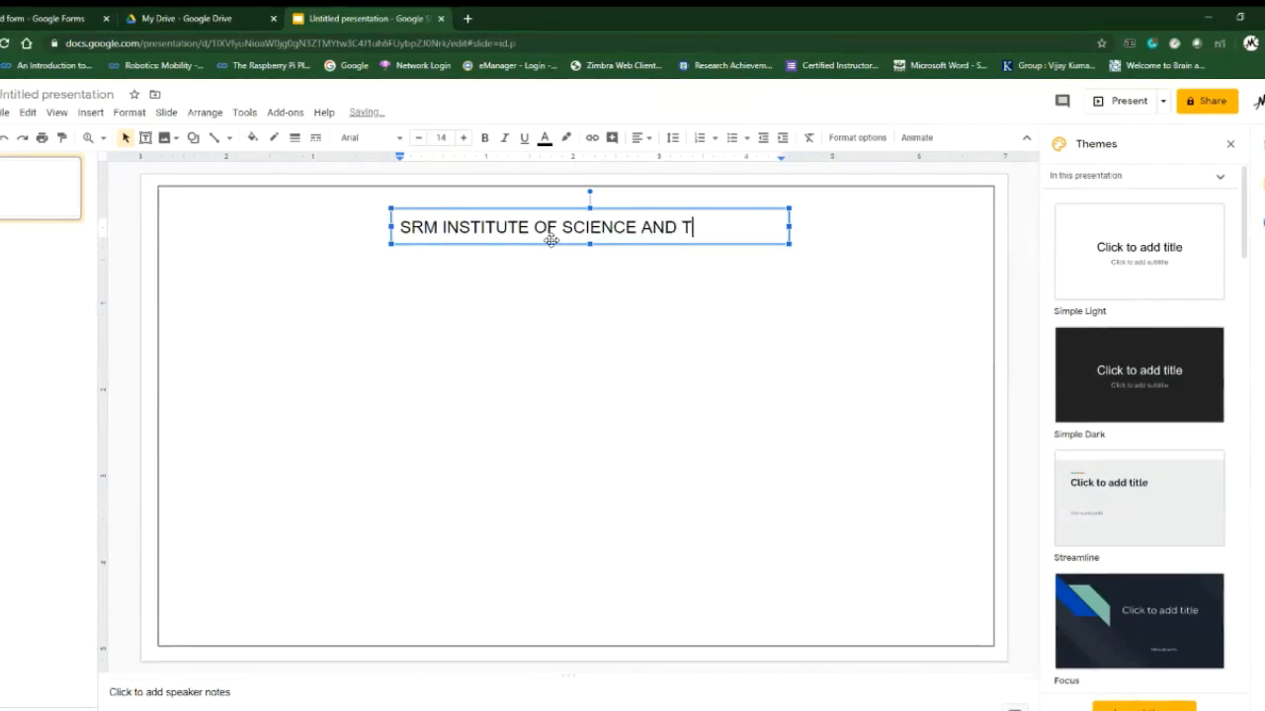
type("ECHNOLGY")
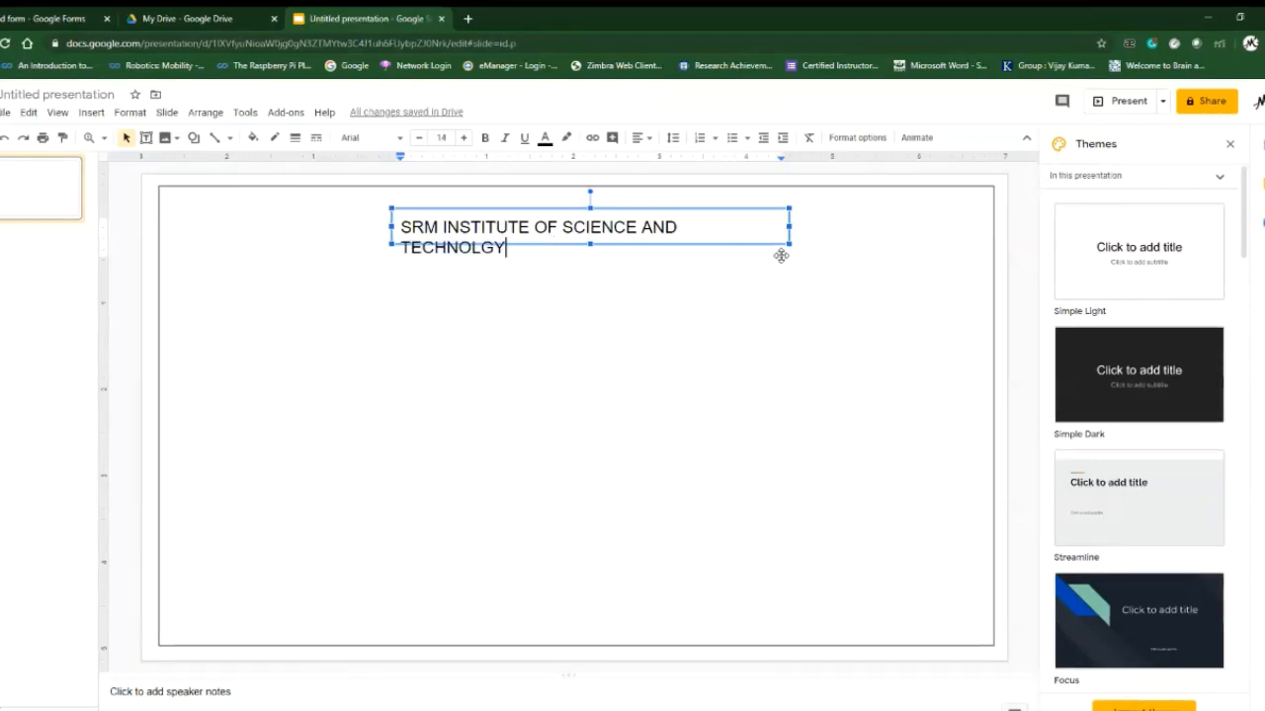
- Widen the heading text box so its text fits on one line and correct the last word to "TECHNOLOGY"
left_click_drag(788, 243, 839, 250)
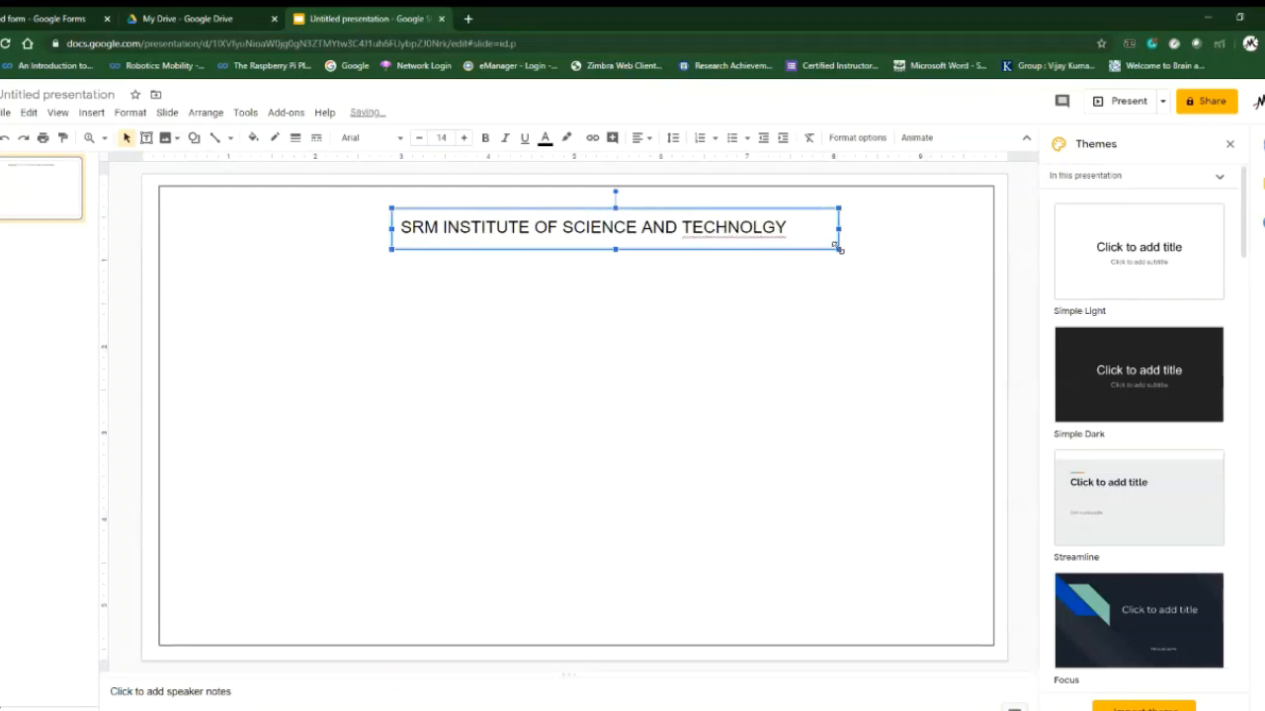
left_click(765, 230)
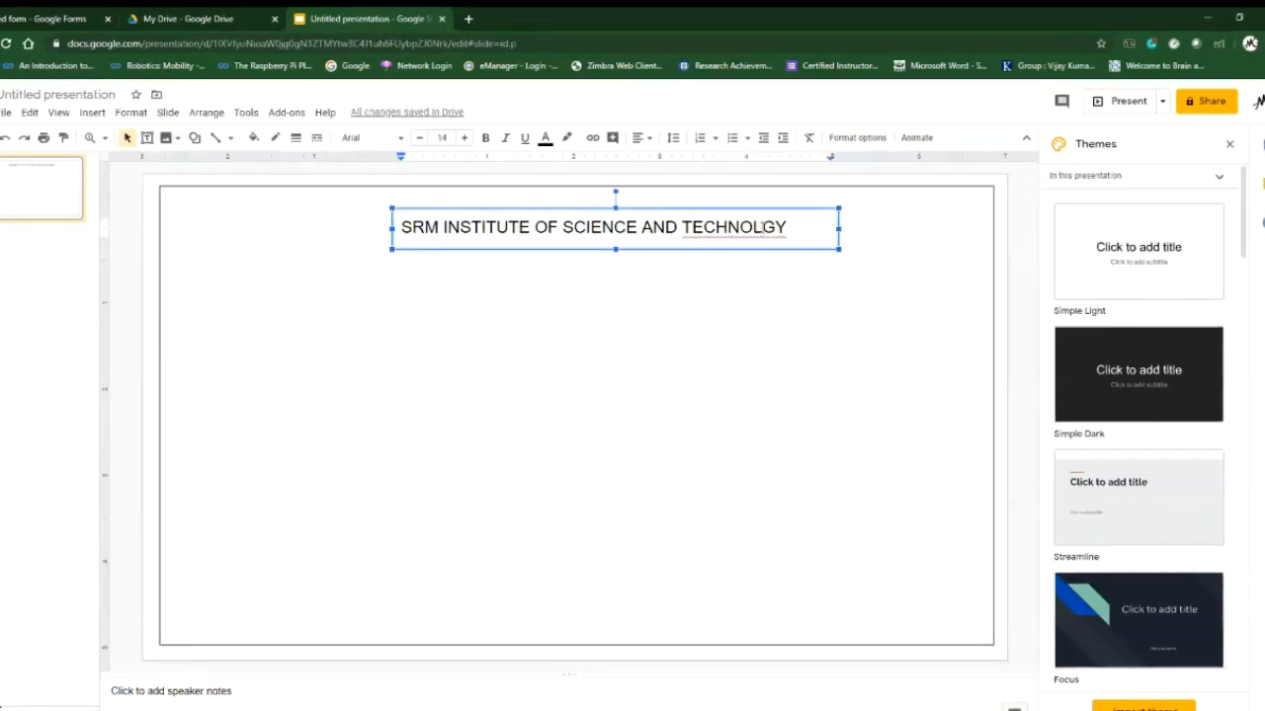
type("O")
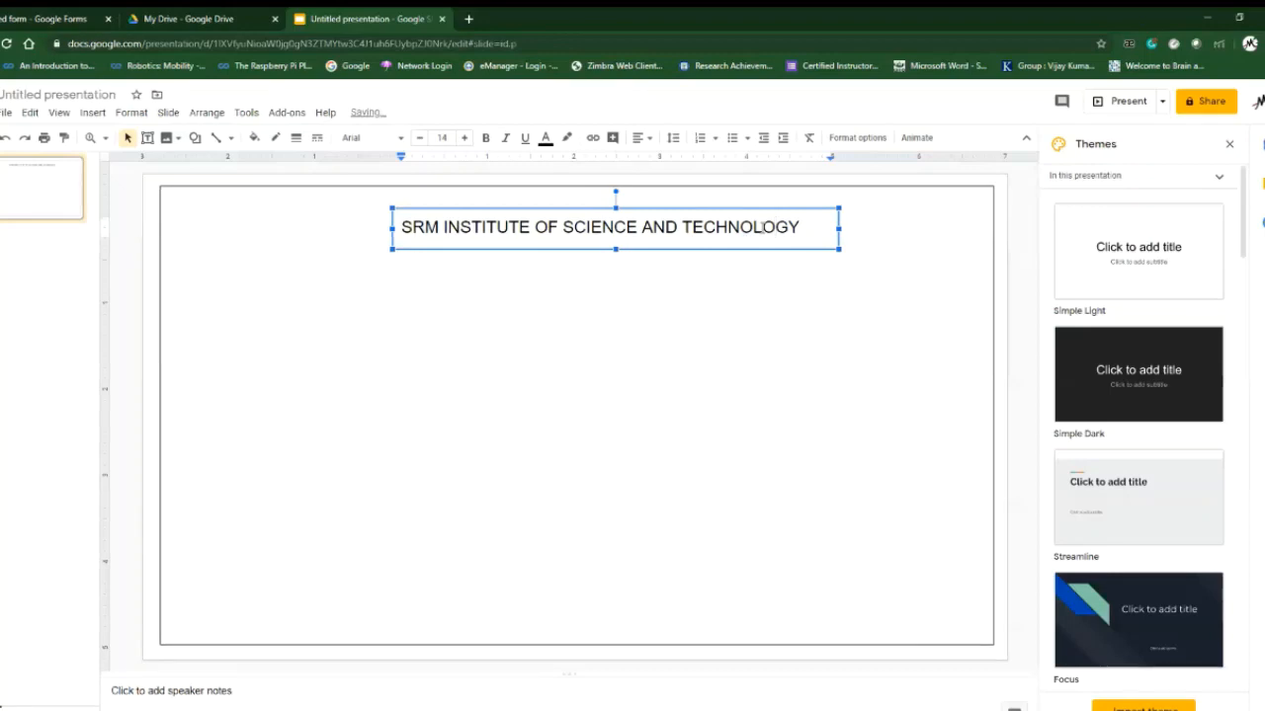
- Duplicate the institute heading text box and place the copy directly below the original, aligned with it
left_click(733, 211)
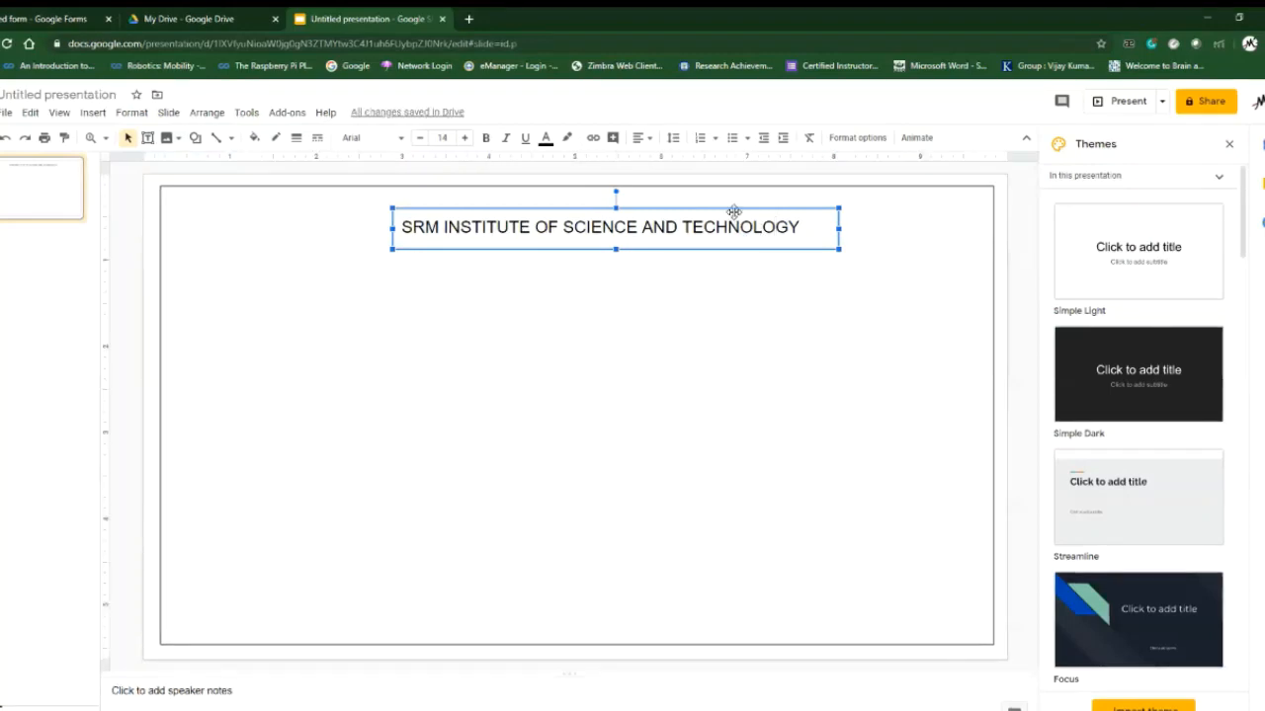
key("ctrl+d")
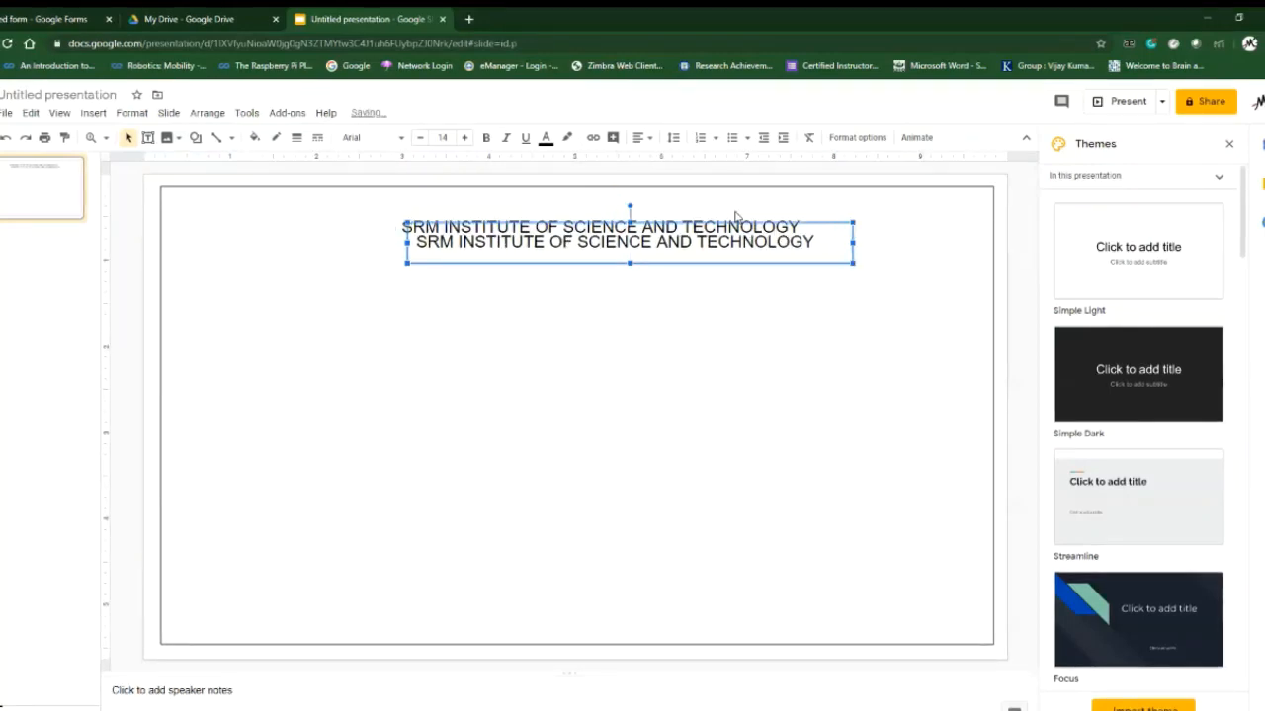
left_click(735, 216)
left_click(805, 239)
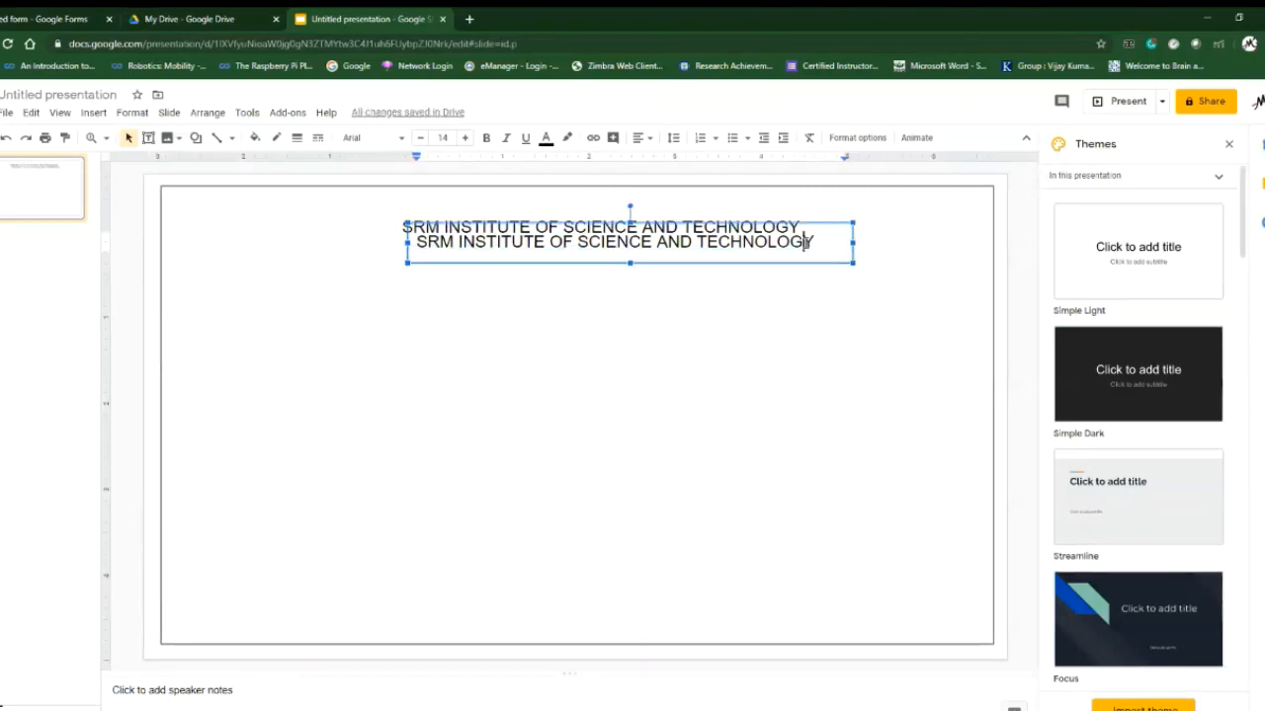
left_click_drag(816, 224, 808, 231)
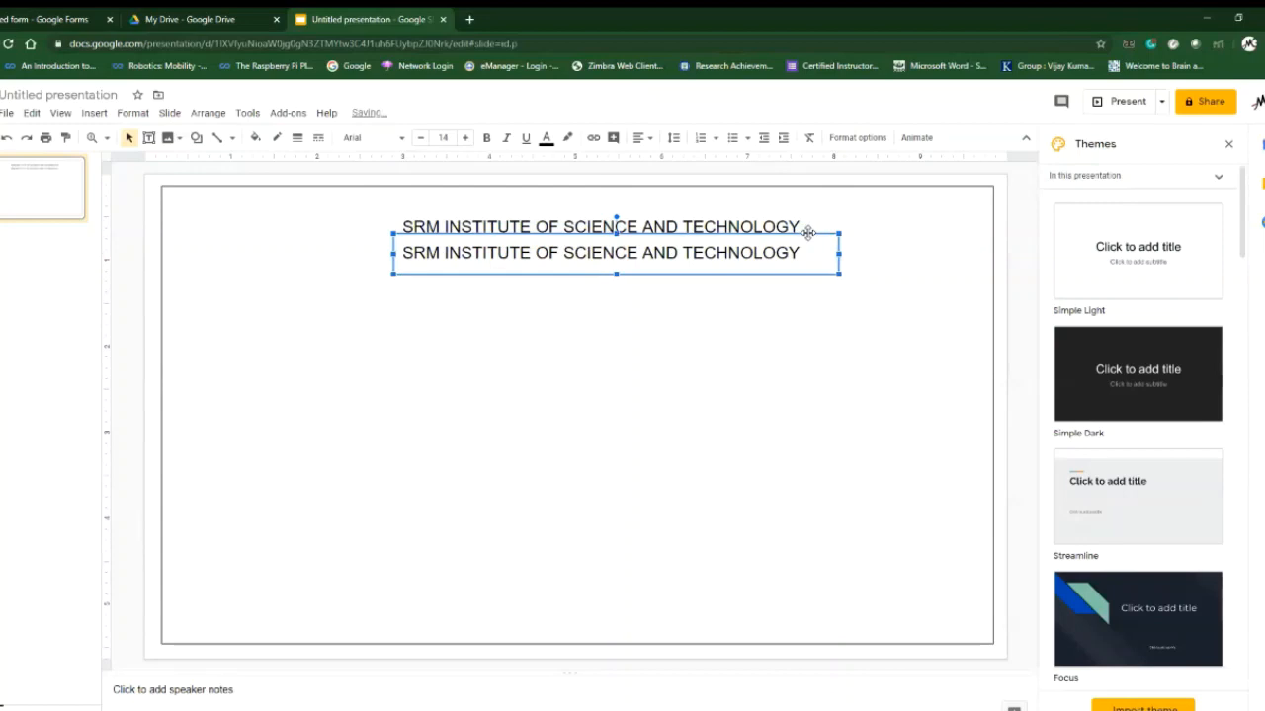
- Replace the duplicated heading's text with "DEPARTMENT OF MECHANICAL ENGINEERING" and shift the box slightly to centre it under the institute name
left_click(658, 257)
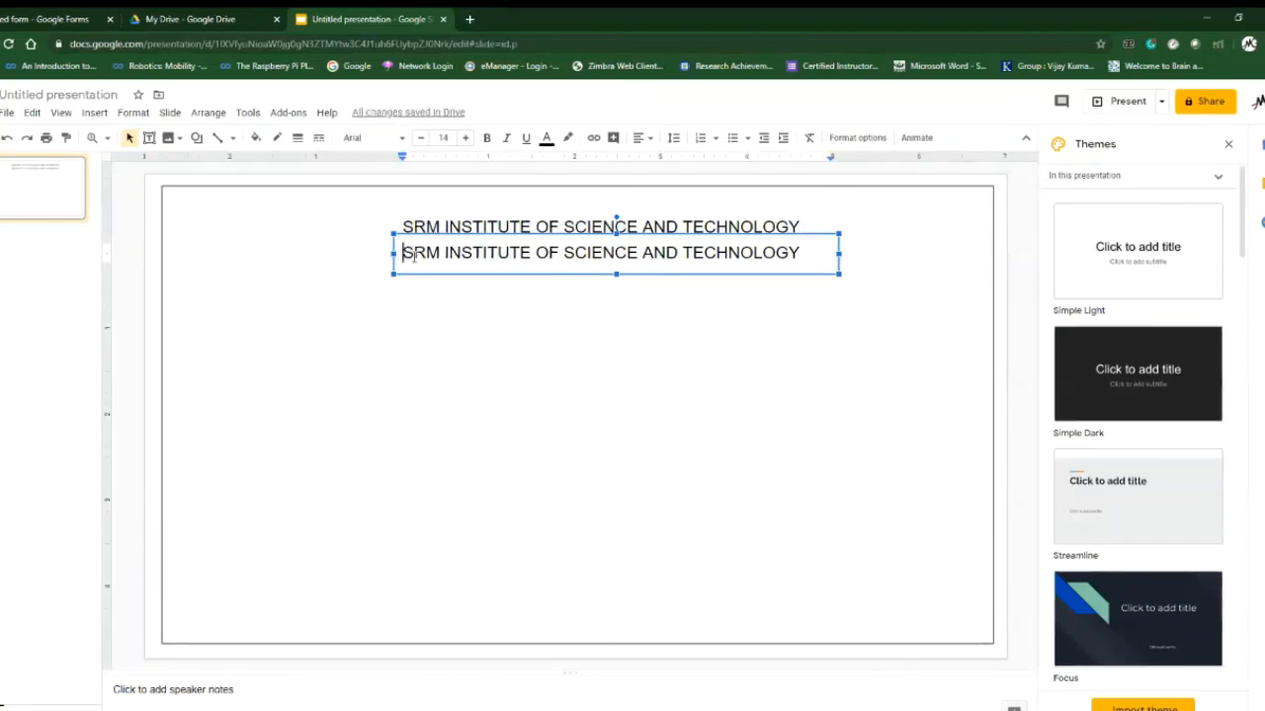
left_click_drag(404, 252, 819, 283)
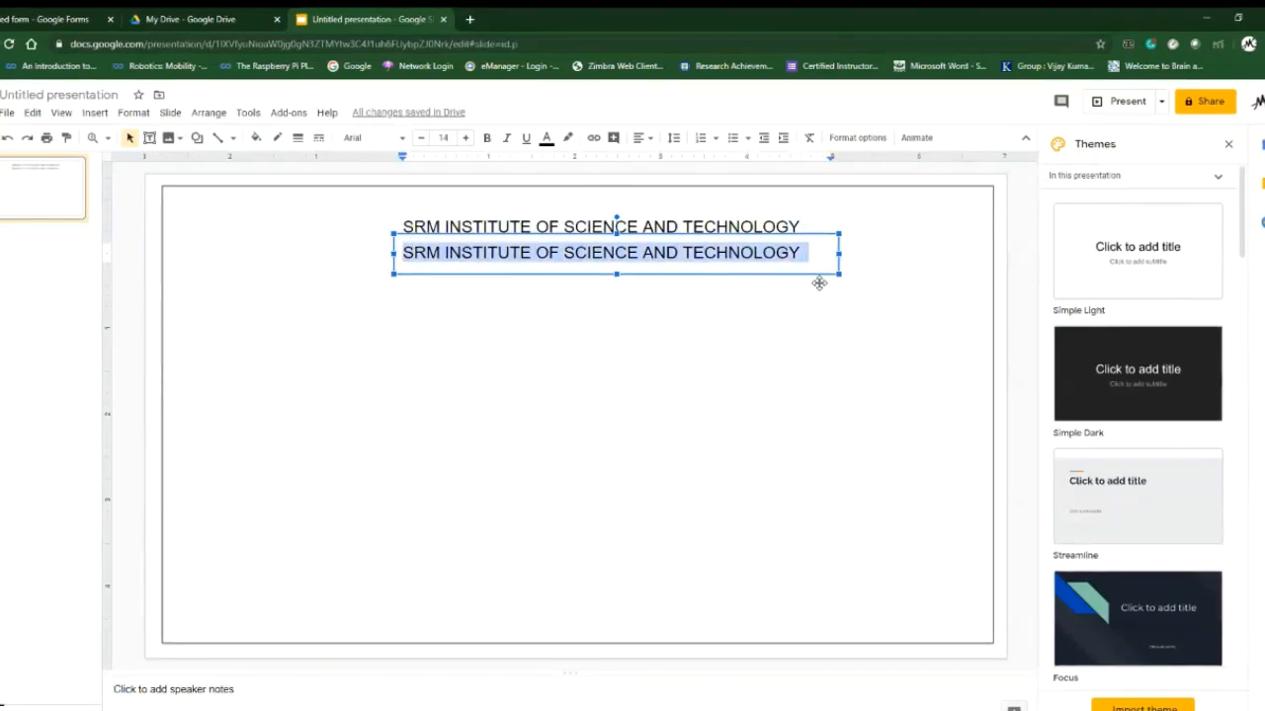
type("DEPAR")
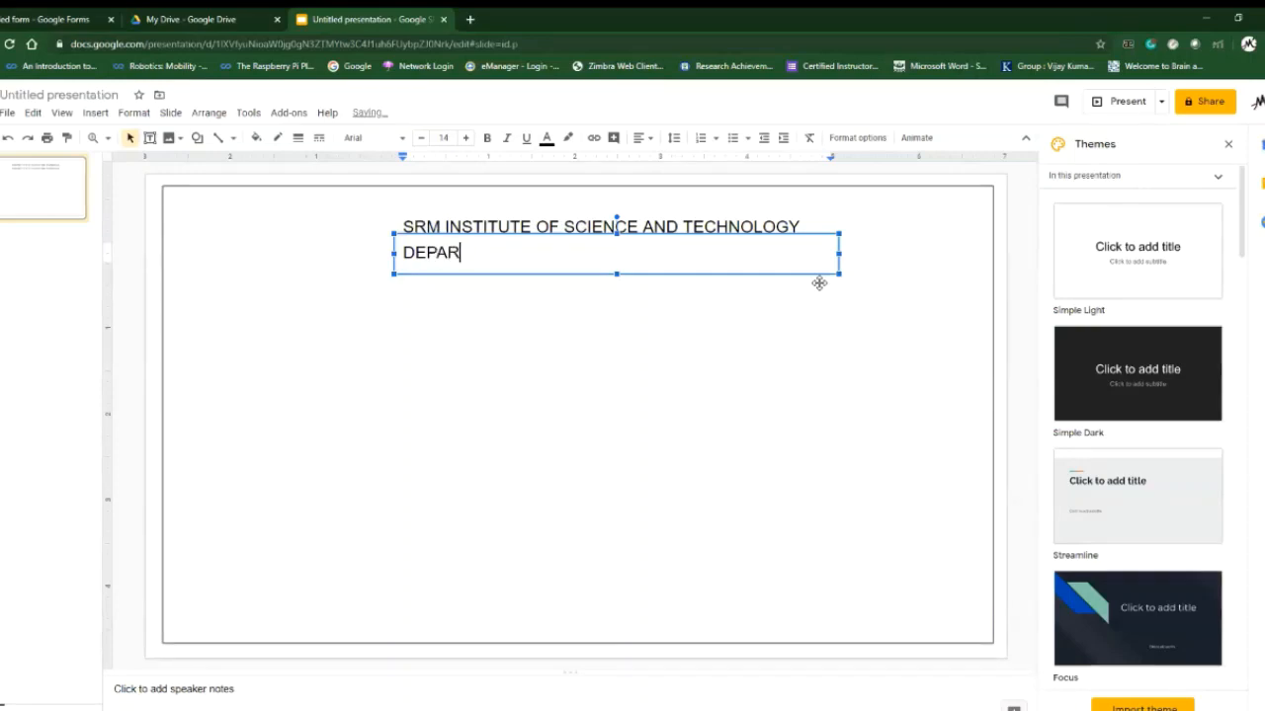
type("TMENT")
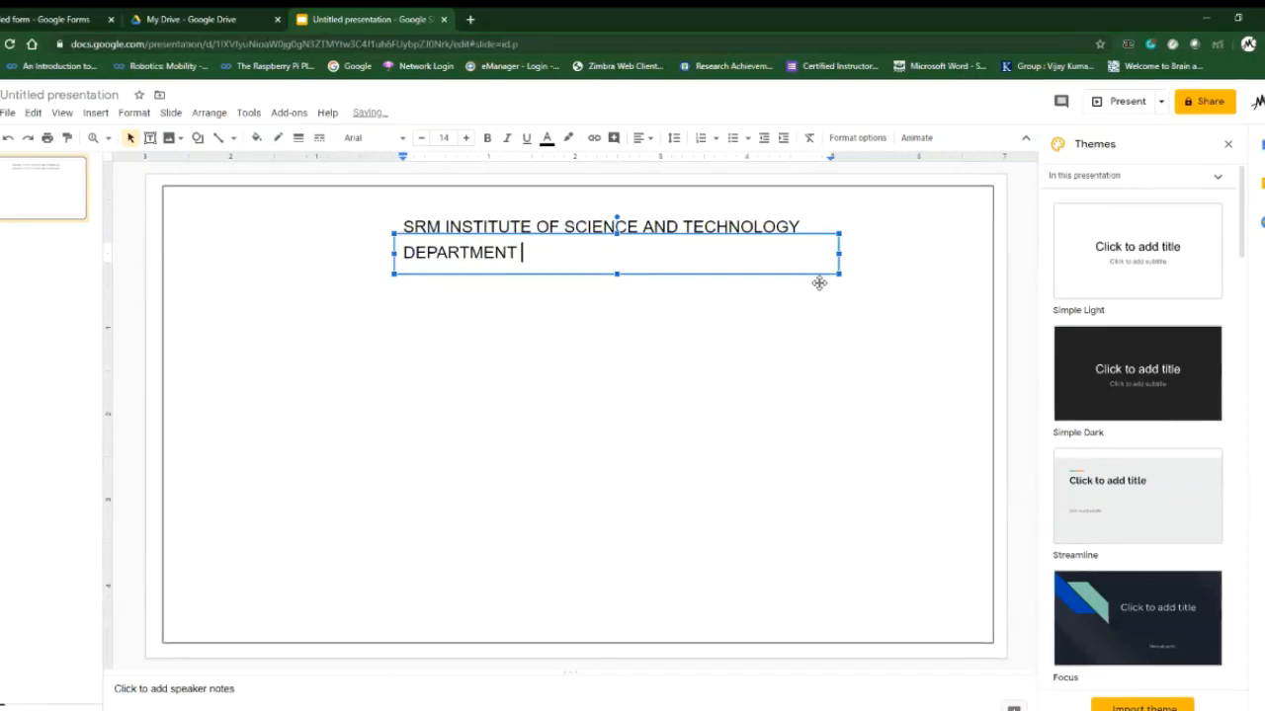
type(" OF MEC")
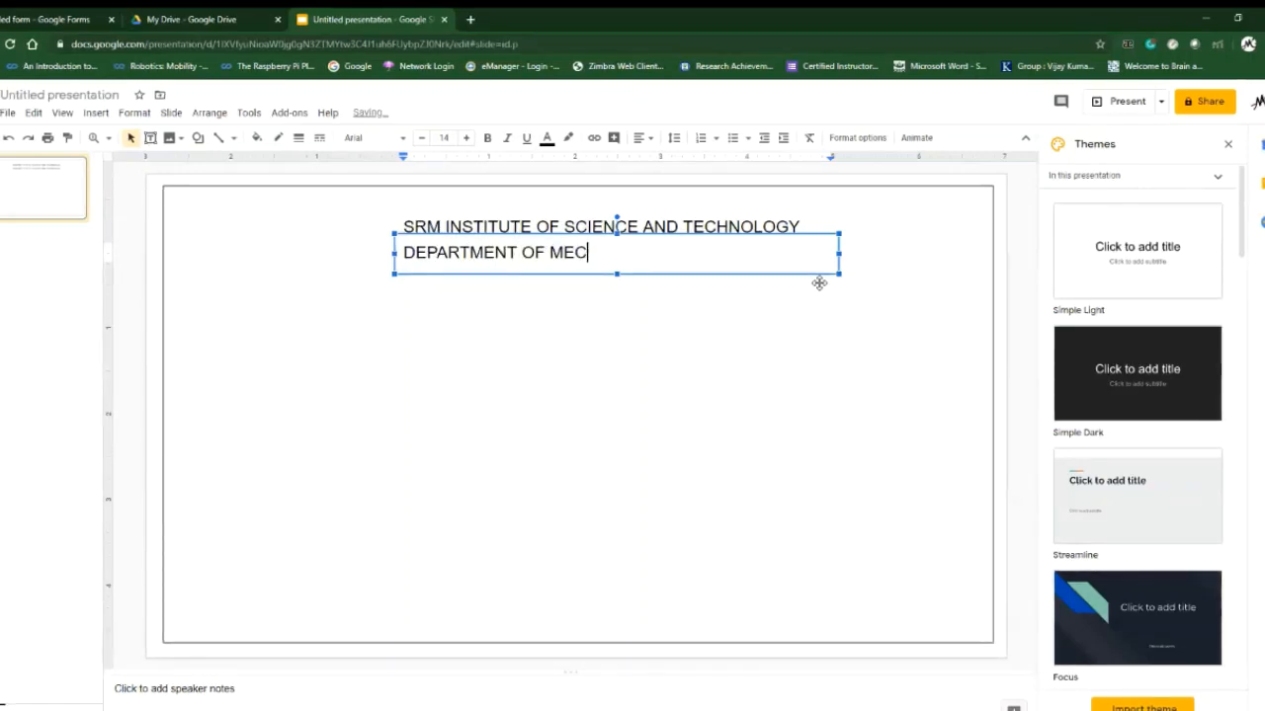
type("HANICAL")
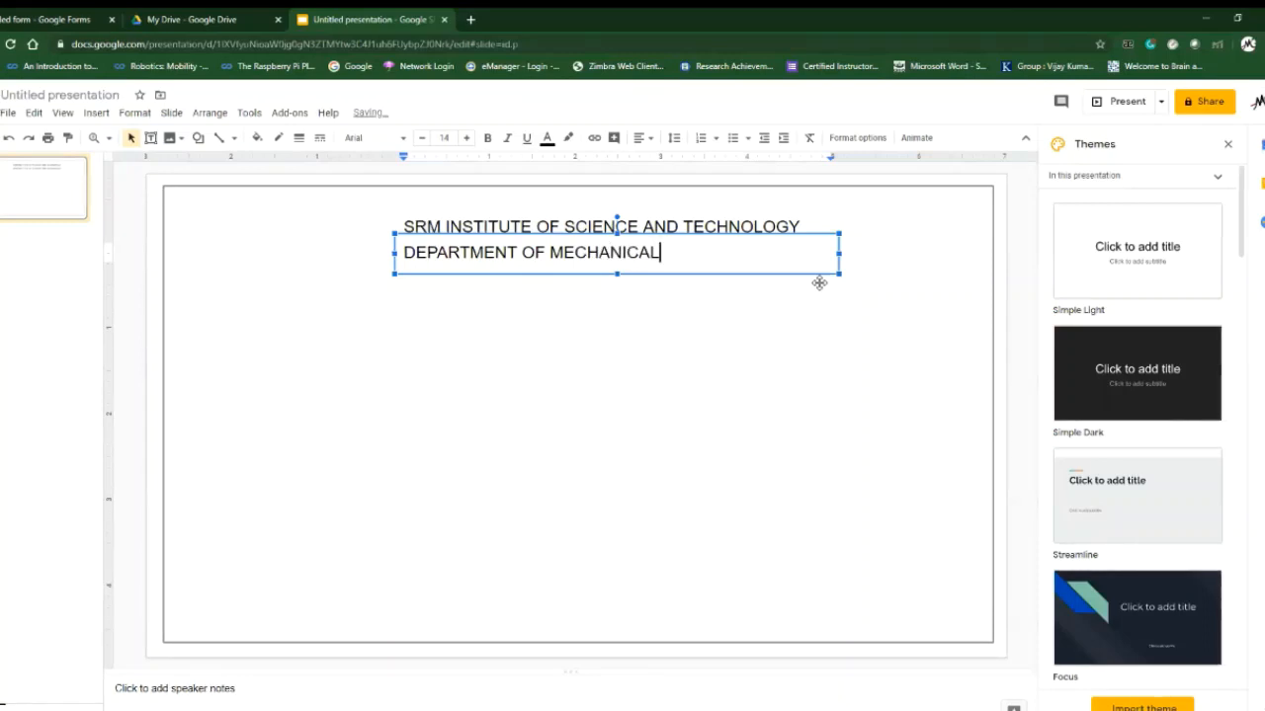
type(" EN")
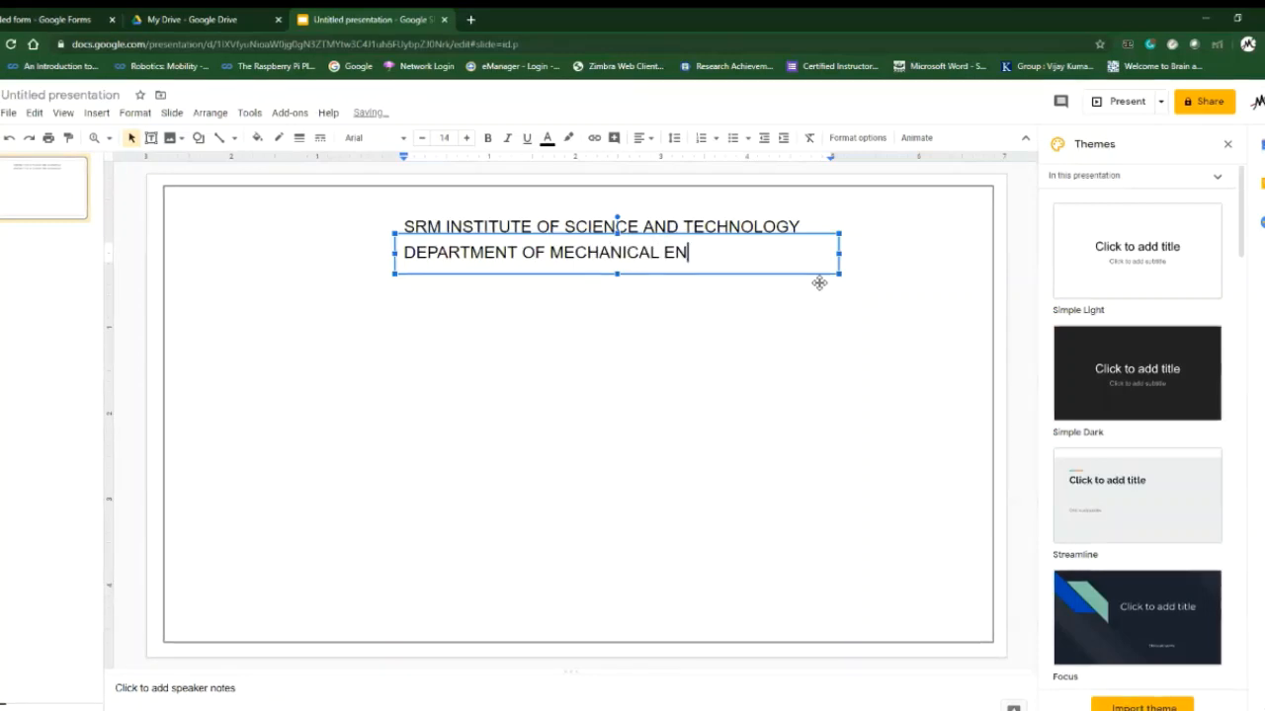
type("GINEERI")
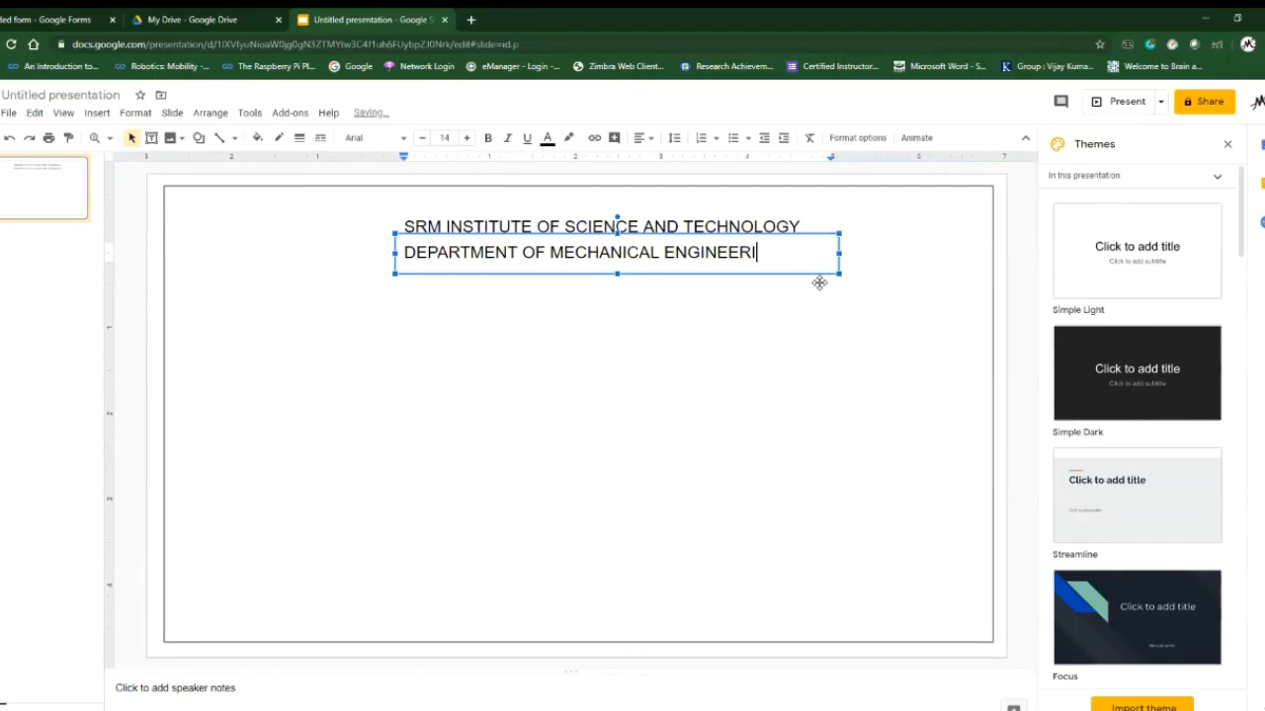
type("NG")
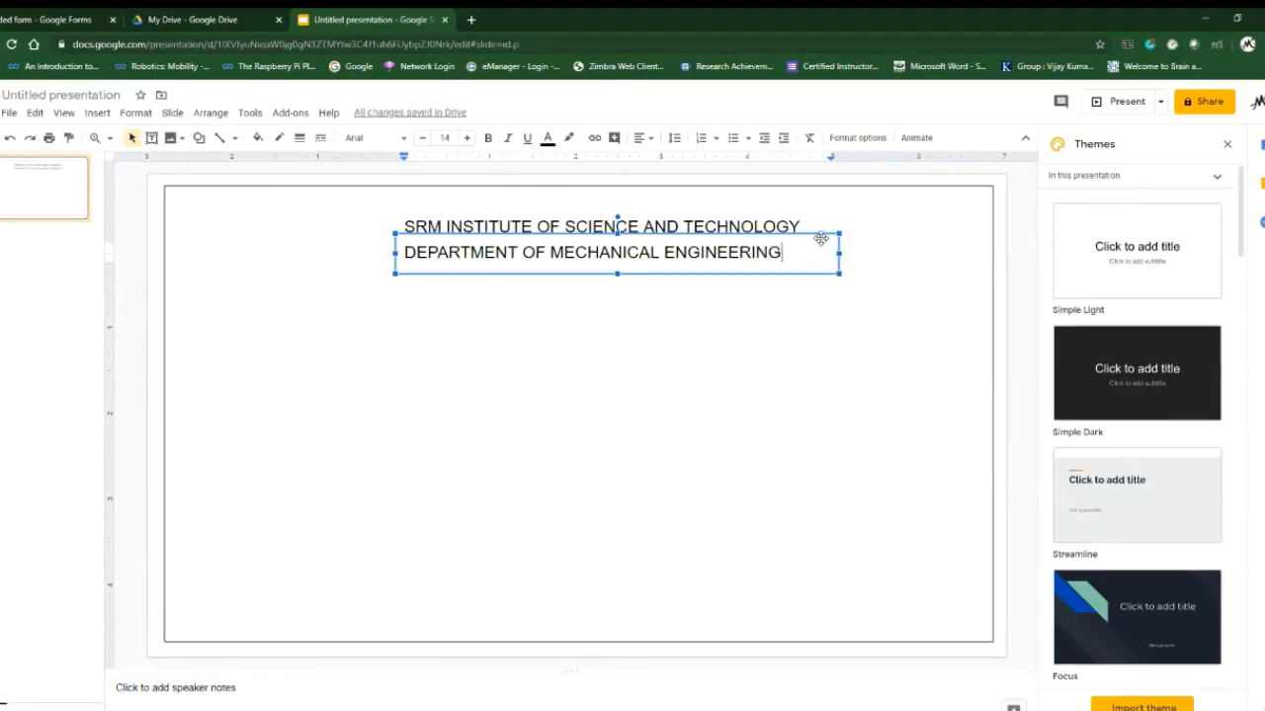
left_click_drag(821, 235, 831, 236)
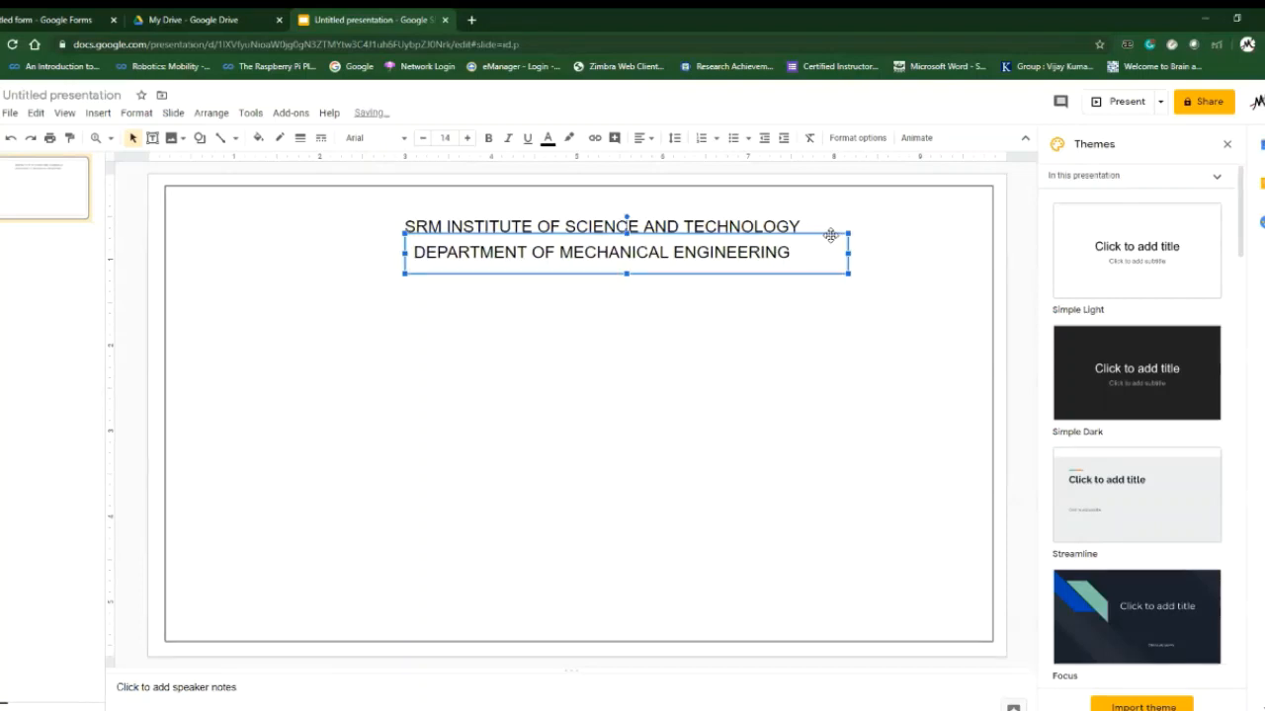
left_click(919, 273)
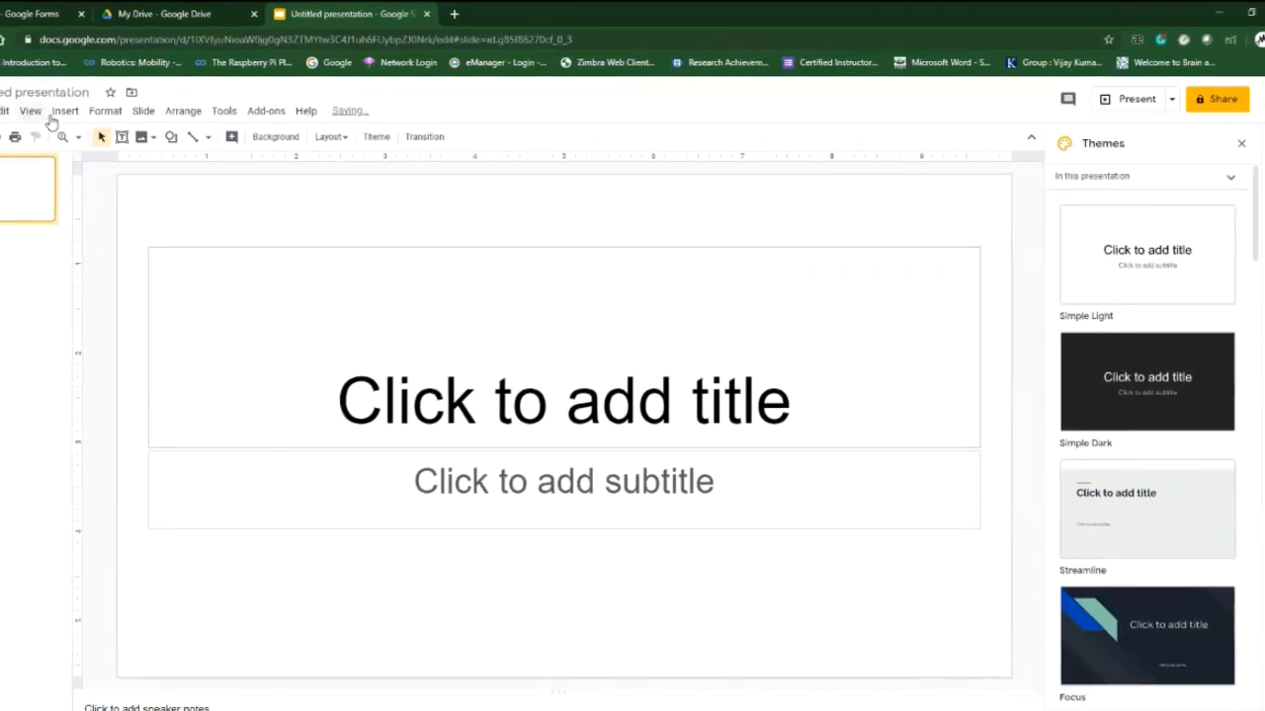
- Insert the TEMPLATE image from the computer's Desktop folder and enlarge it to fill the slide
left_click(98, 112)
mouse_move(142, 148)
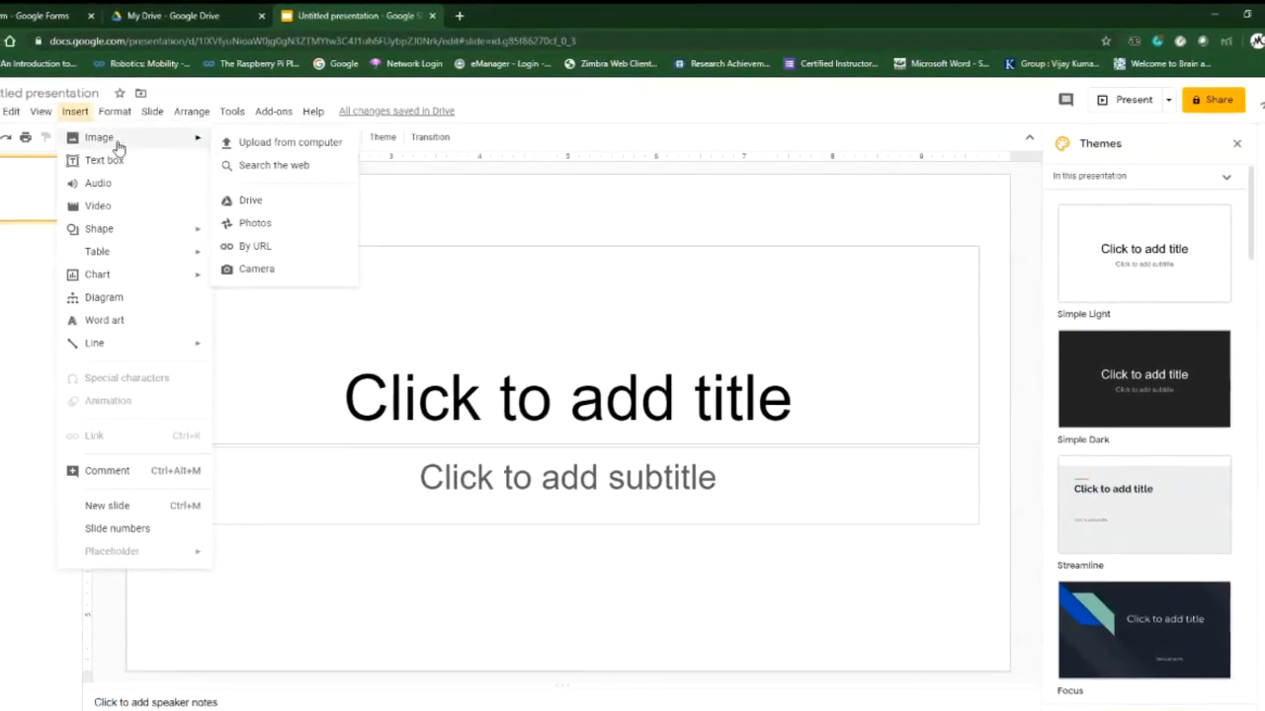
left_click(247, 143)
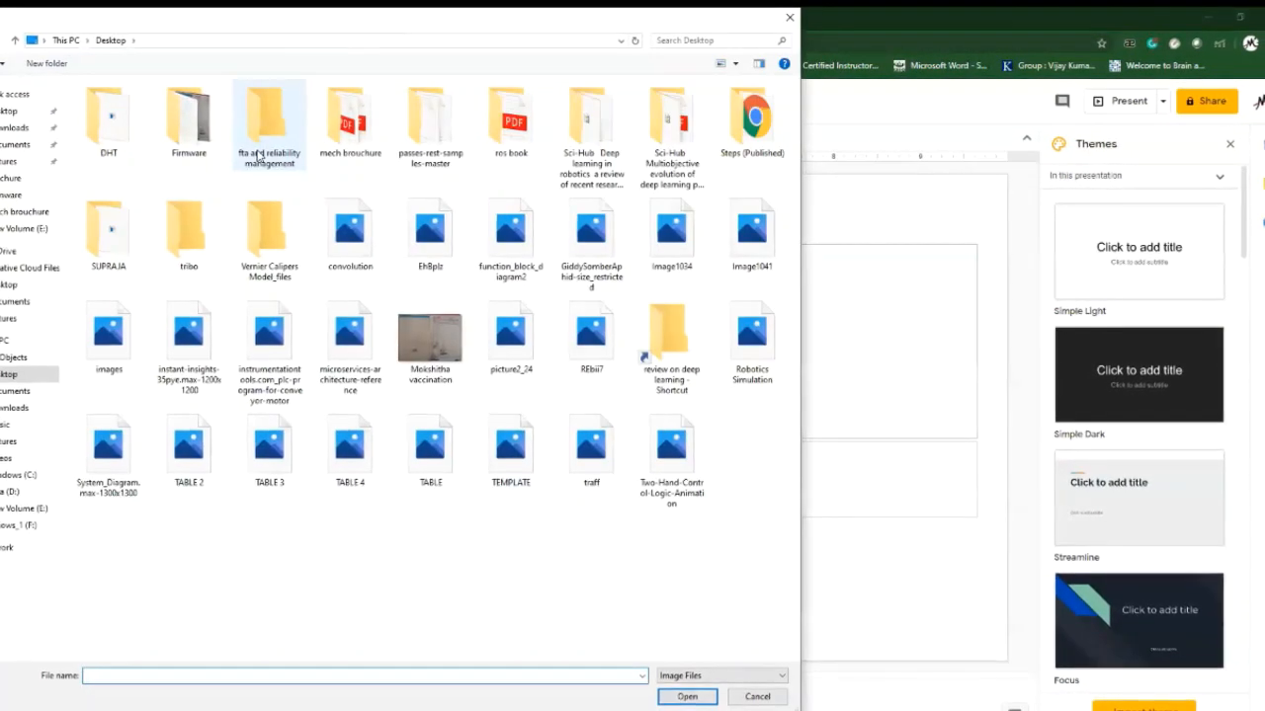
double_click(501, 480)
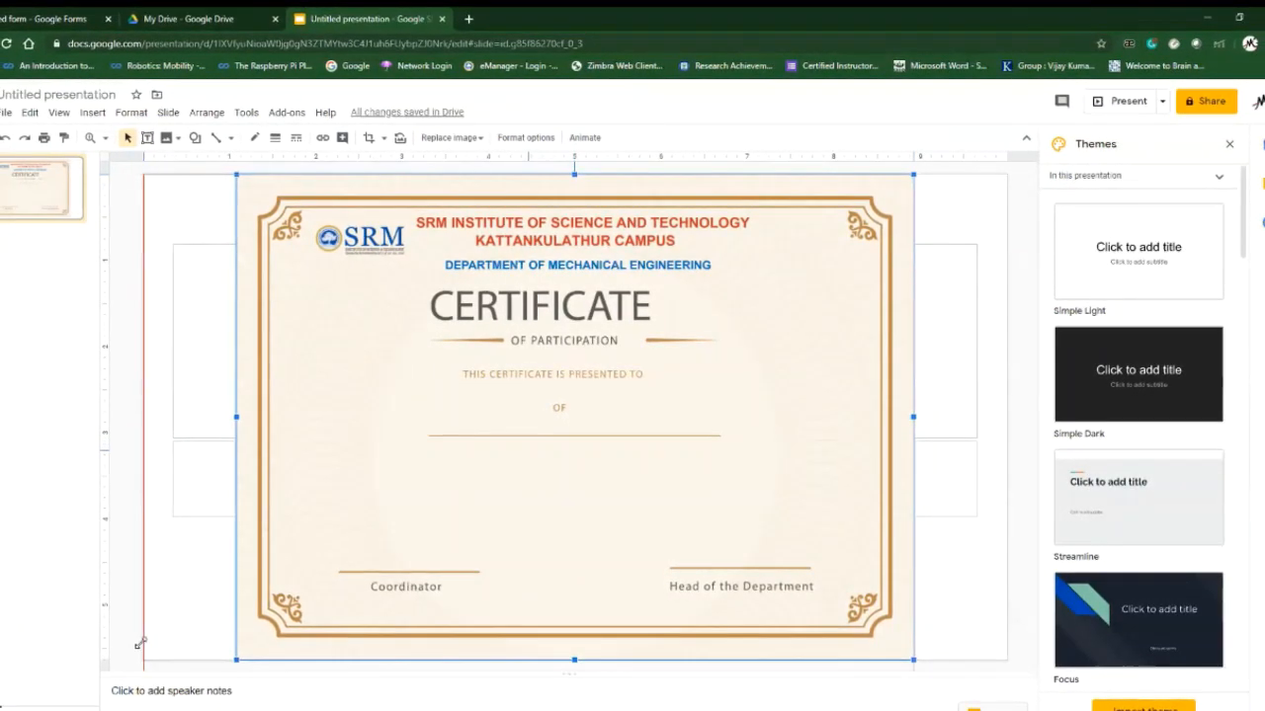
left_click_drag(156, 649, 148, 703)
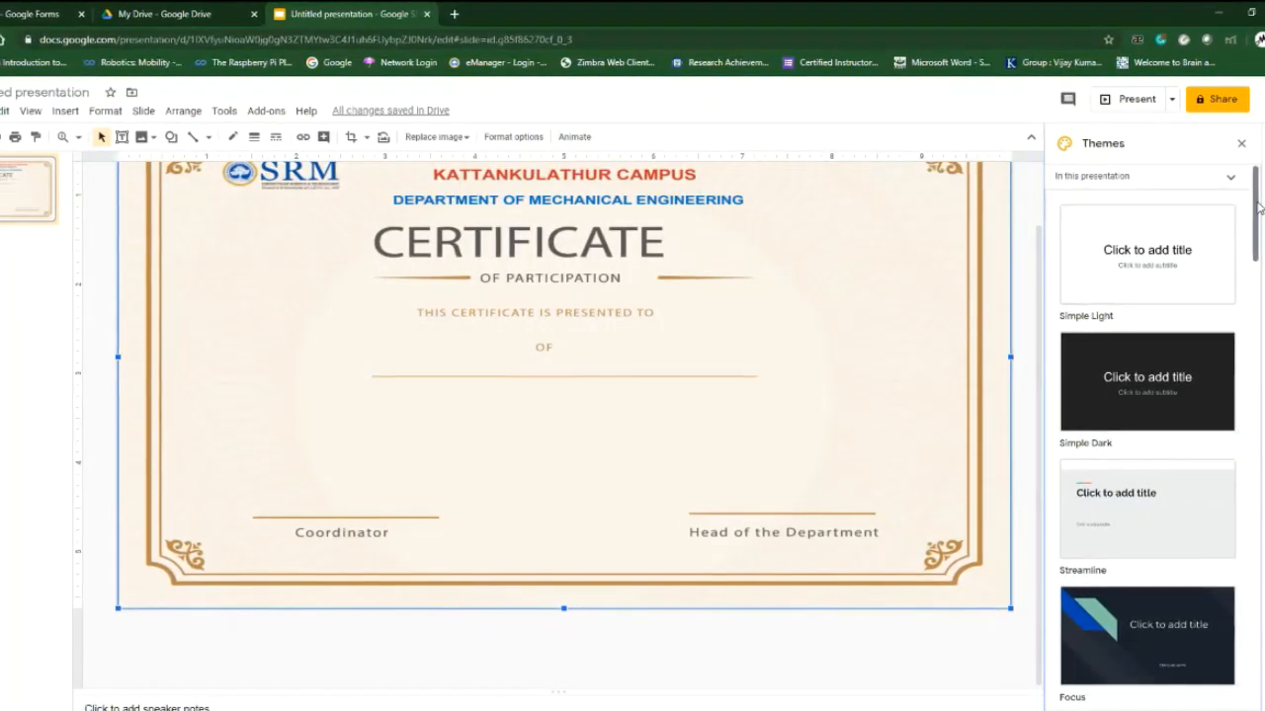
- Add a wide text box below the long line under "OF" and above the signature lines
left_click_drag(1037, 326, 1034, 248)
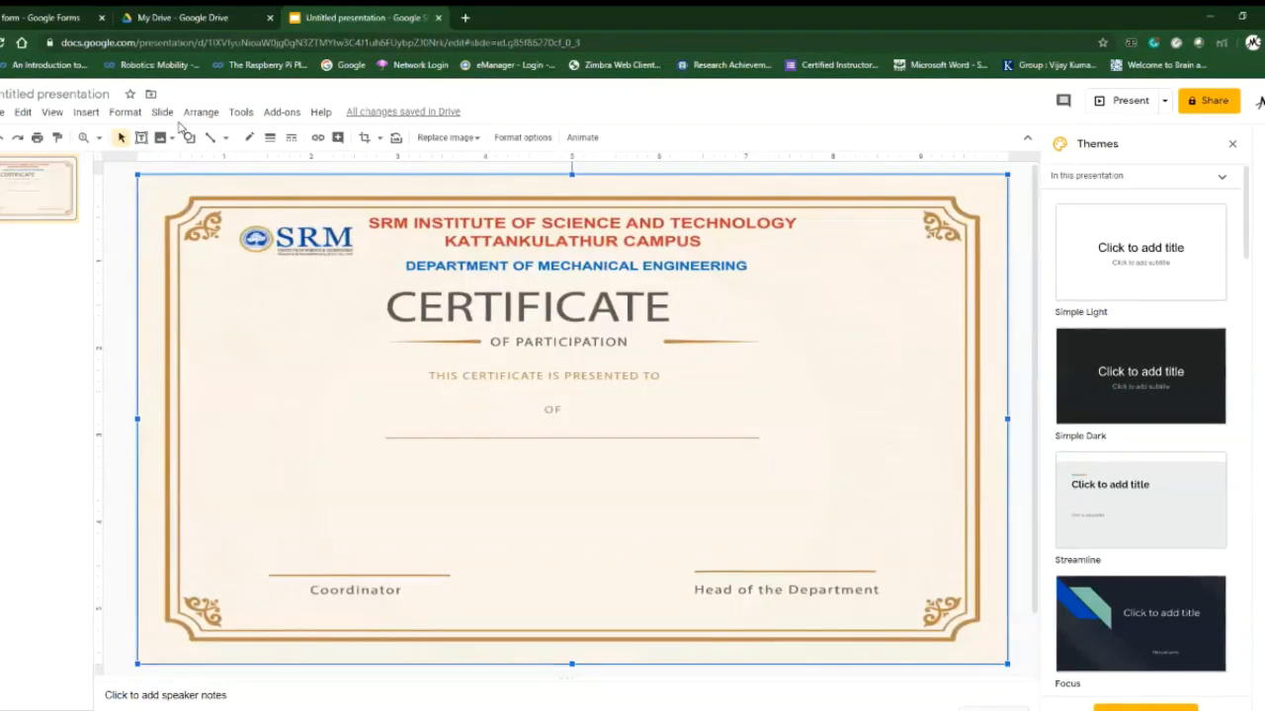
left_click(83, 114)
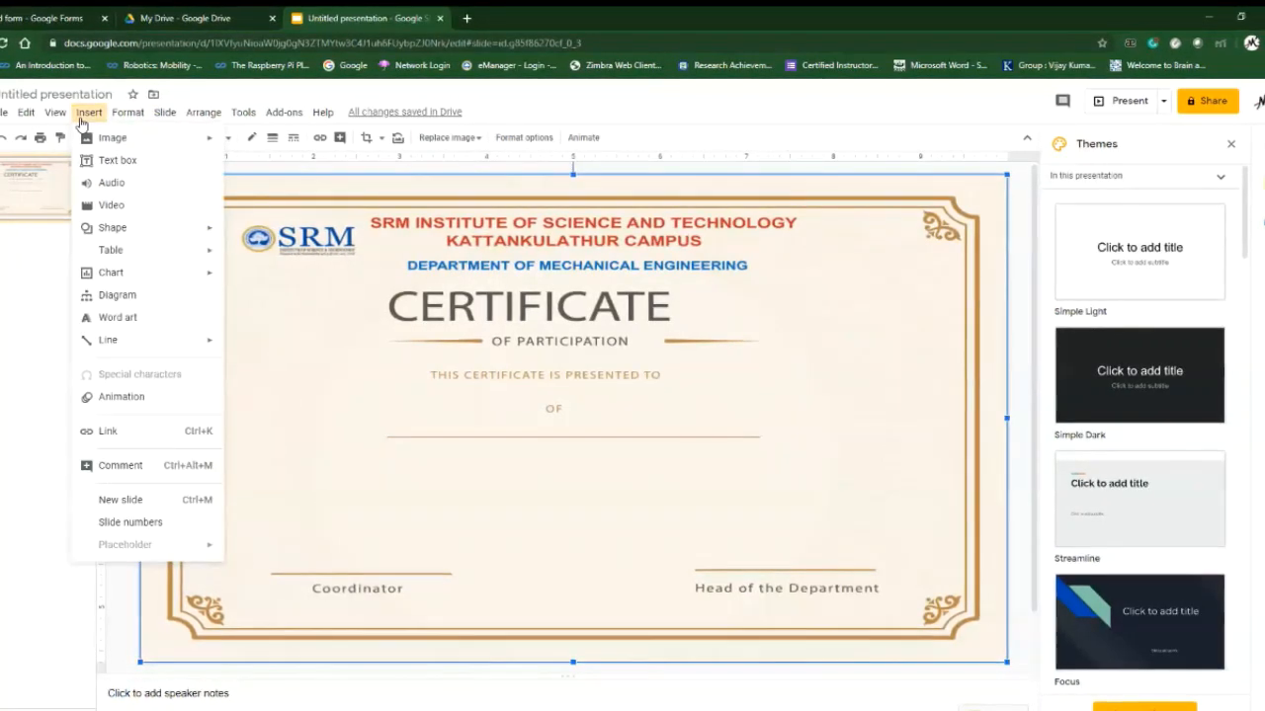
left_click(113, 161)
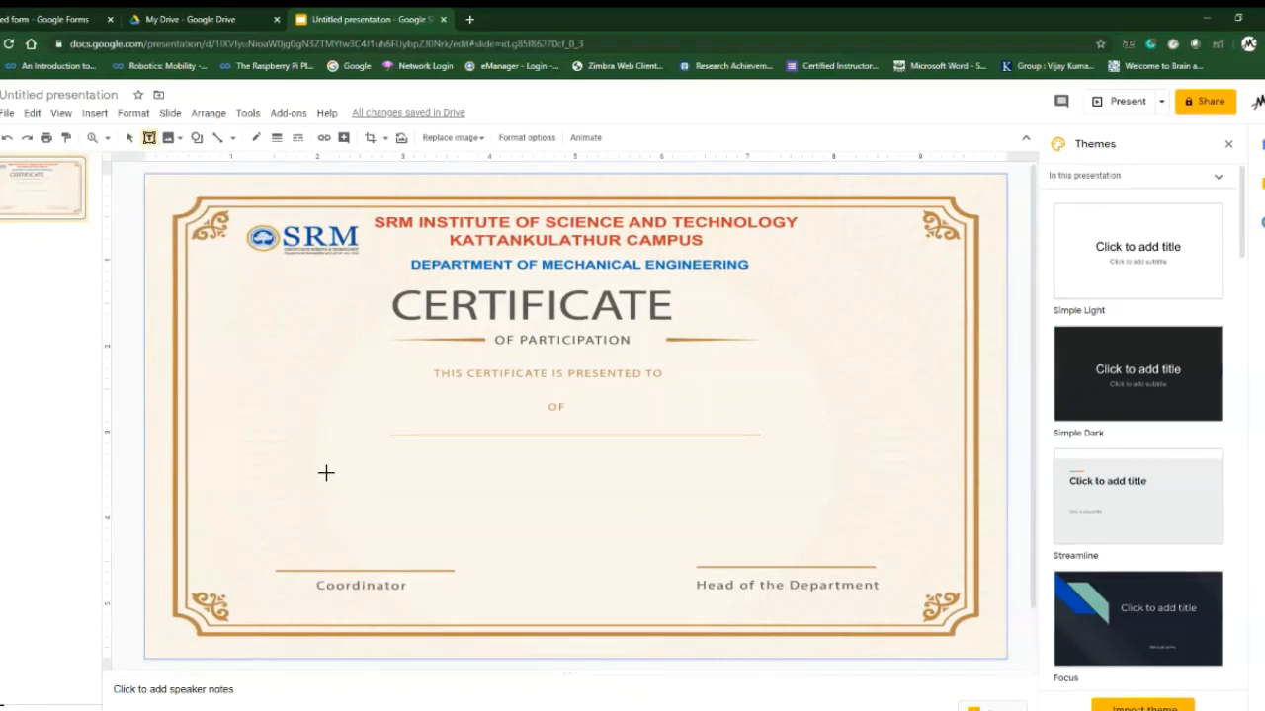
left_click_drag(310, 459, 807, 517)
- Enter "Has attended the webinar on xxxxx topic from this date dd-mm-yyy" in the new text box
type("Has ")
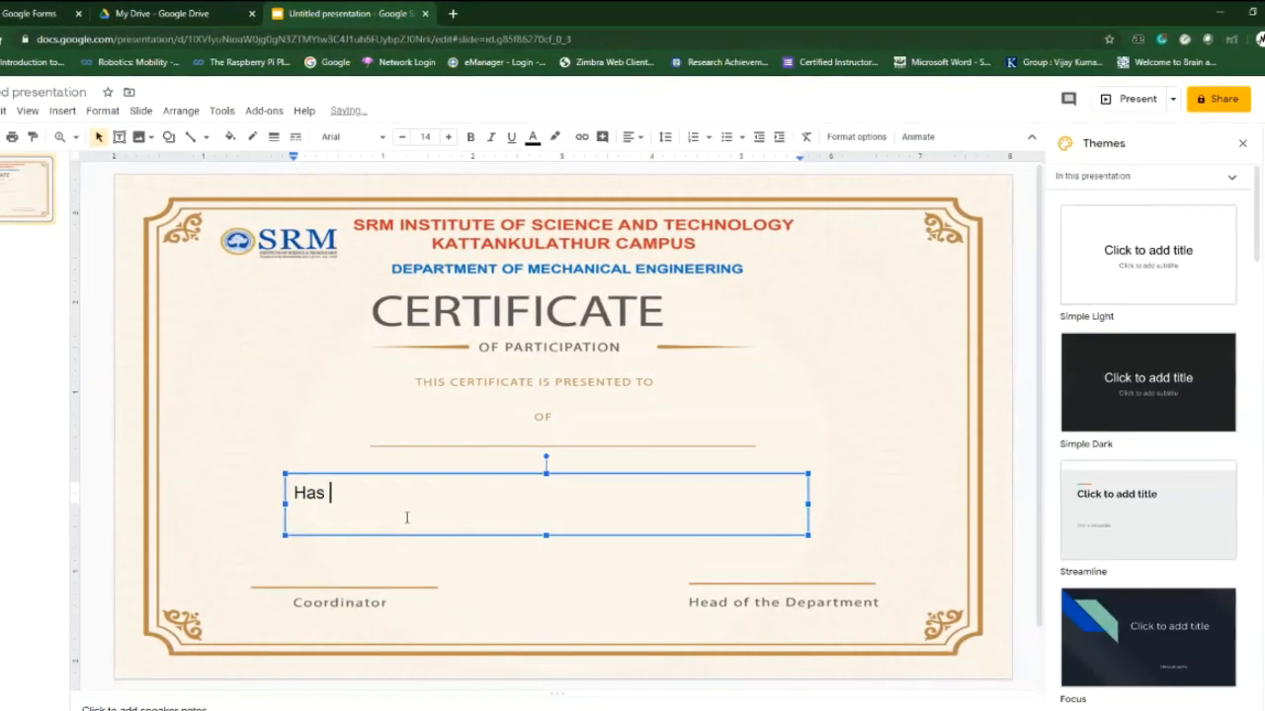
type("attended")
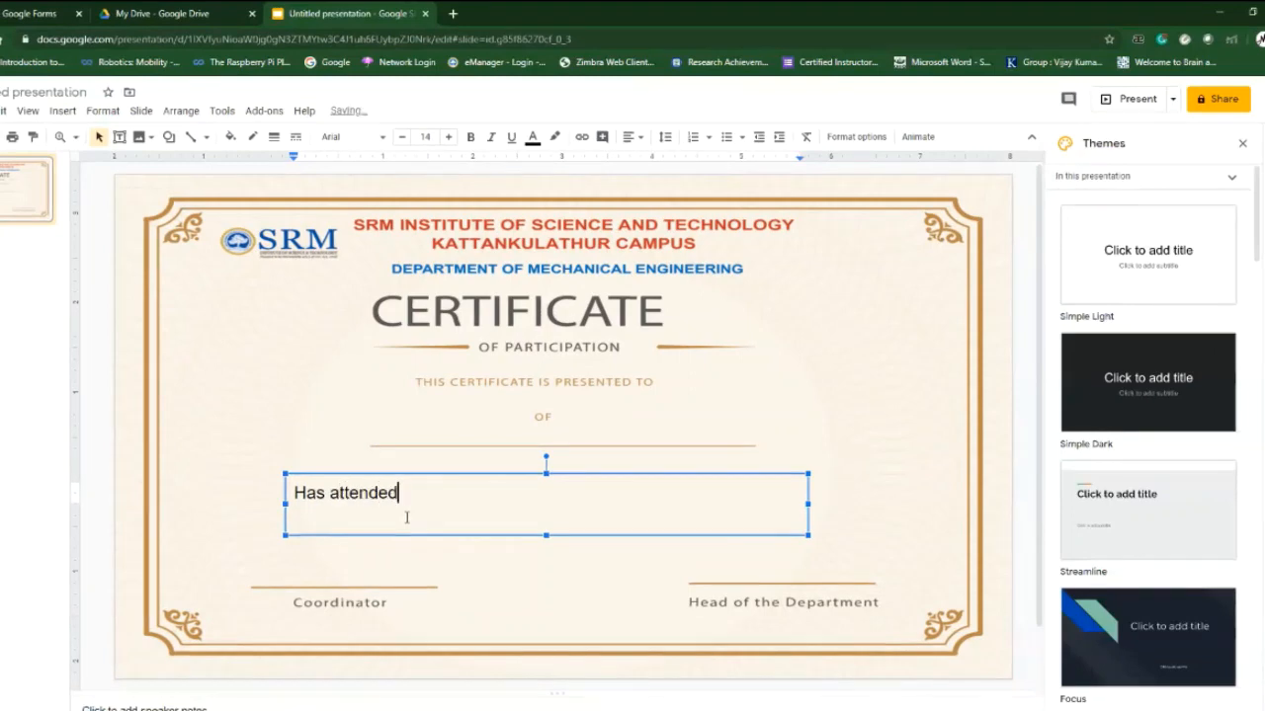
type(" the ")
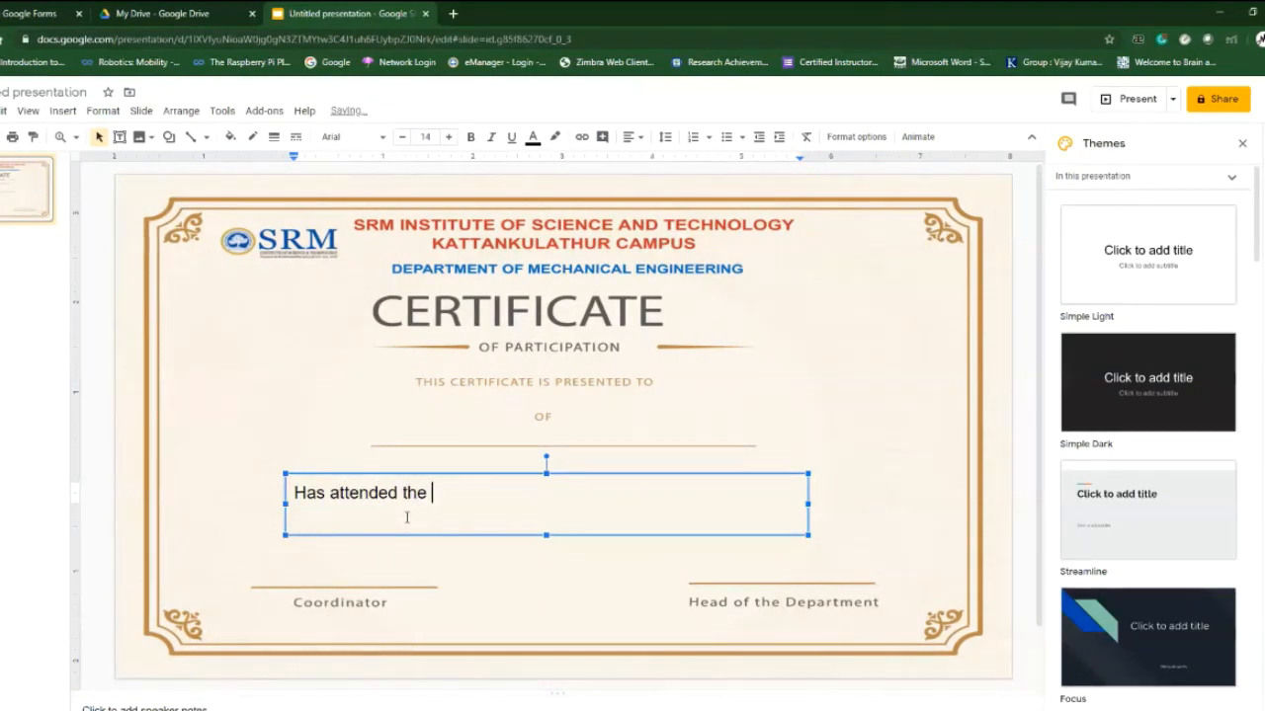
type("webin")
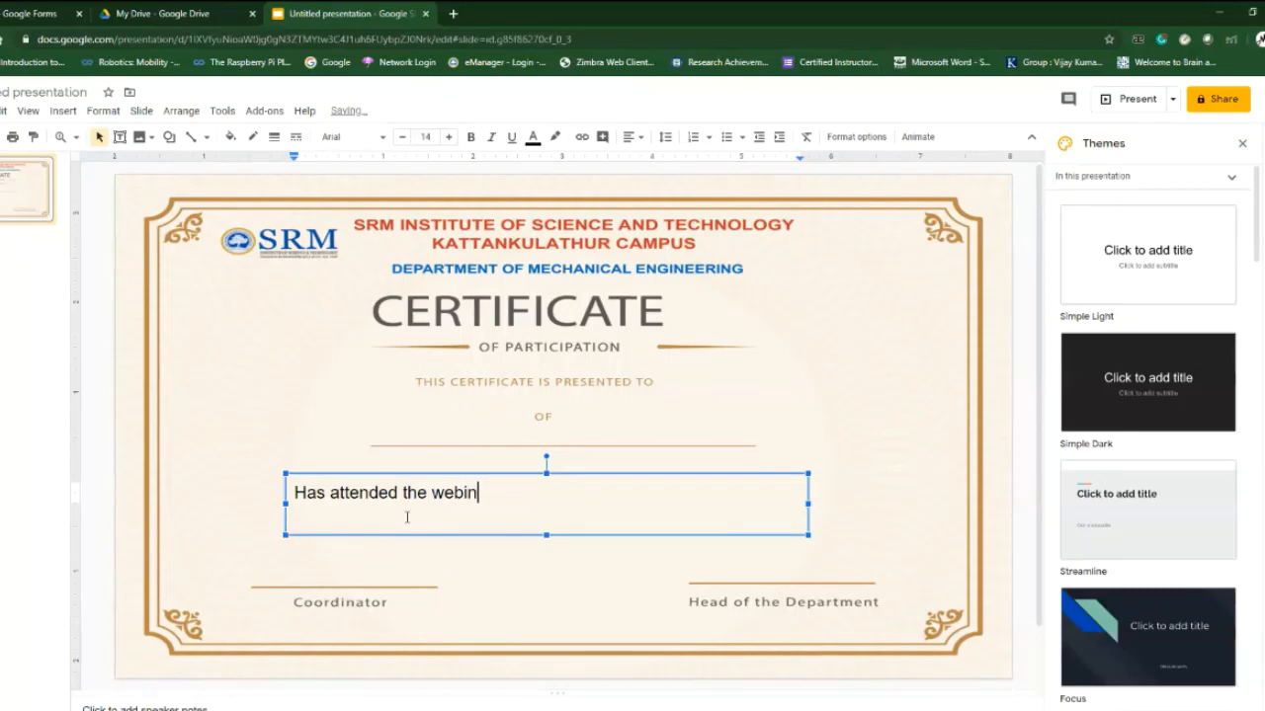
type("ar on ")
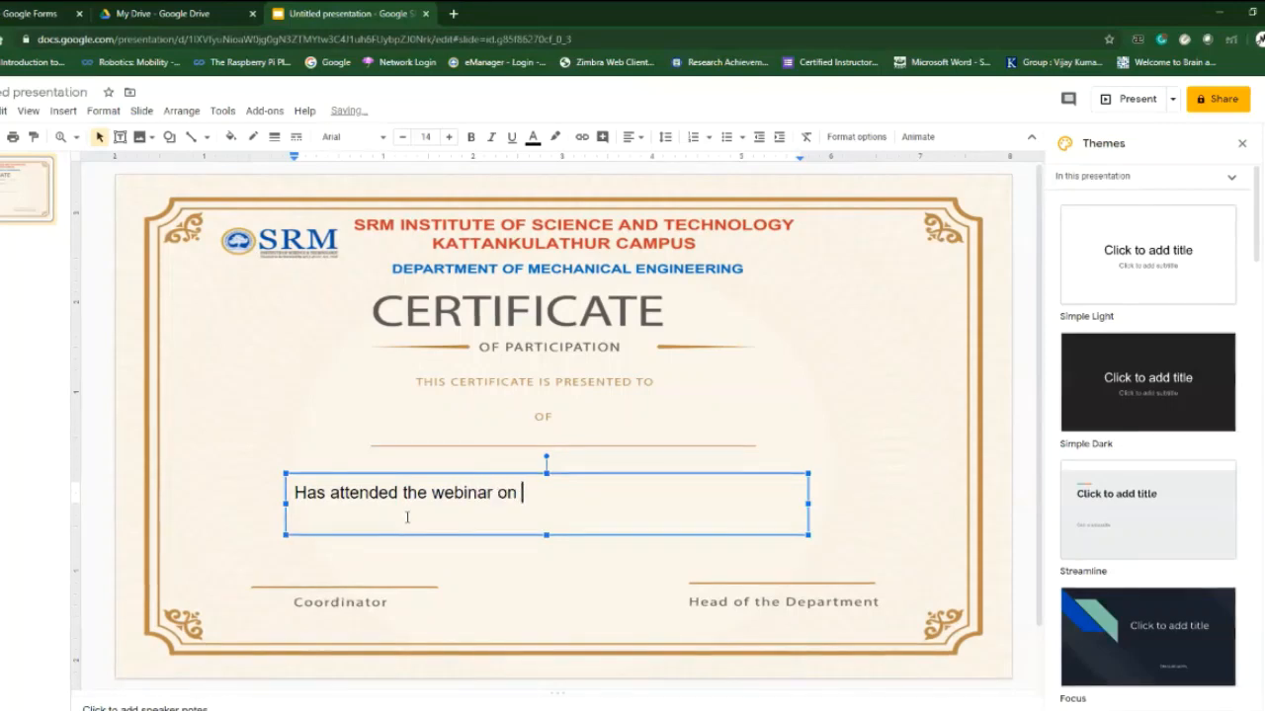
type("xxx")
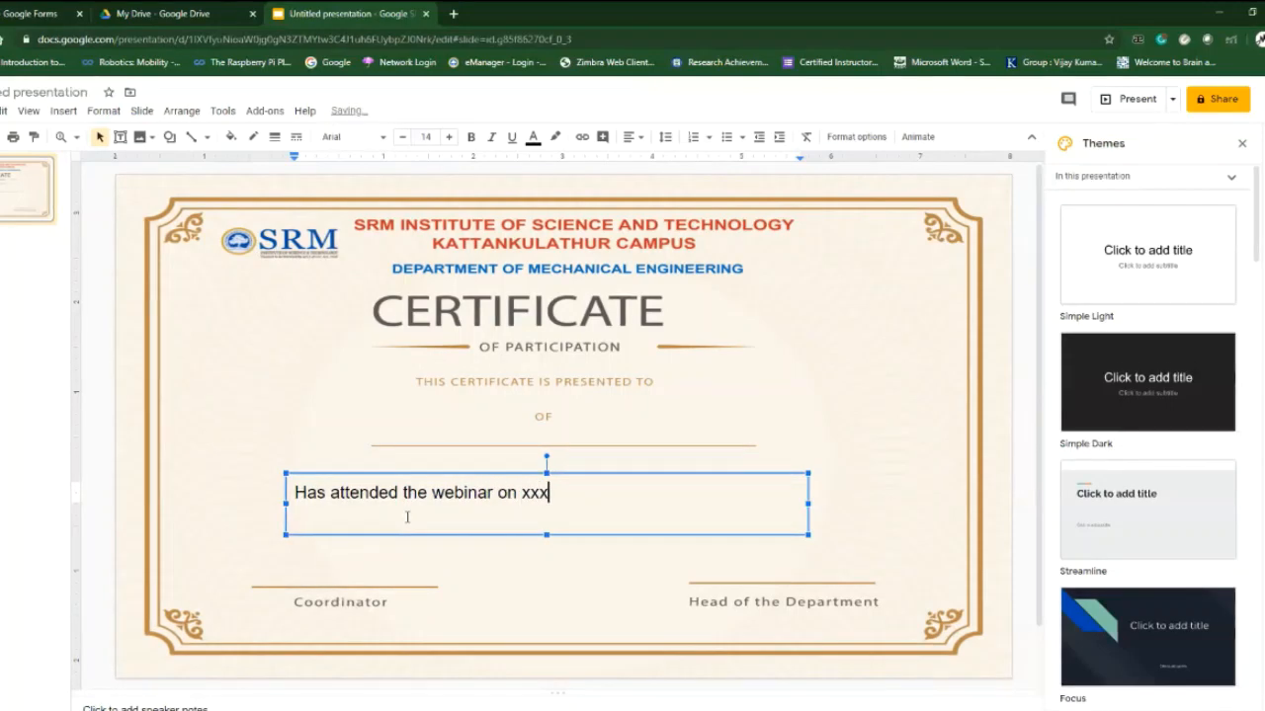
type("xx topiv")
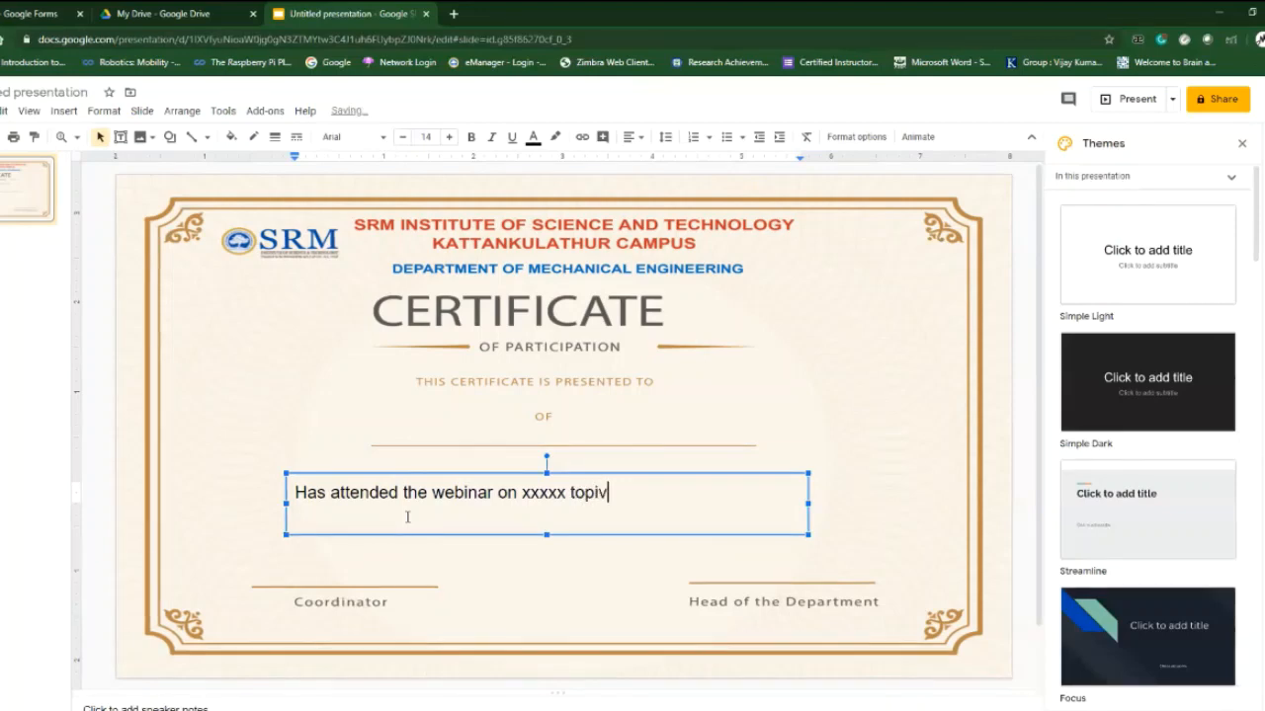
key("BackSpace")
type("c from")
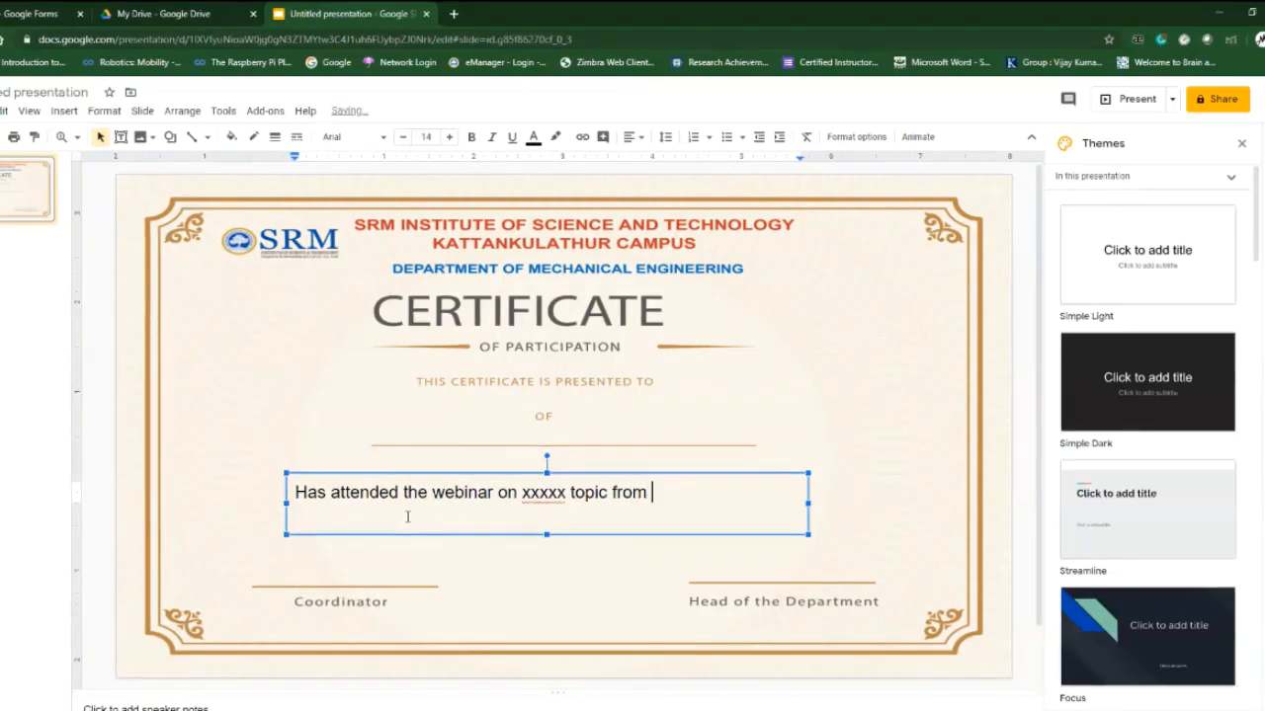
type(" this d")
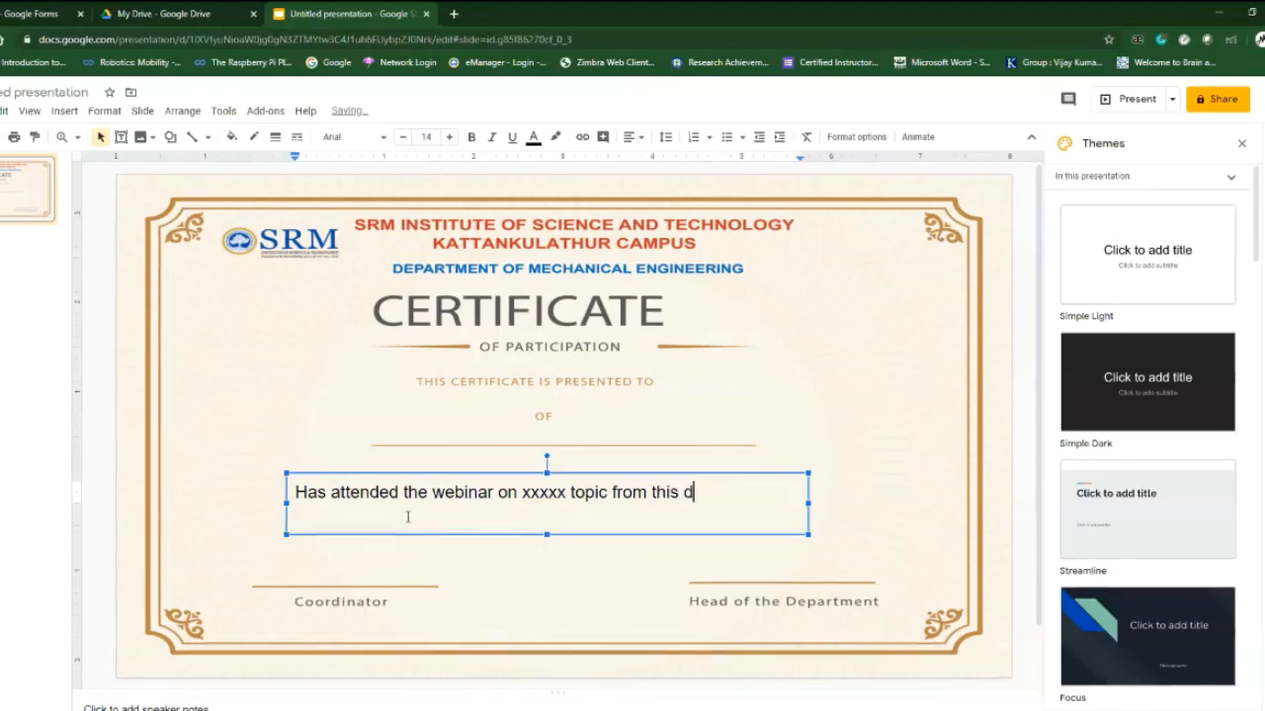
type("ate dd")
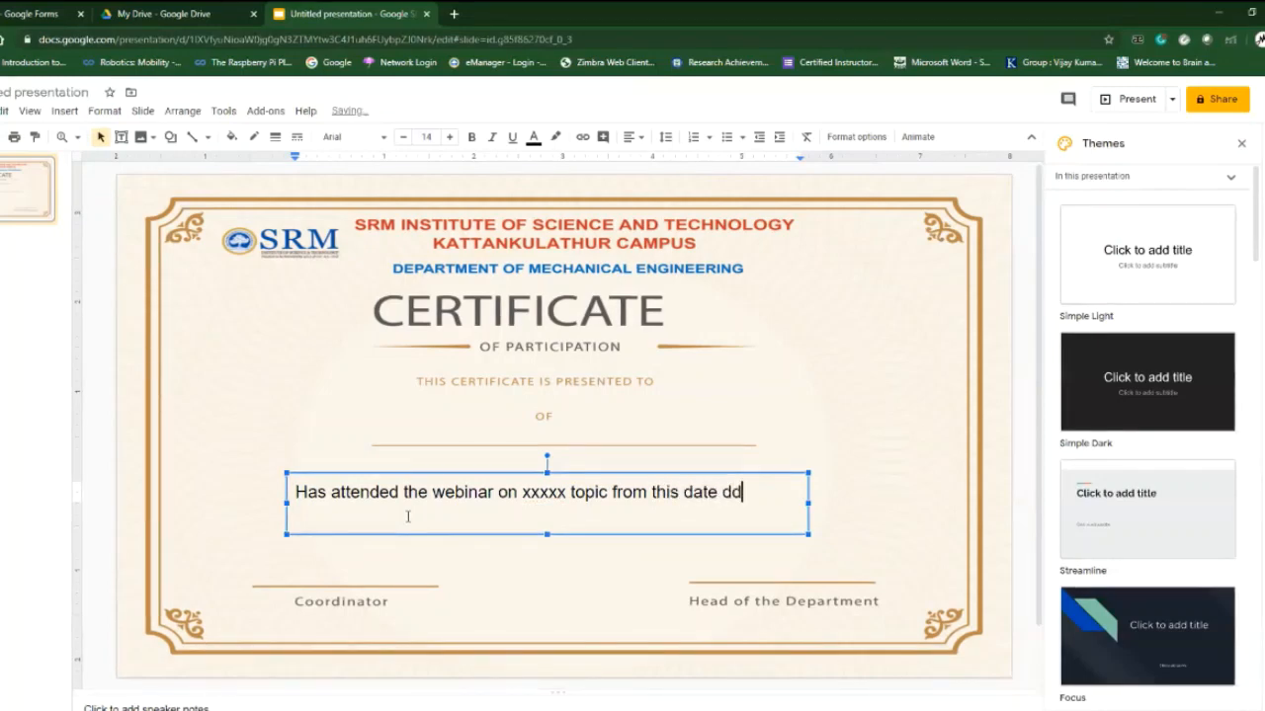
type("-mm")
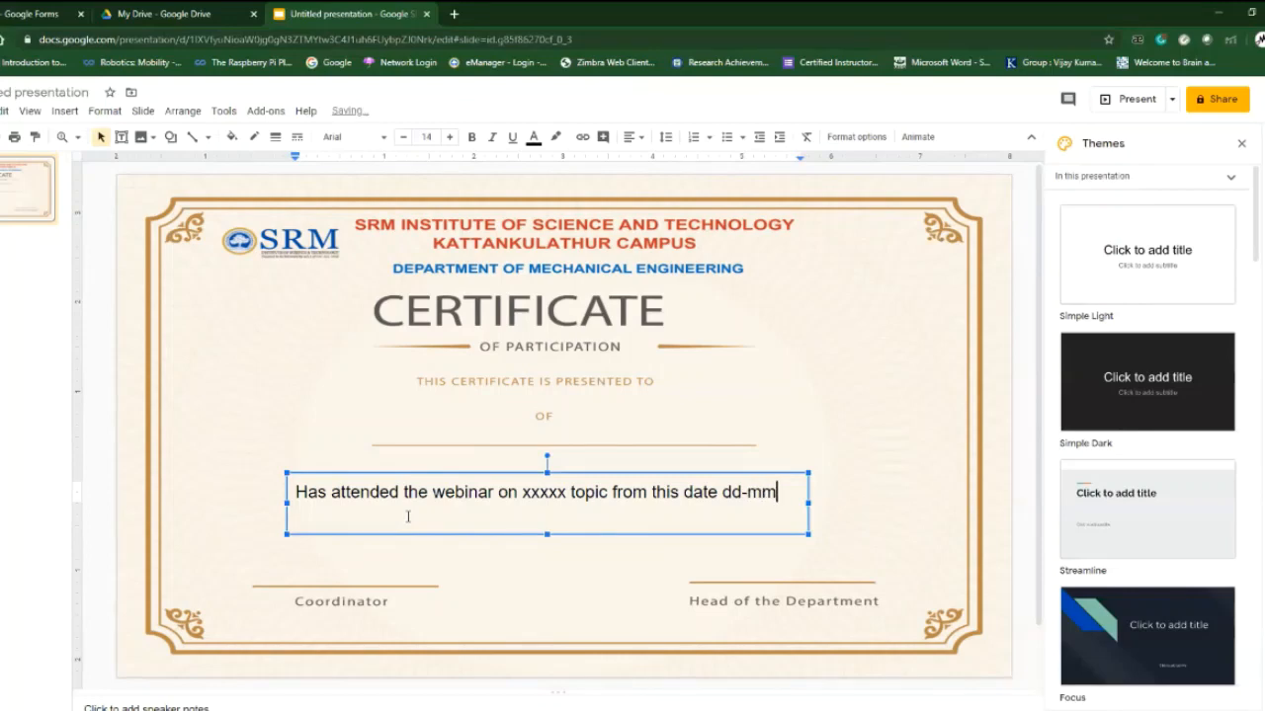
type("-yyy")
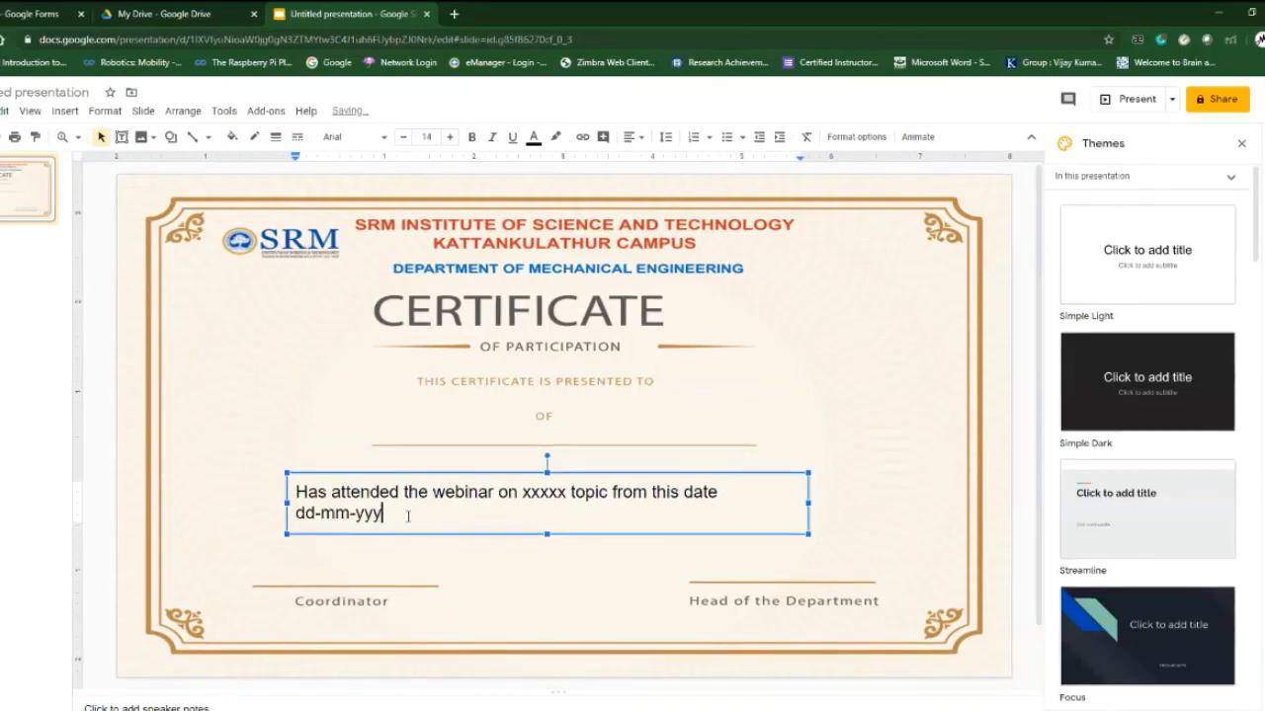
left_click(830, 473)
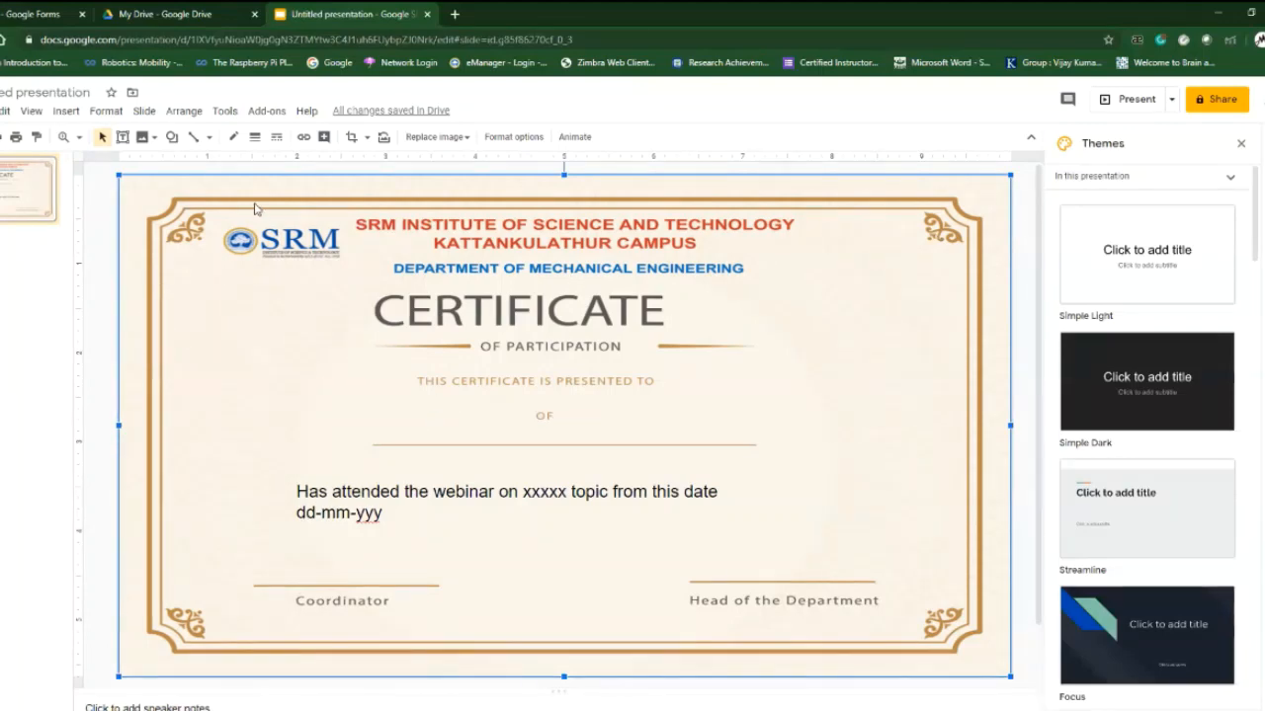
- Insert a second text box just under "THIS CERTIFICATE IS PRESENTED TO" and shrink it to a small box beneath the line's start
left_click(65, 111)
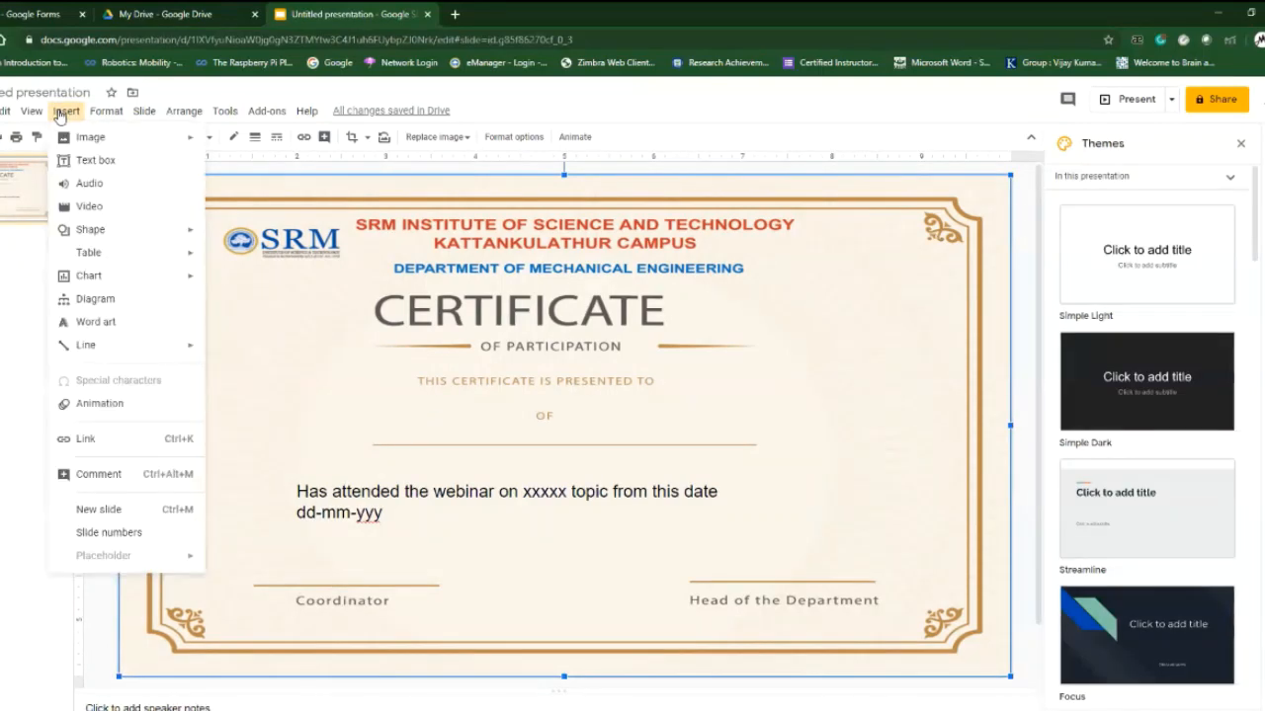
left_click(95, 160)
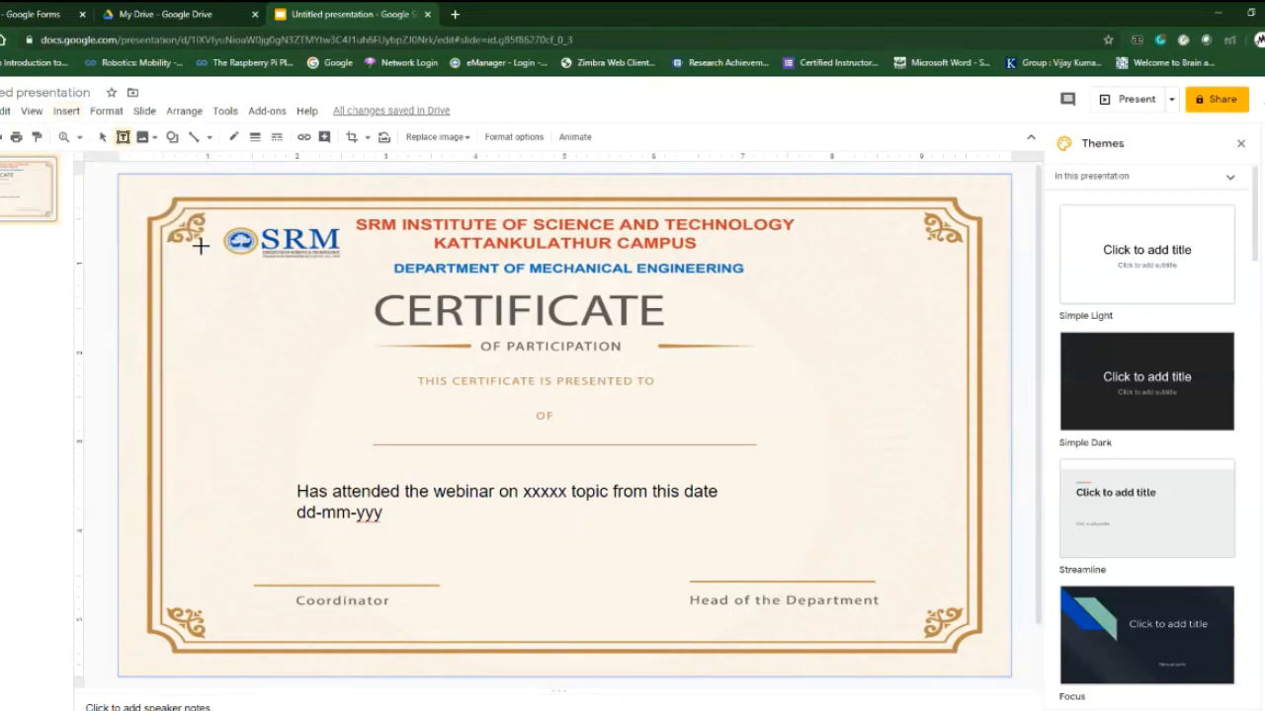
left_click(501, 392)
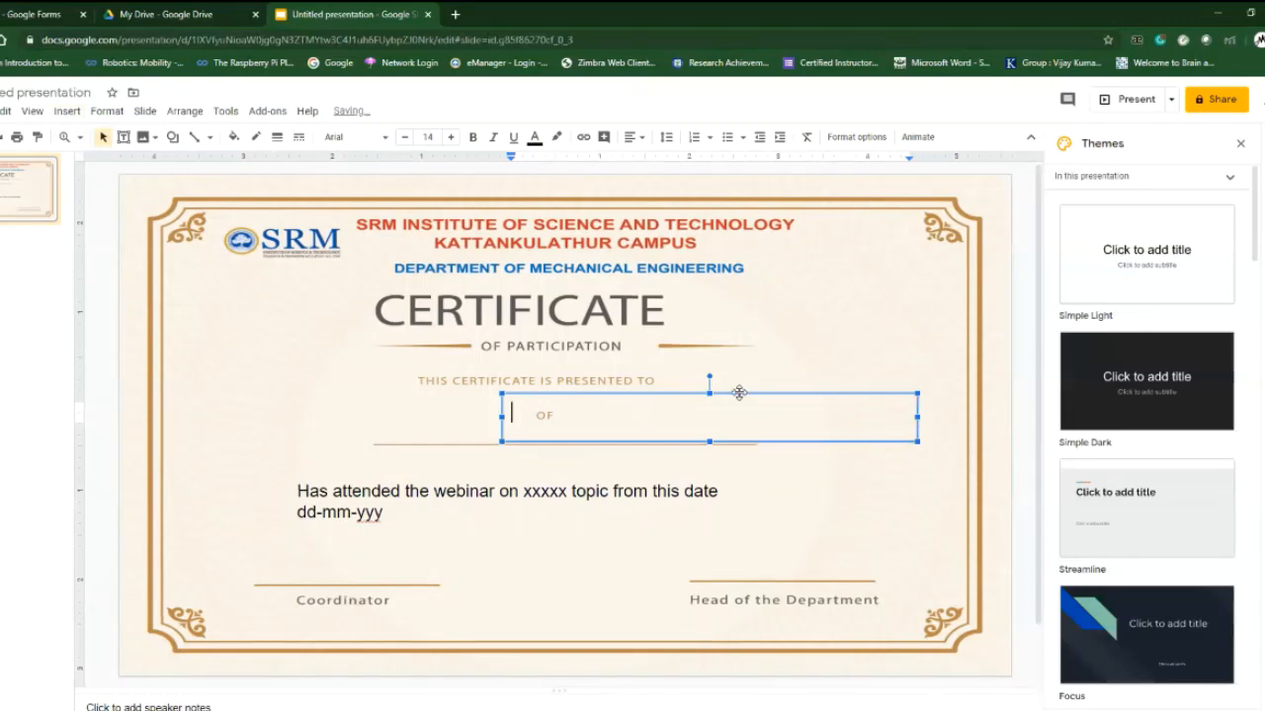
left_click_drag(731, 392, 636, 384)
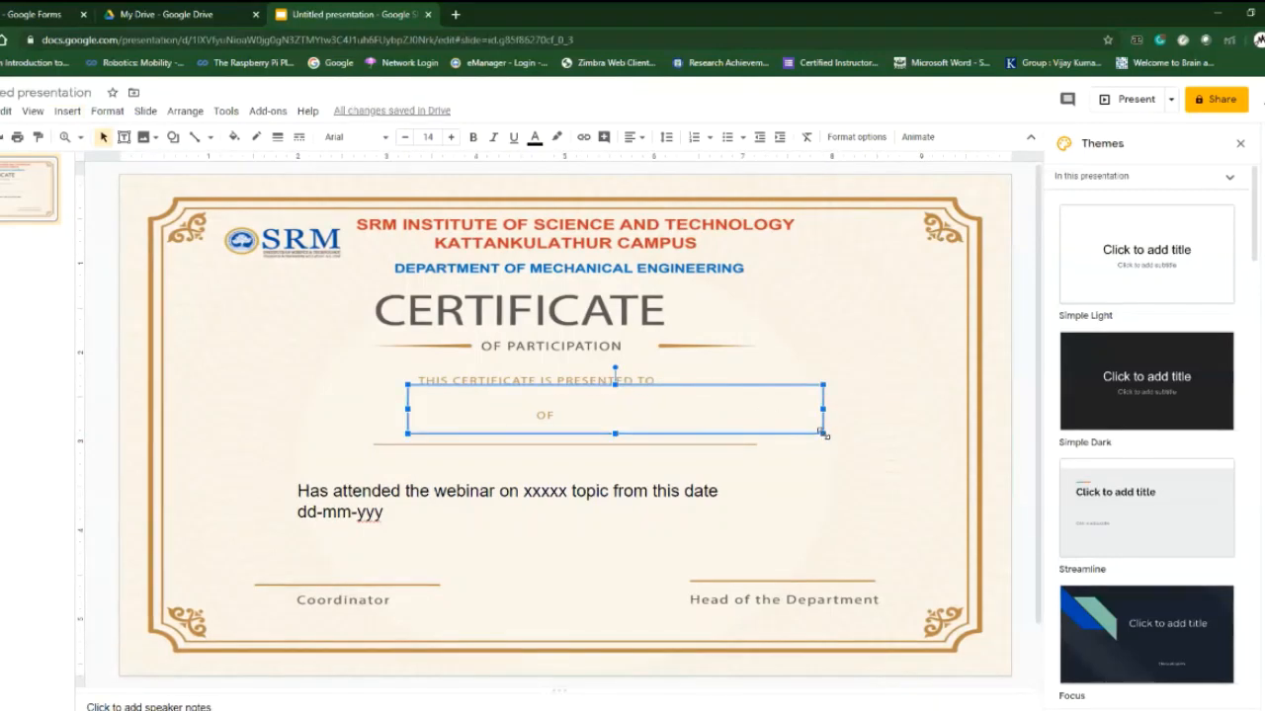
left_click_drag(823, 432, 501, 402)
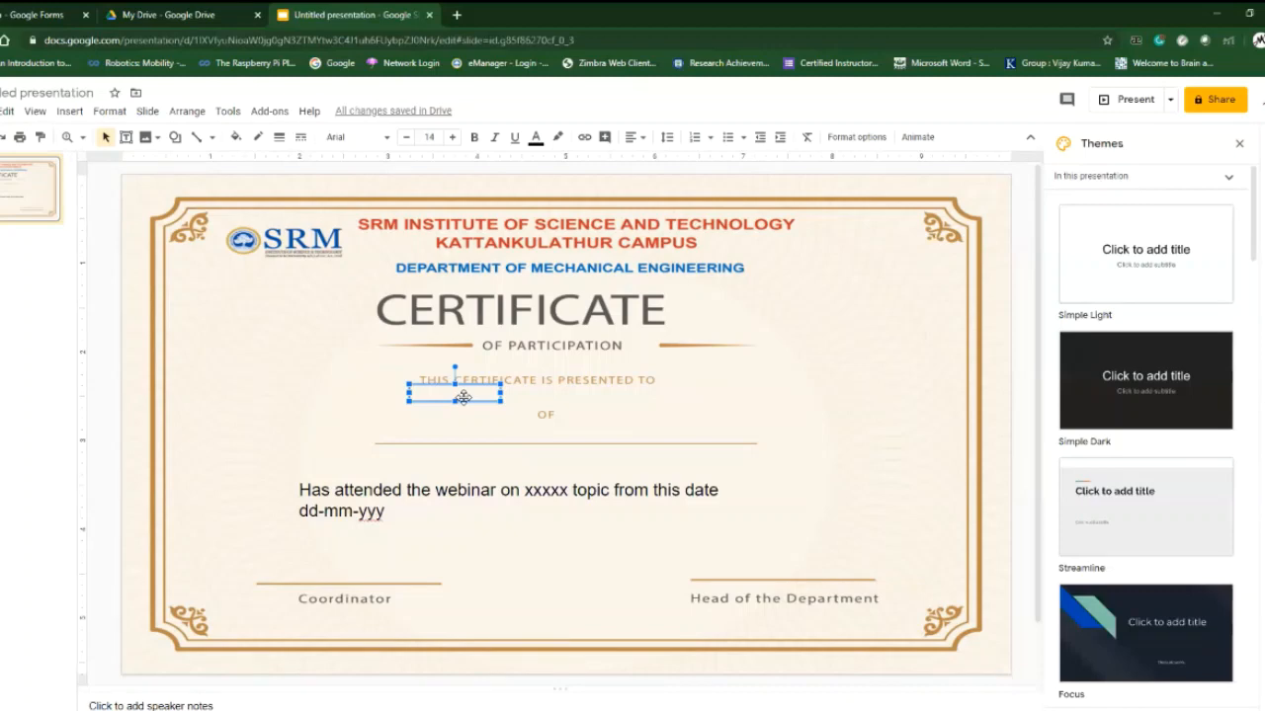
- Enter the placeholder "{{first name}}" in the small text box
left_click(444, 395)
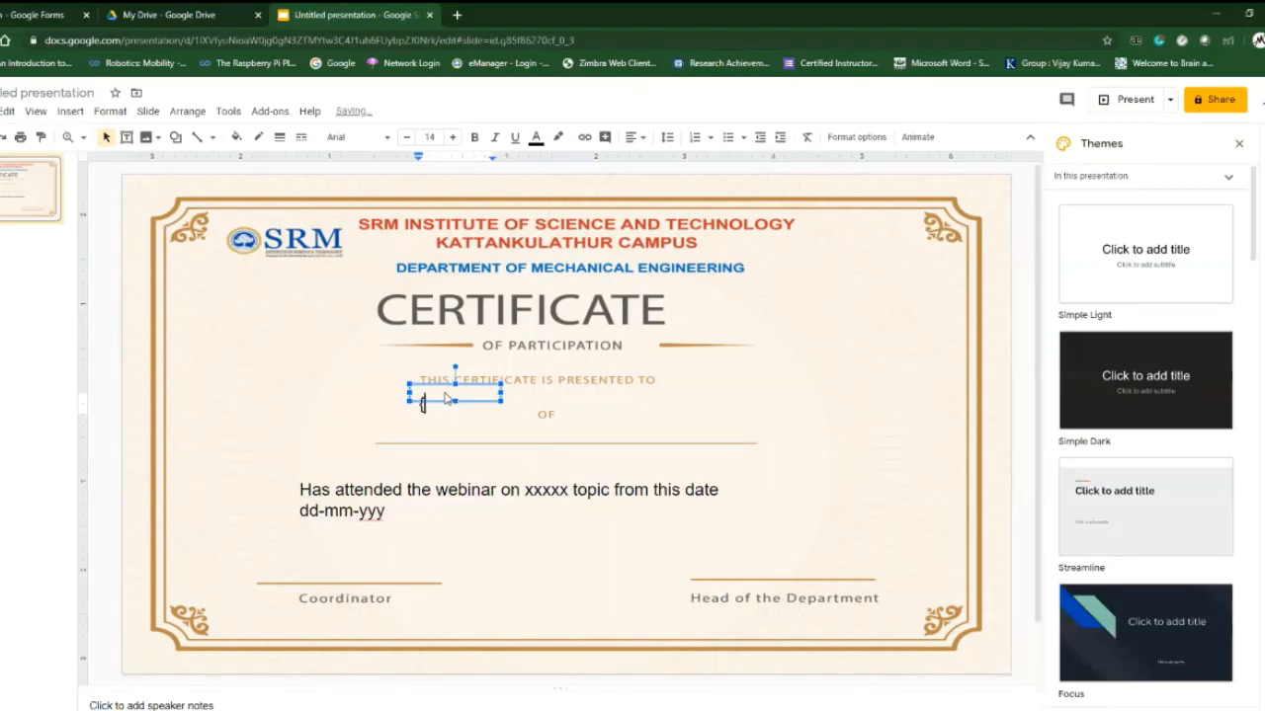
type("{")
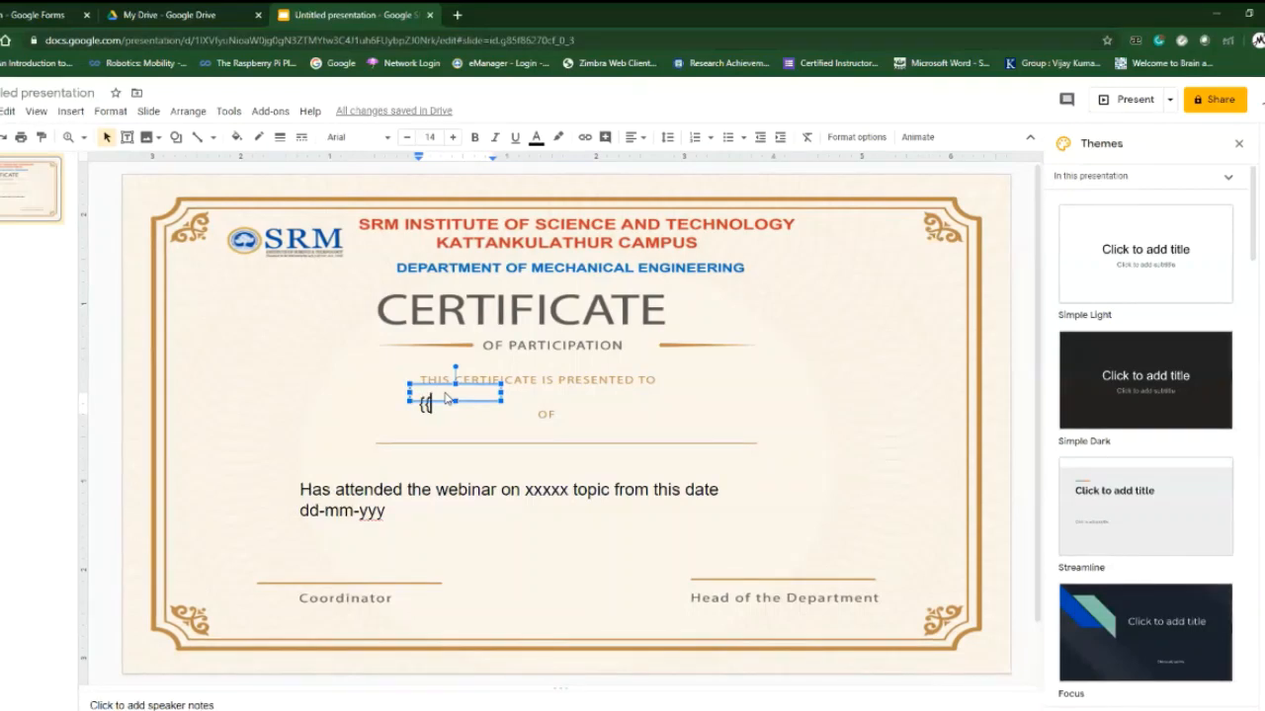
type("{irst")
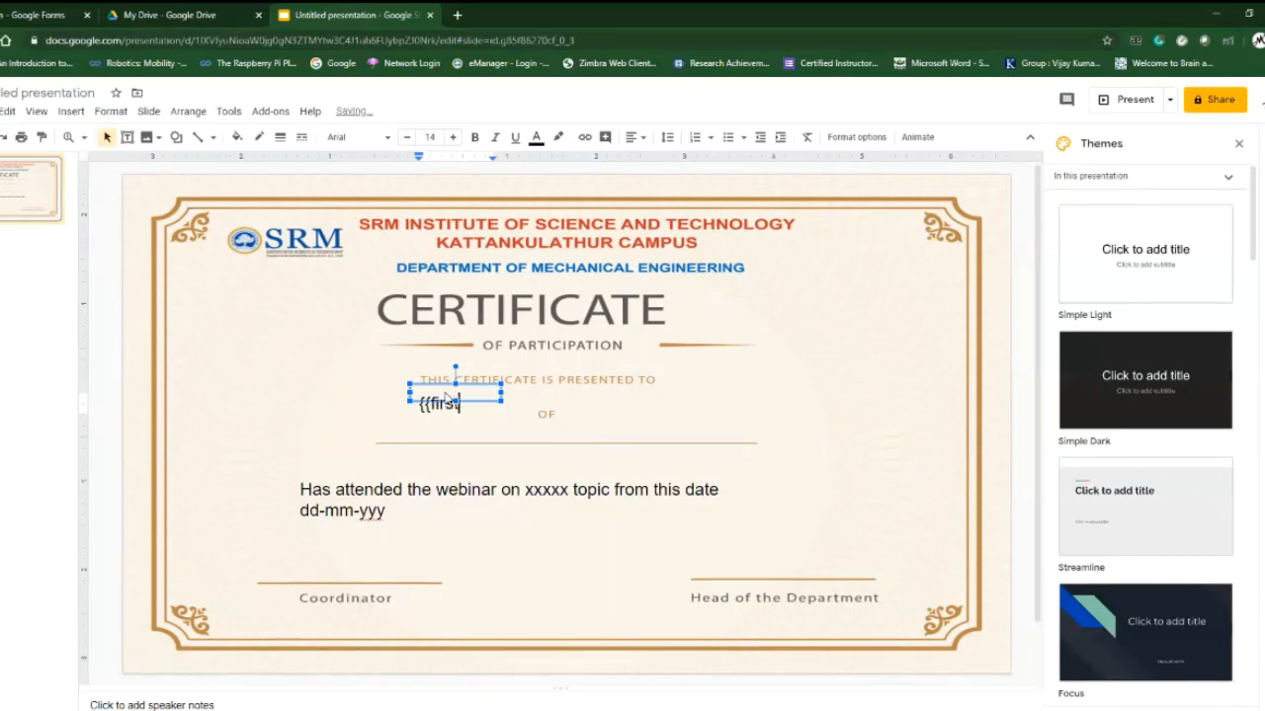
type(" name")
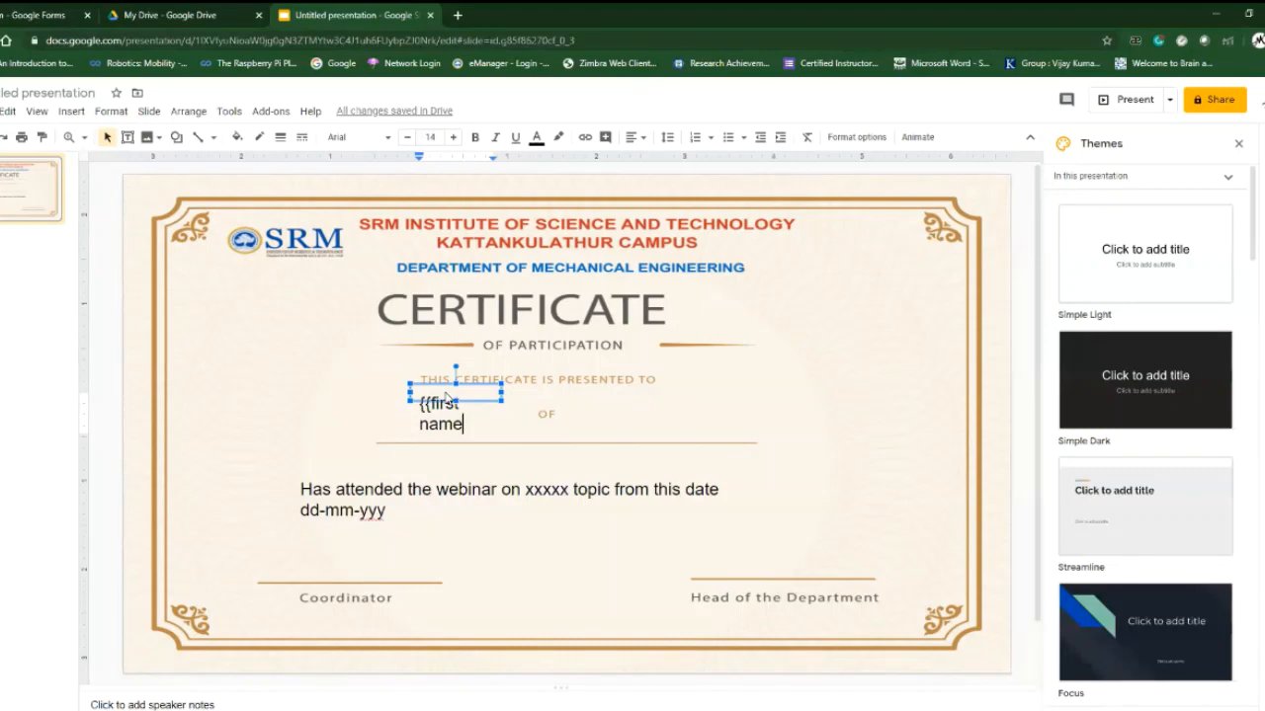
type("}}")
key("BackSpace")
key("BackSpace")
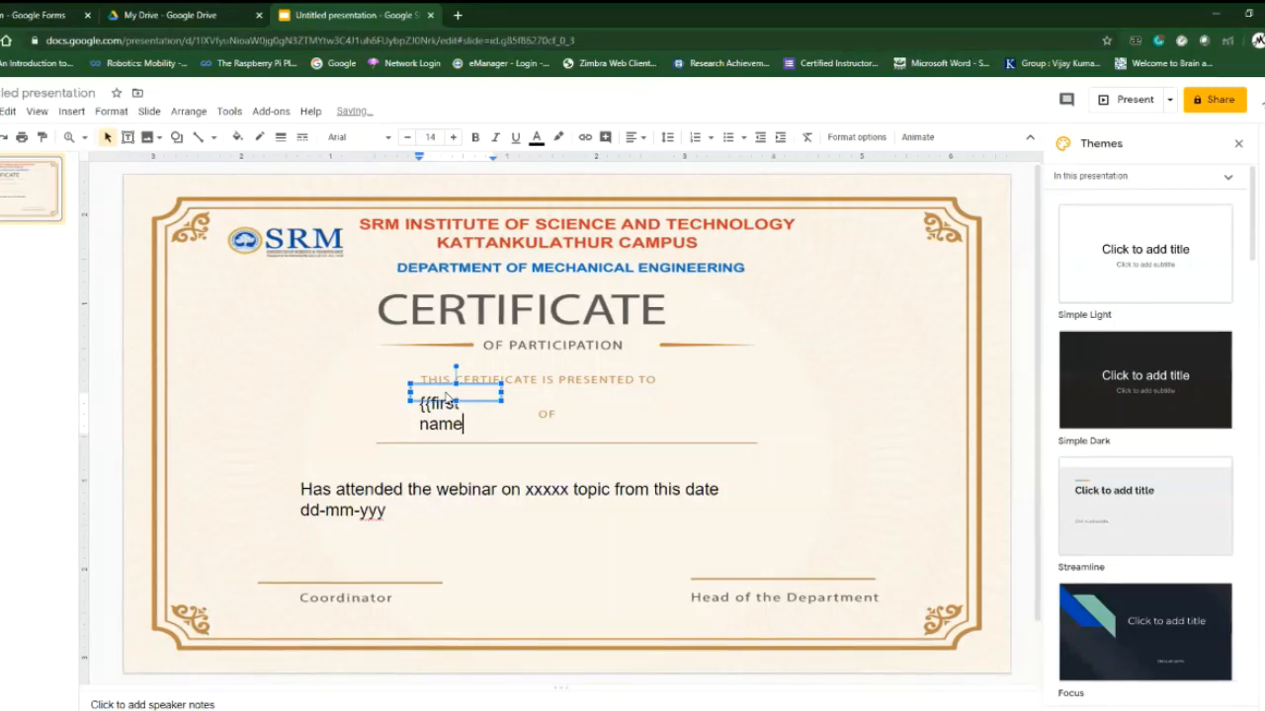
type("}}")
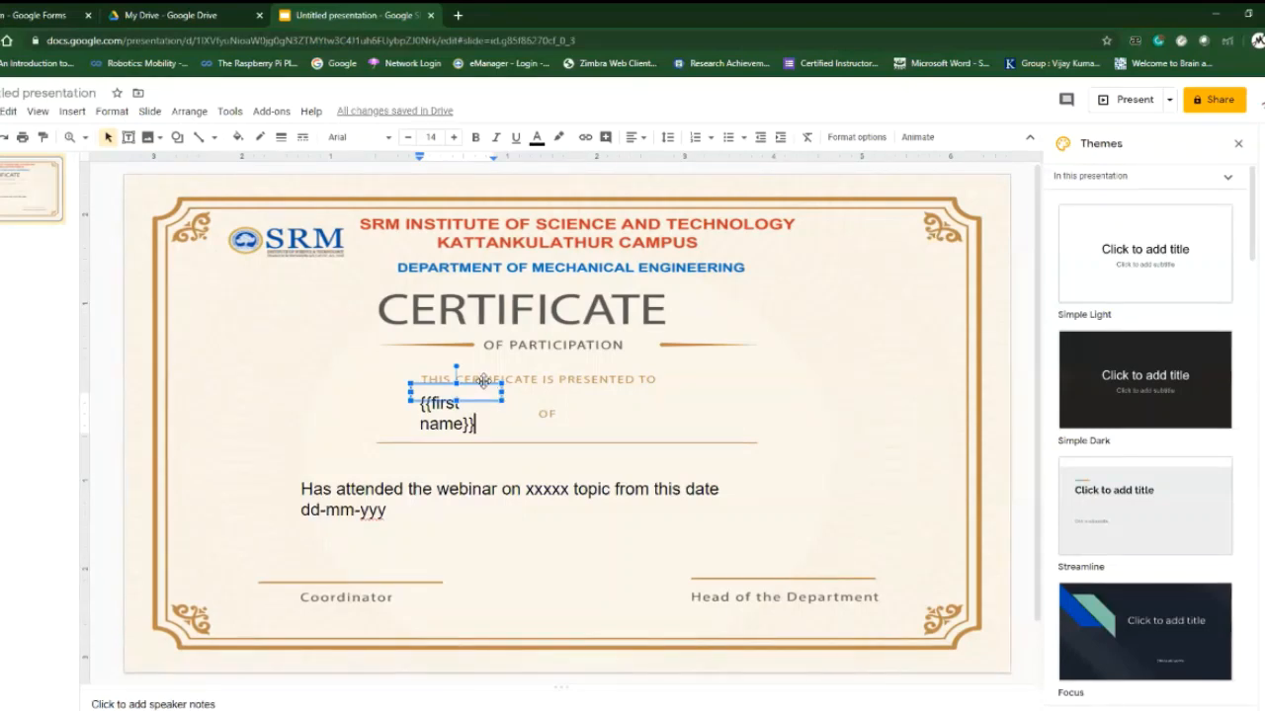
- Nudge the placeholder box up slightly, then duplicate it and place the copy beside the original
left_click_drag(483, 381, 483, 374)
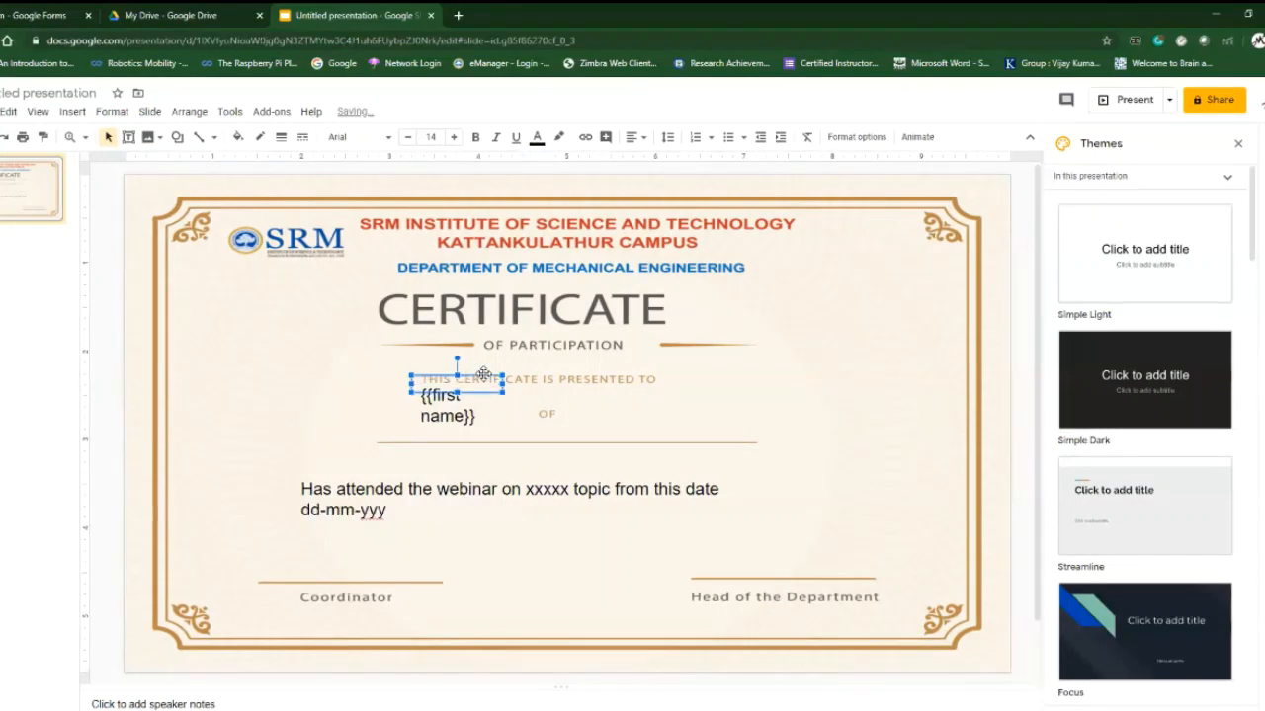
left_click(457, 413)
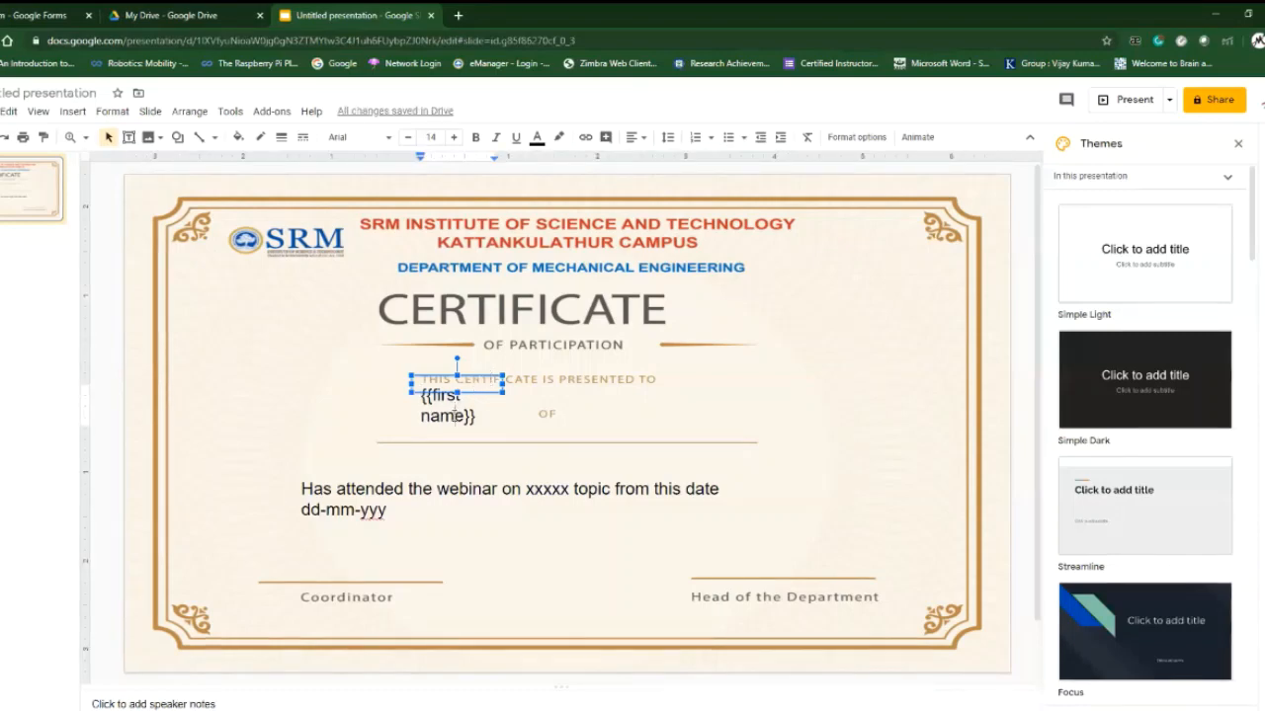
left_click(432, 373)
key("ctrl+d")
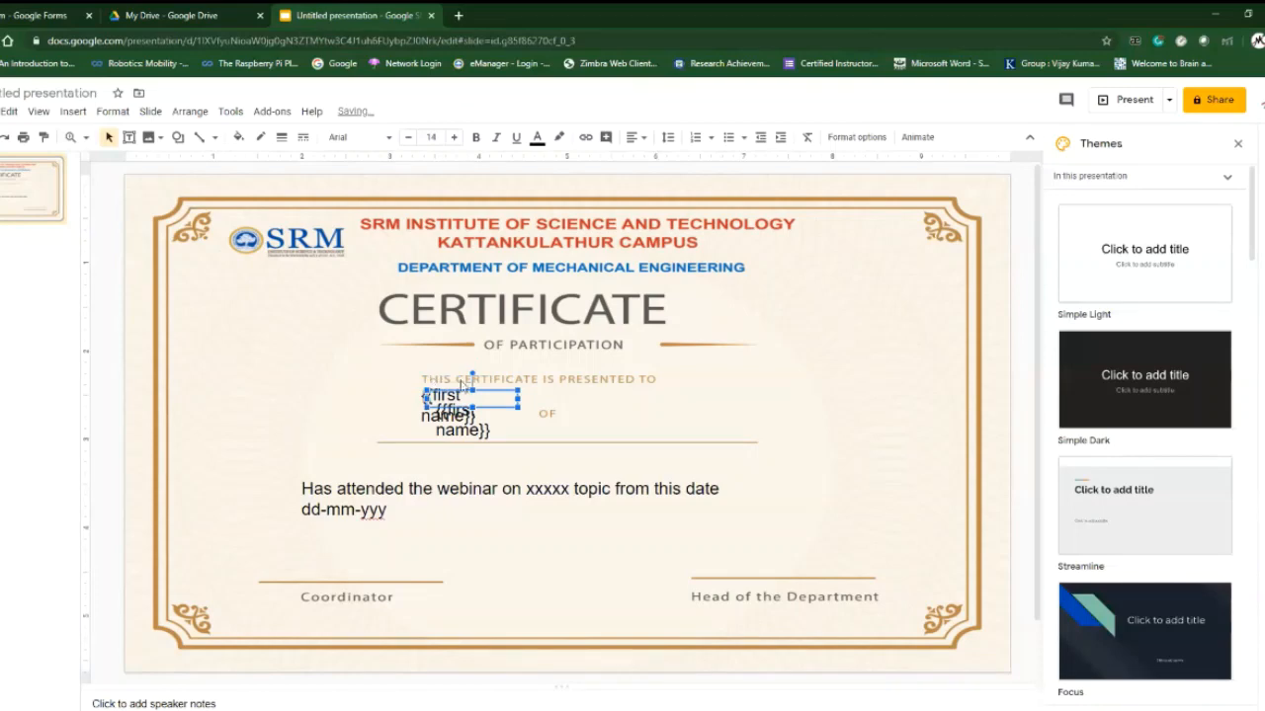
left_click_drag(461, 390, 528, 384)
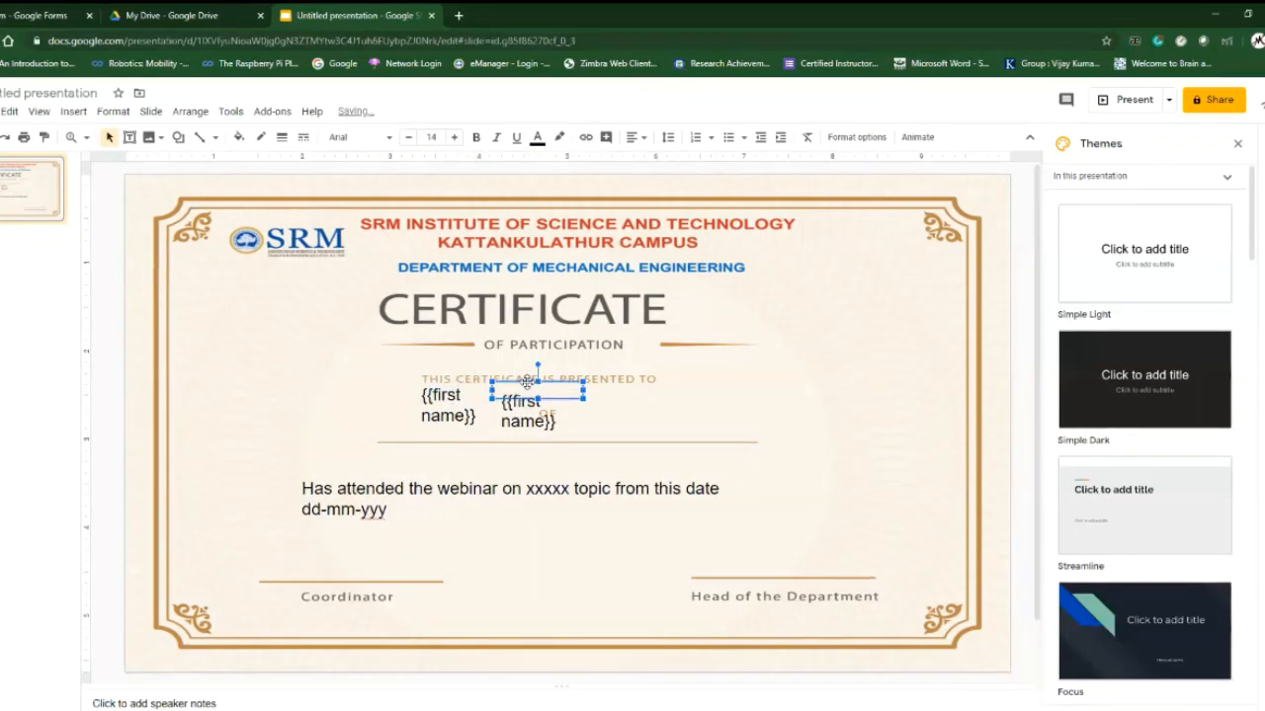
- Widen both placeholder boxes so each "{{first name}}" fits on one line, keeping them side by side at the same height
left_click(440, 415)
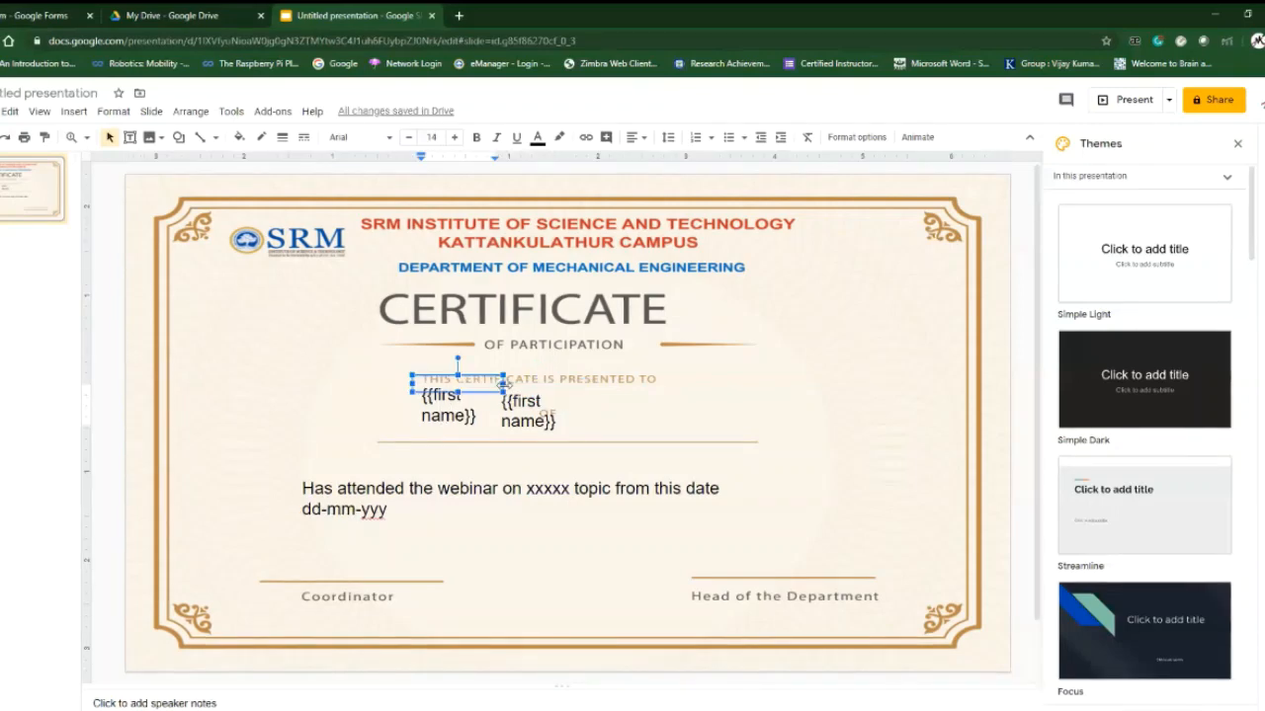
left_click_drag(503, 385, 658, 405)
left_click(539, 410)
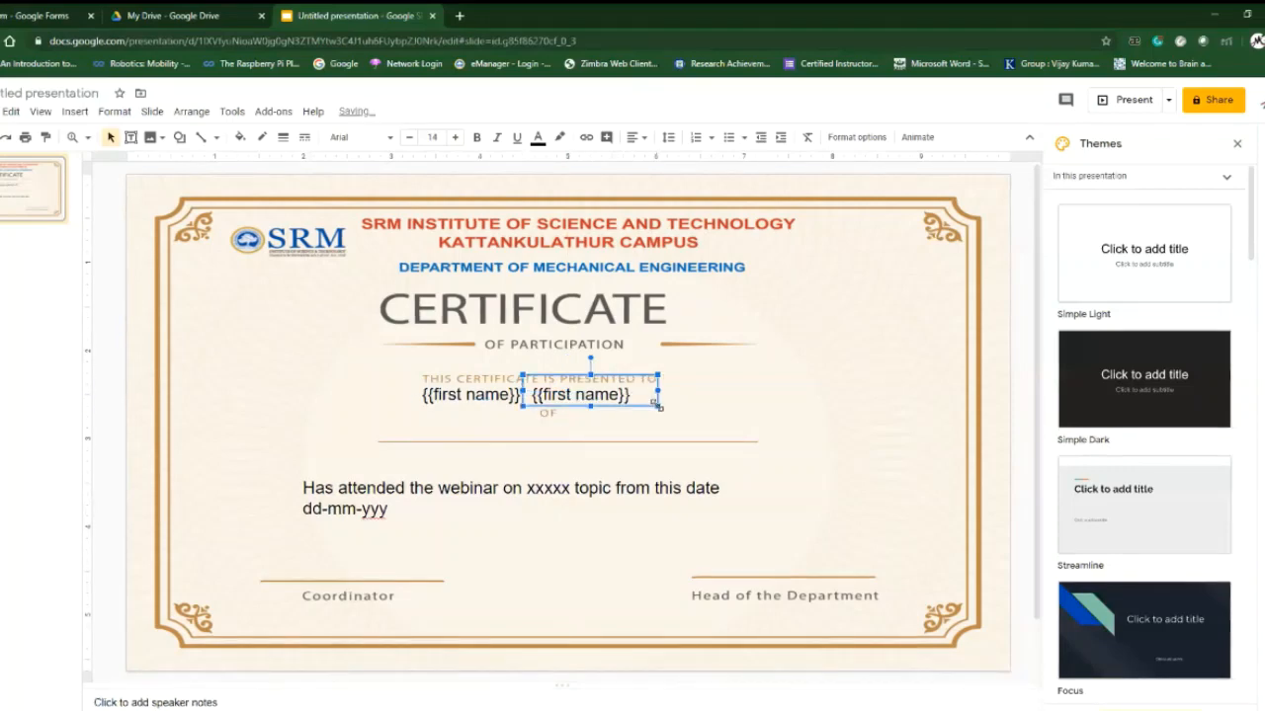
- Change the second name placeholder to "{{other identifier}}" and widen its box so the text fits on one line
left_click(577, 395)
key("Delete")
key("Delete")
key("Delete")
key("Delete")
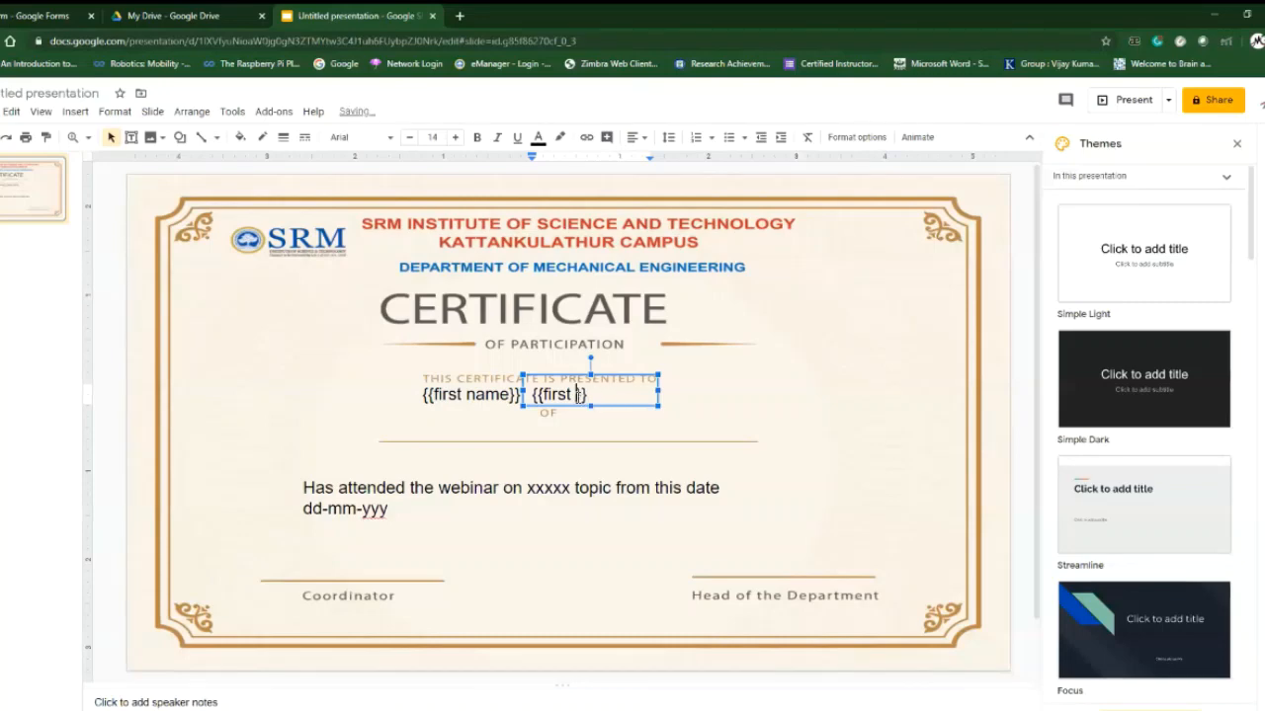
key("BackSpace")
key("BackSpace")
key("BackSpace")
key("BackSpace")
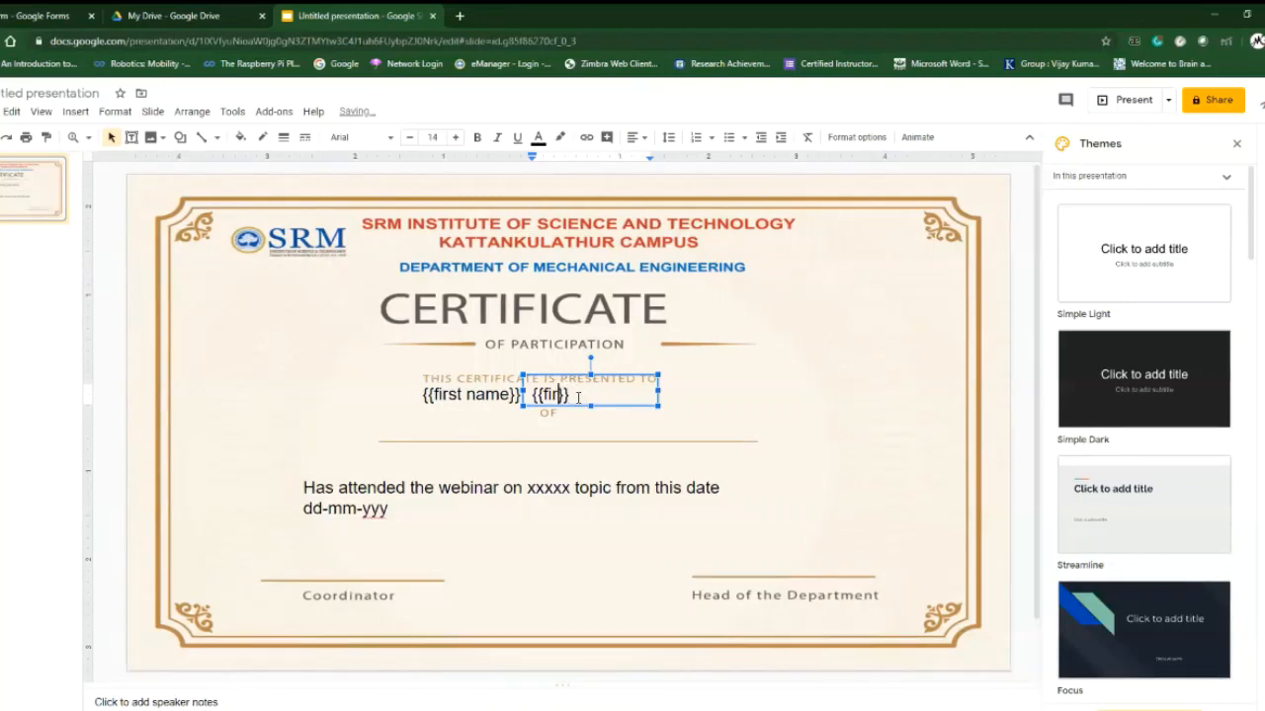
key("BackSpace")
key("BackSpace")
type("other ")
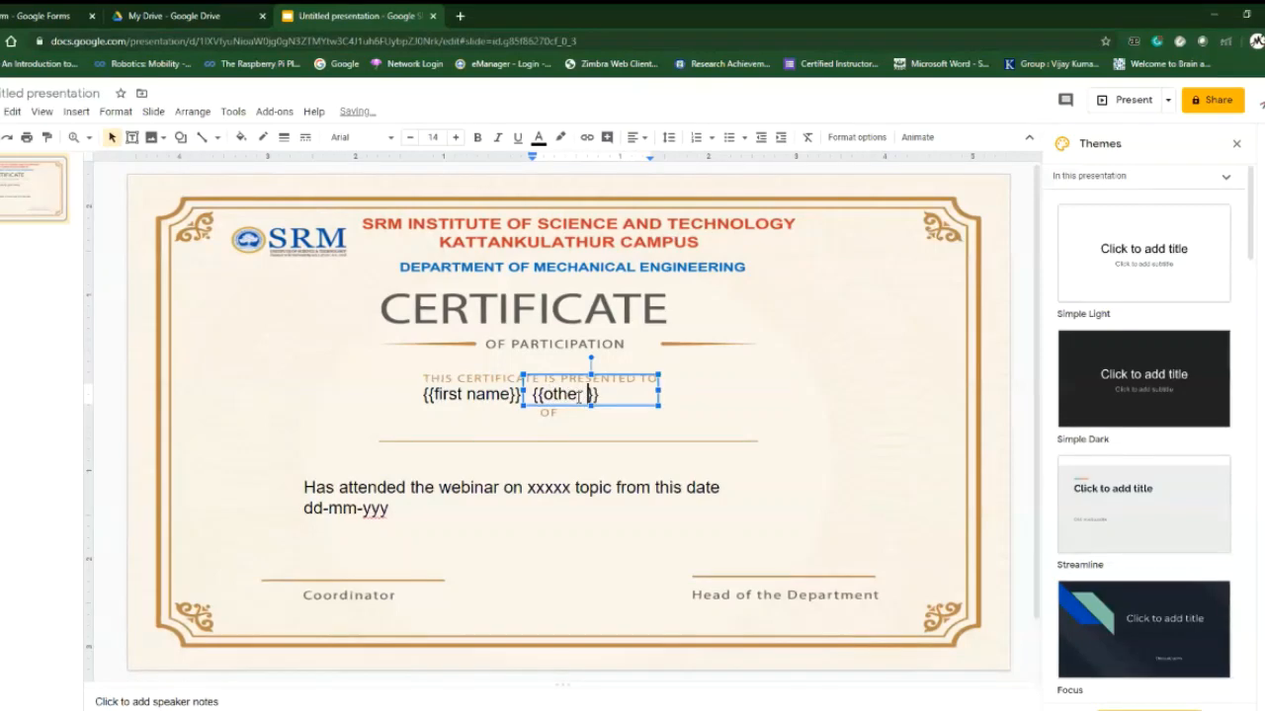
type("identifier")
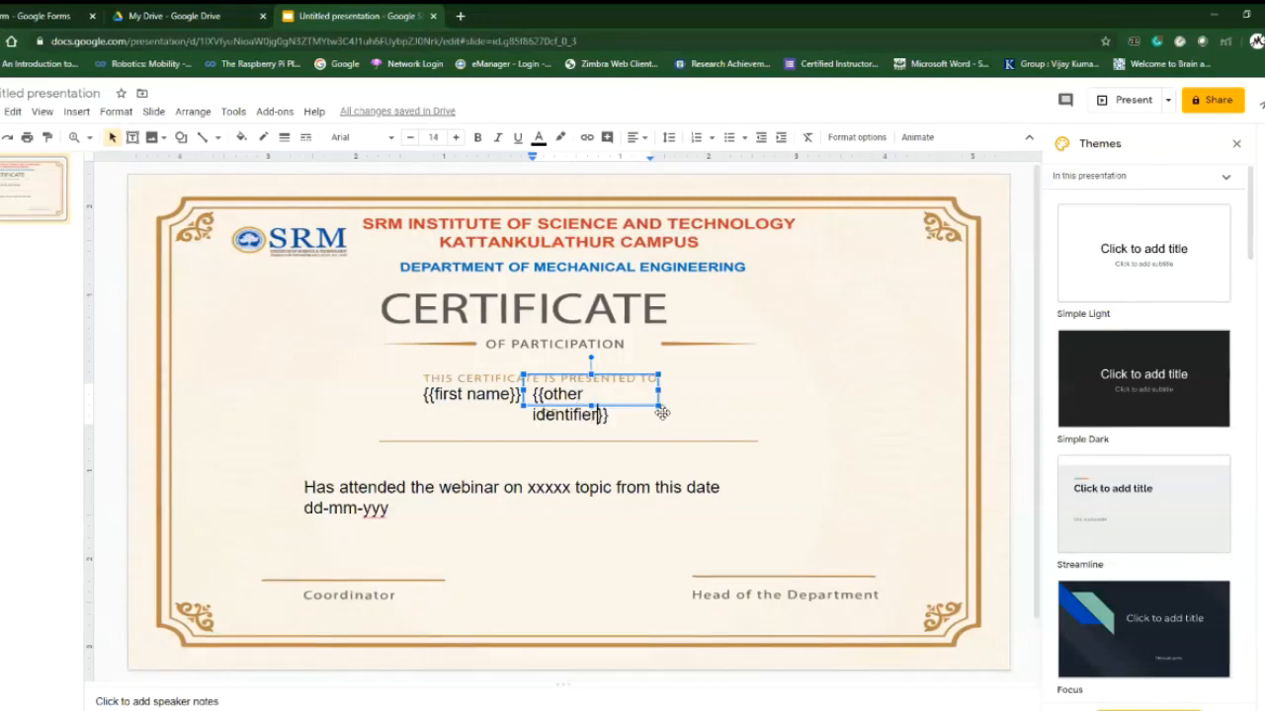
left_click_drag(659, 405, 680, 408)
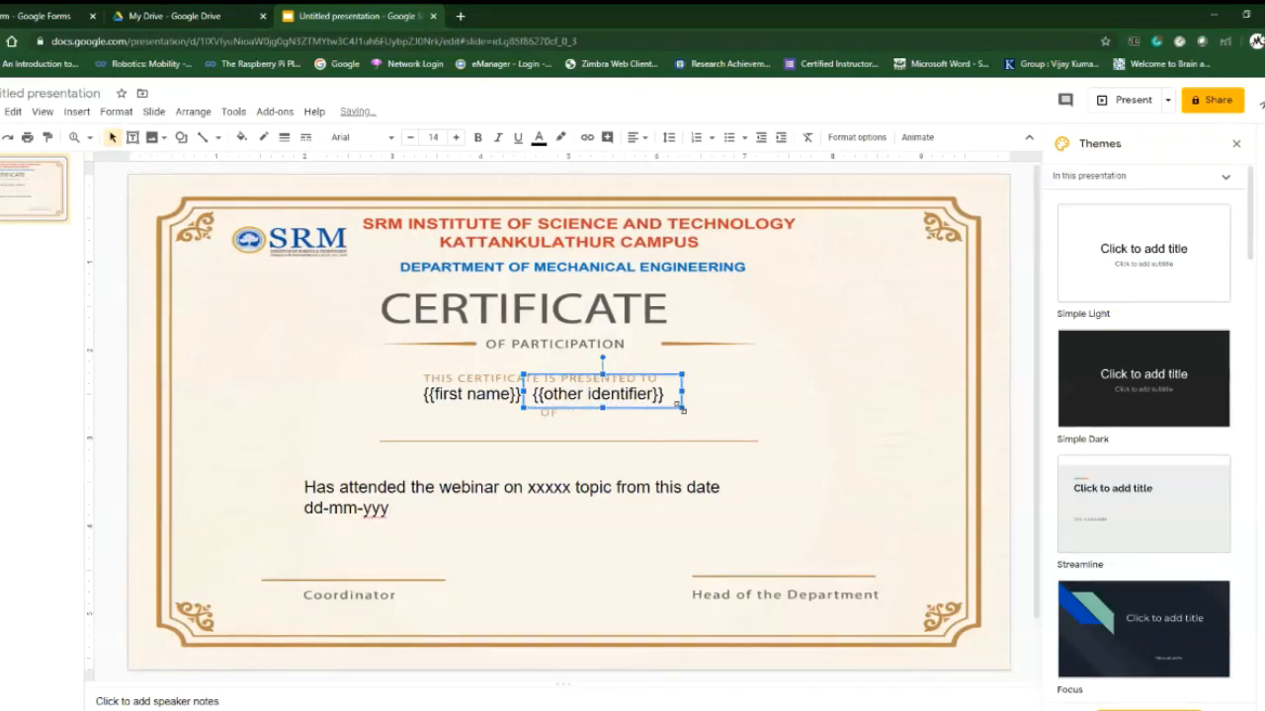
left_click(563, 431)
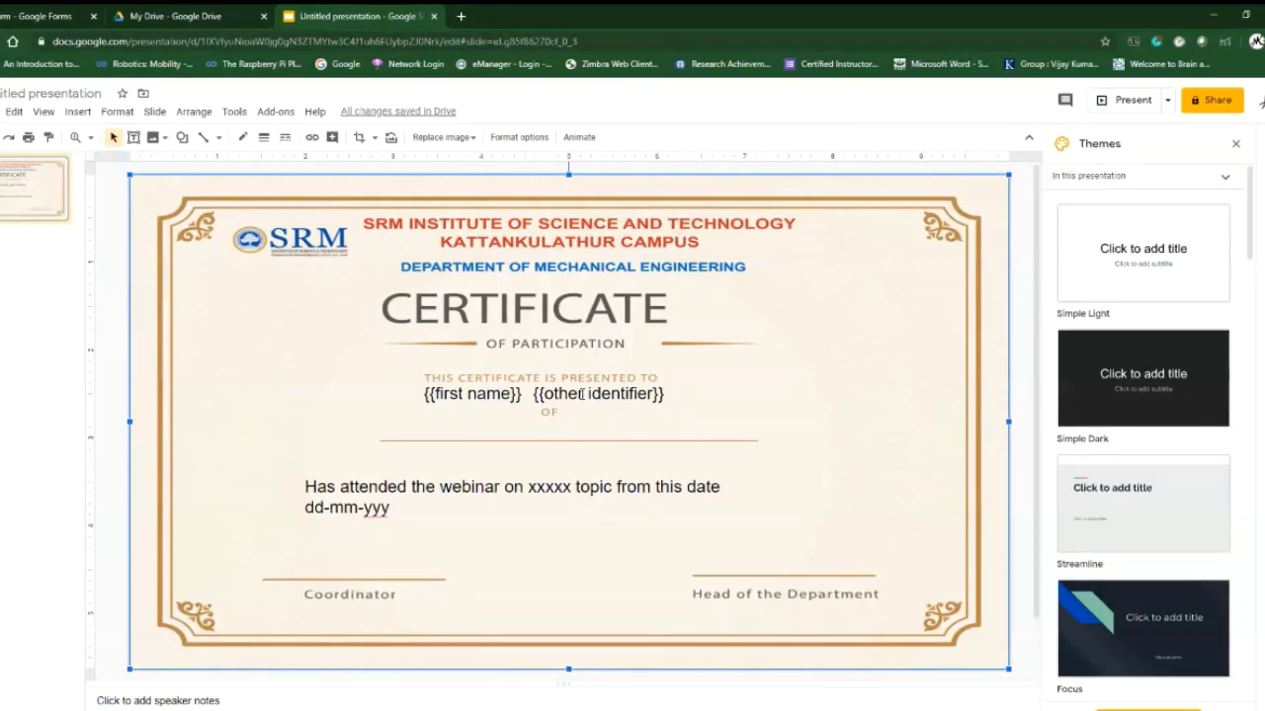
- Duplicate the "{{other identifier}}" box below "OF", change the copy to "{{other identifier2}}", and widen it to fit one line
left_click(571, 393)
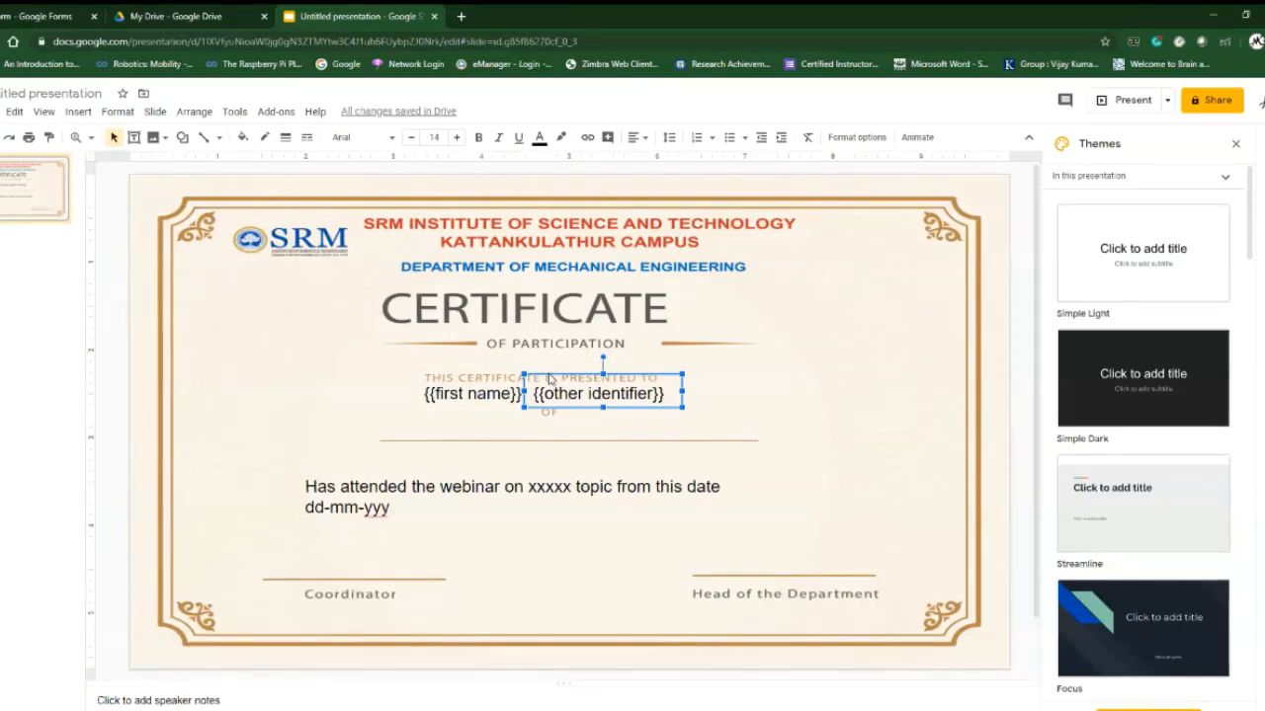
key("ctrl+d")
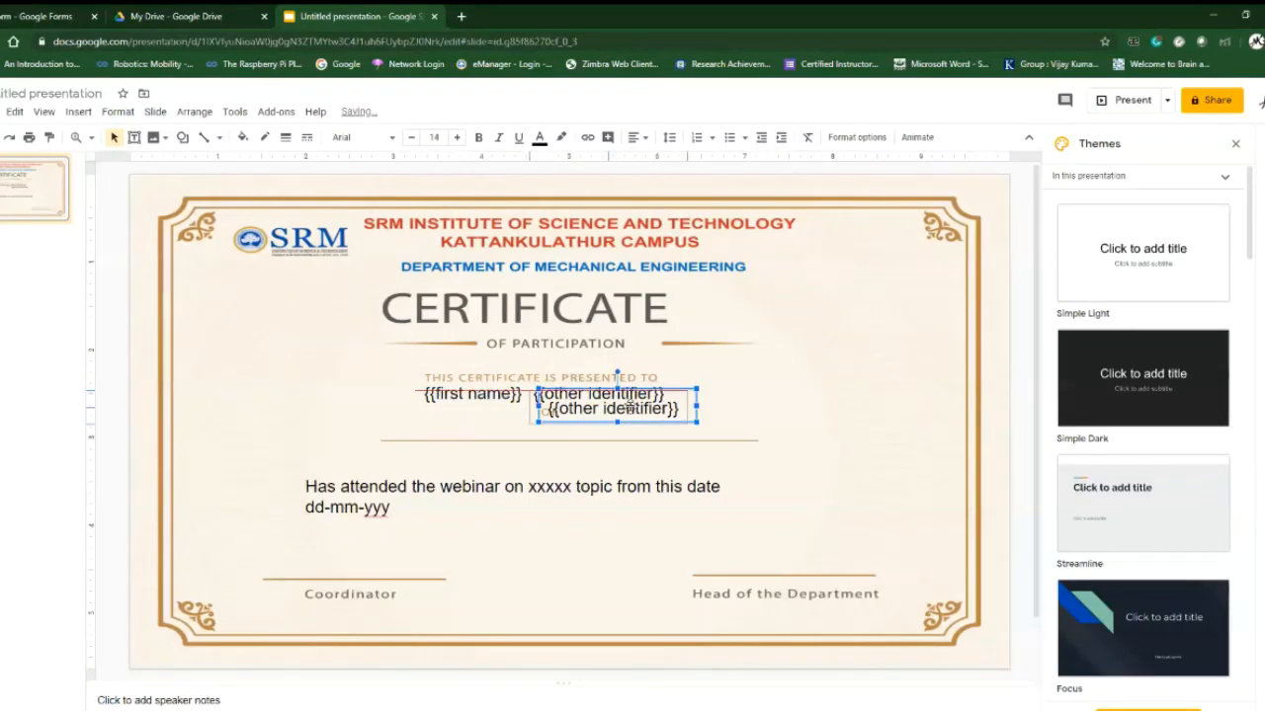
left_click_drag(669, 385, 593, 410)
left_click(586, 426)
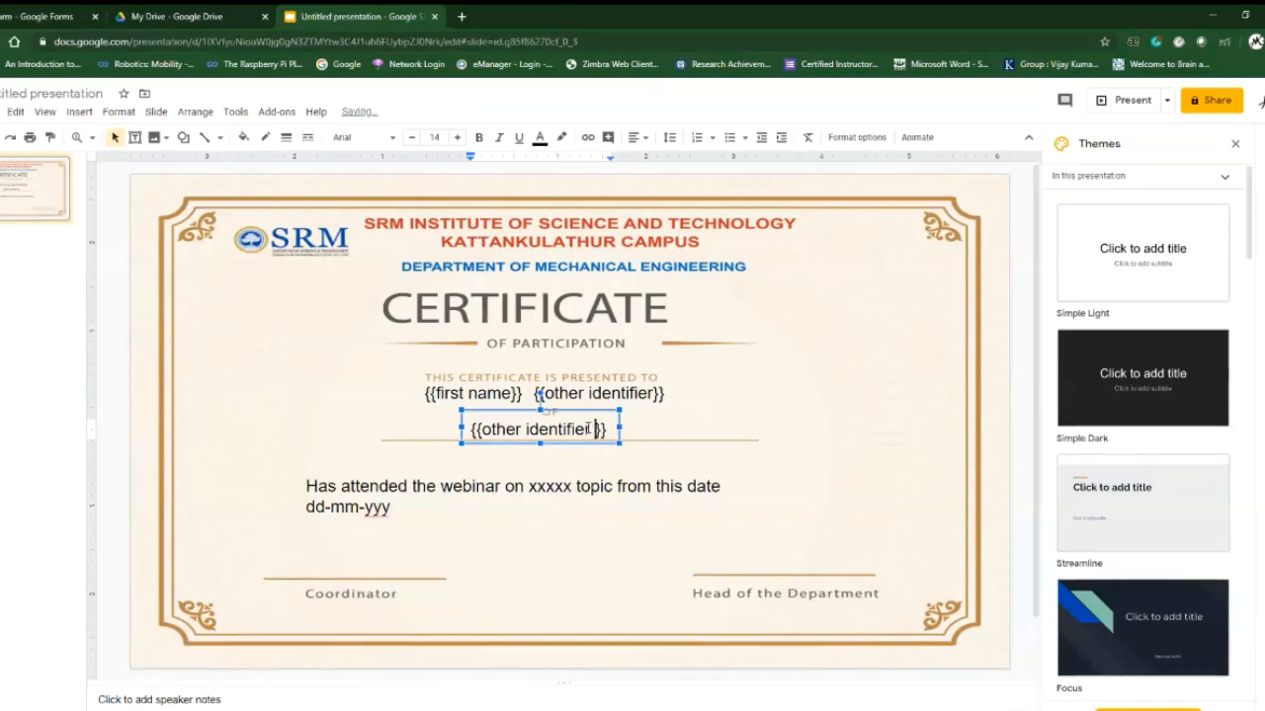
key("BackSpace")
type("2")
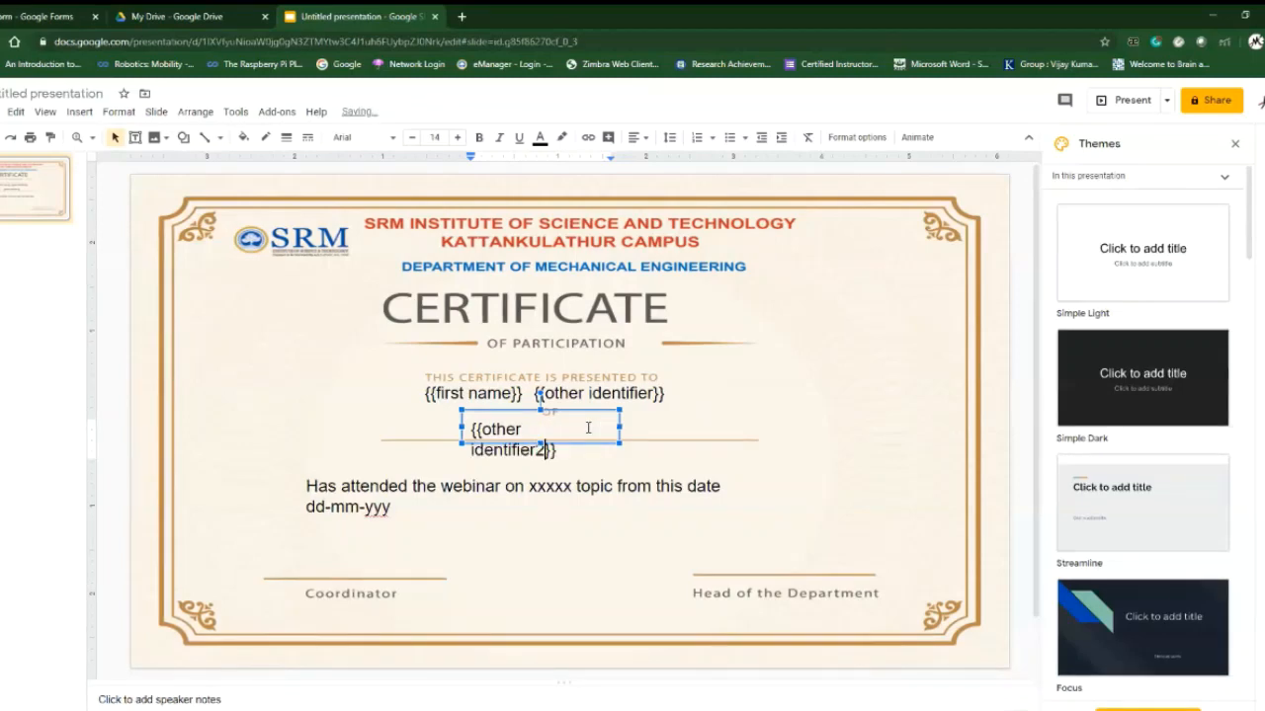
left_click_drag(619, 443, 644, 441)
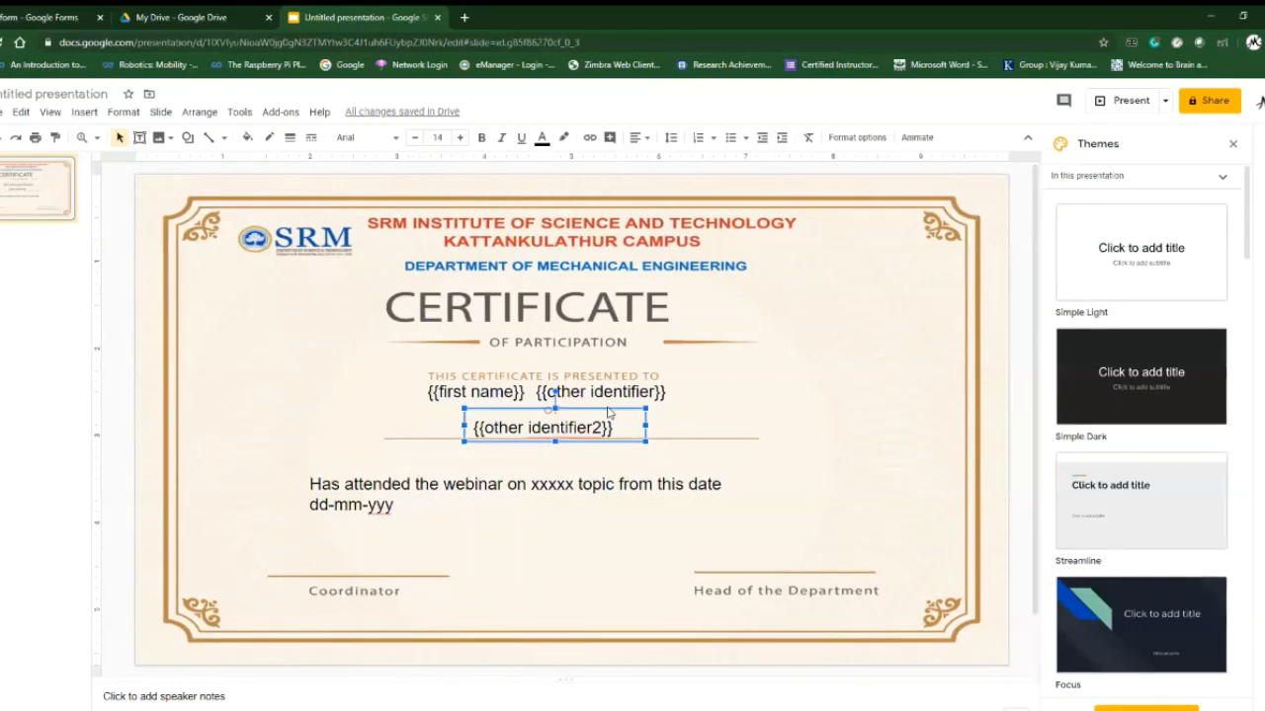
- Duplicate the "{{other identifier2}}" box and place the copy beside the "DEPARTMENT OF MECHANICAL ENGINEERING" heading, near the certificate's upper-right corner
key("ctrl+d")
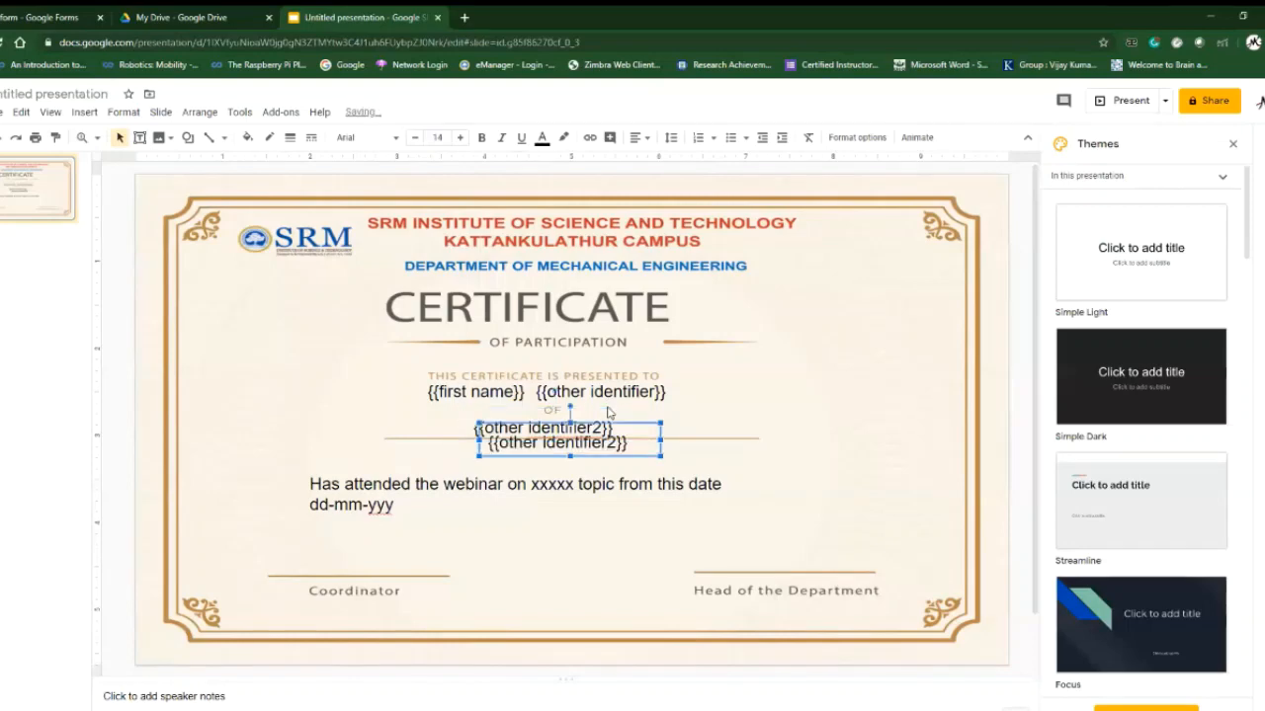
left_click_drag(630, 422, 913, 241)
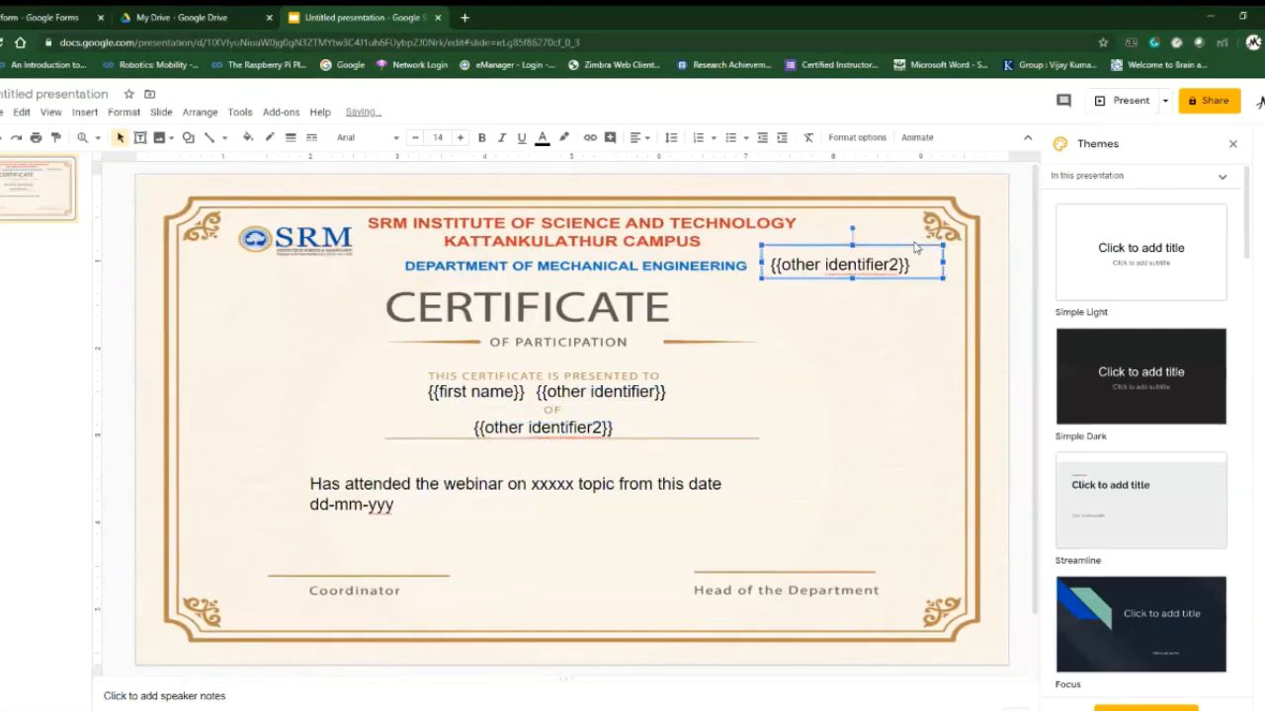
left_click(913, 241)
scroll(912, 241, "down", 1)
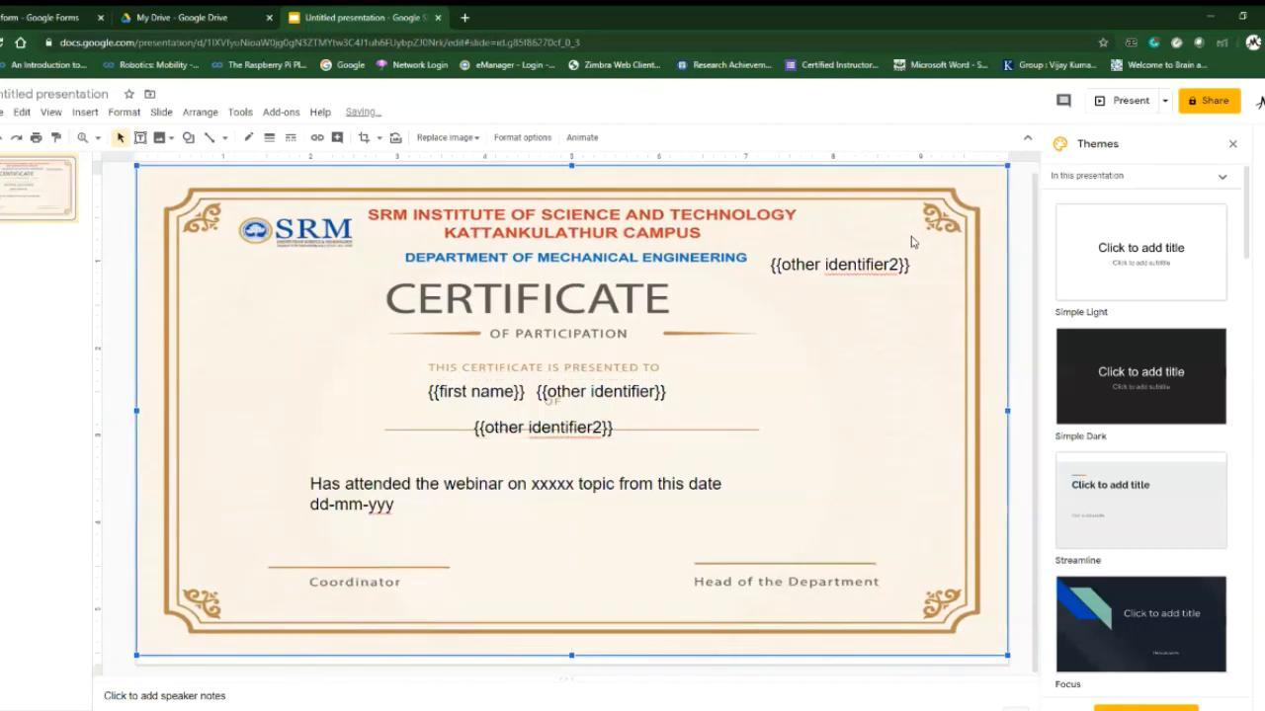
scroll(911, 241, "up", 1)
- Change the placeholder beside the department heading to "{{Certificate ID}}"
left_click(862, 263)
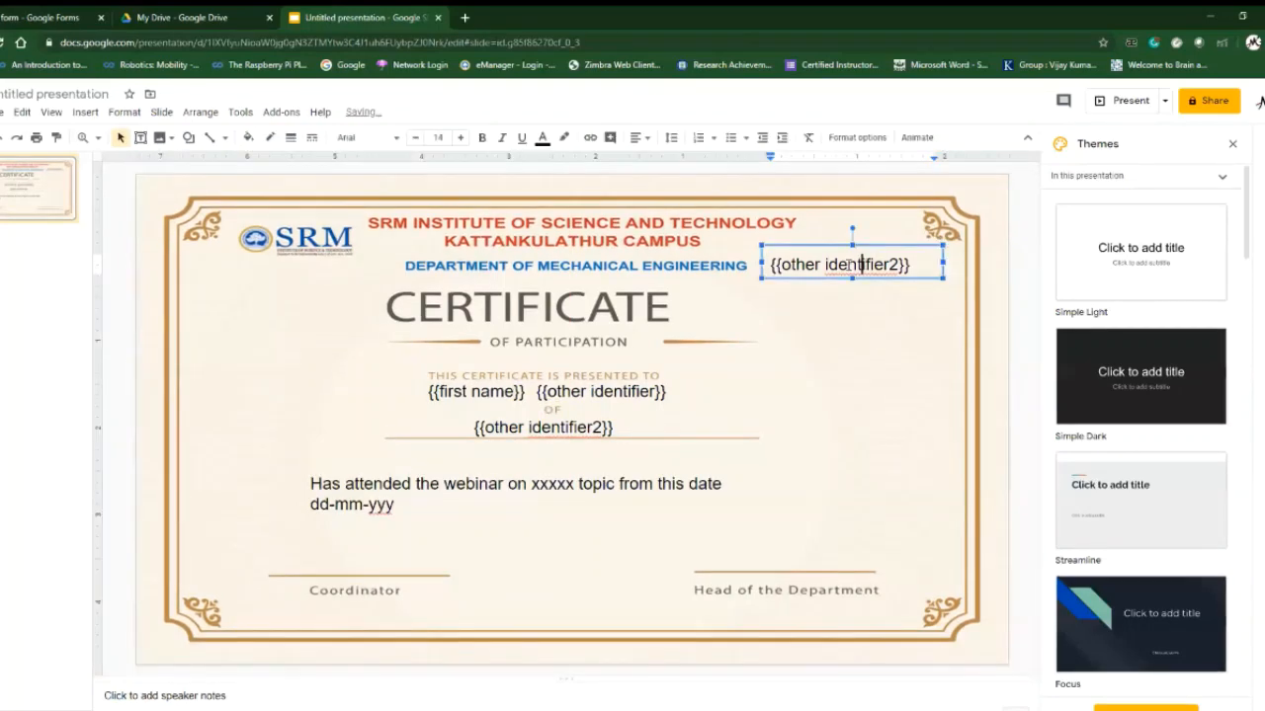
left_click_drag(782, 265, 897, 265)
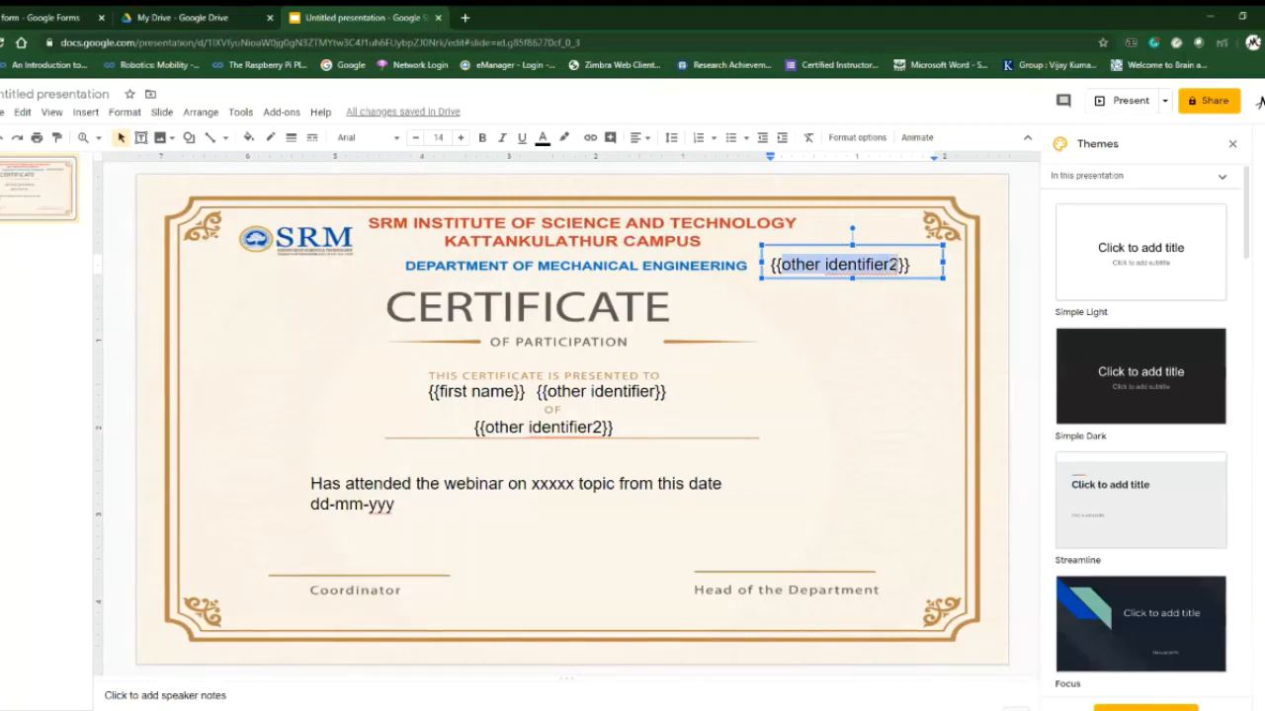
type("Certifica")
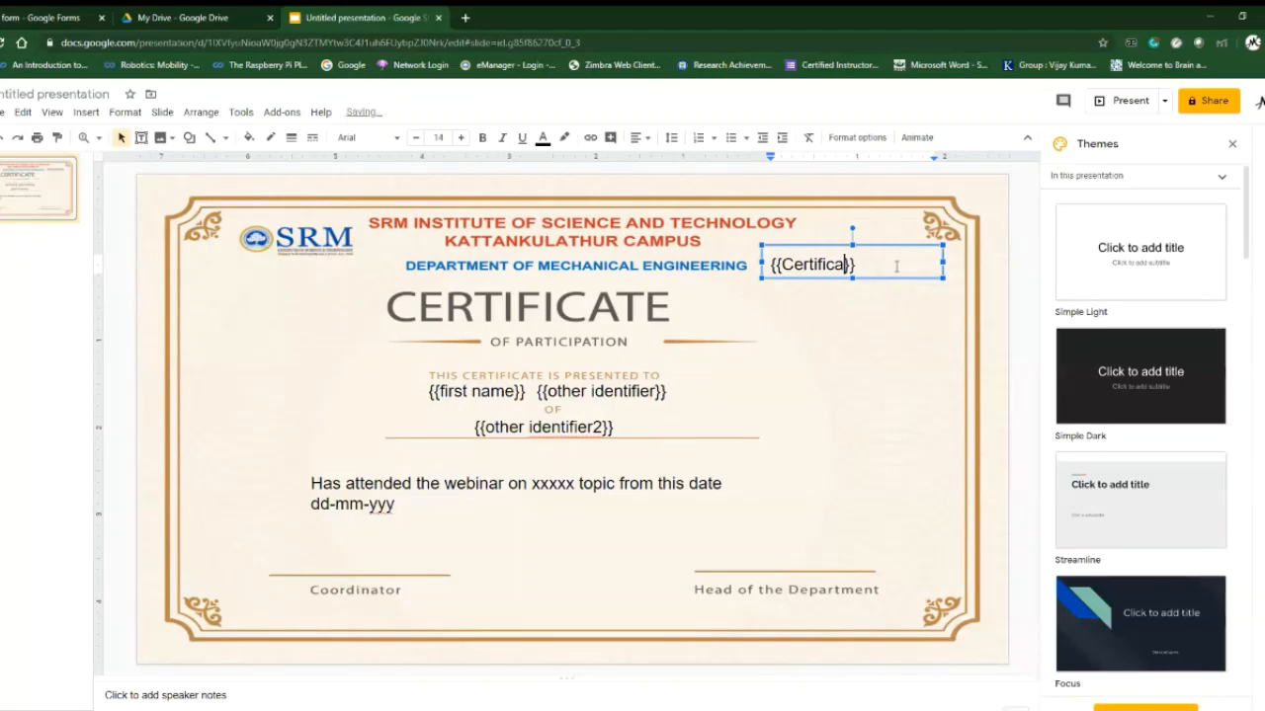
type("te ID")
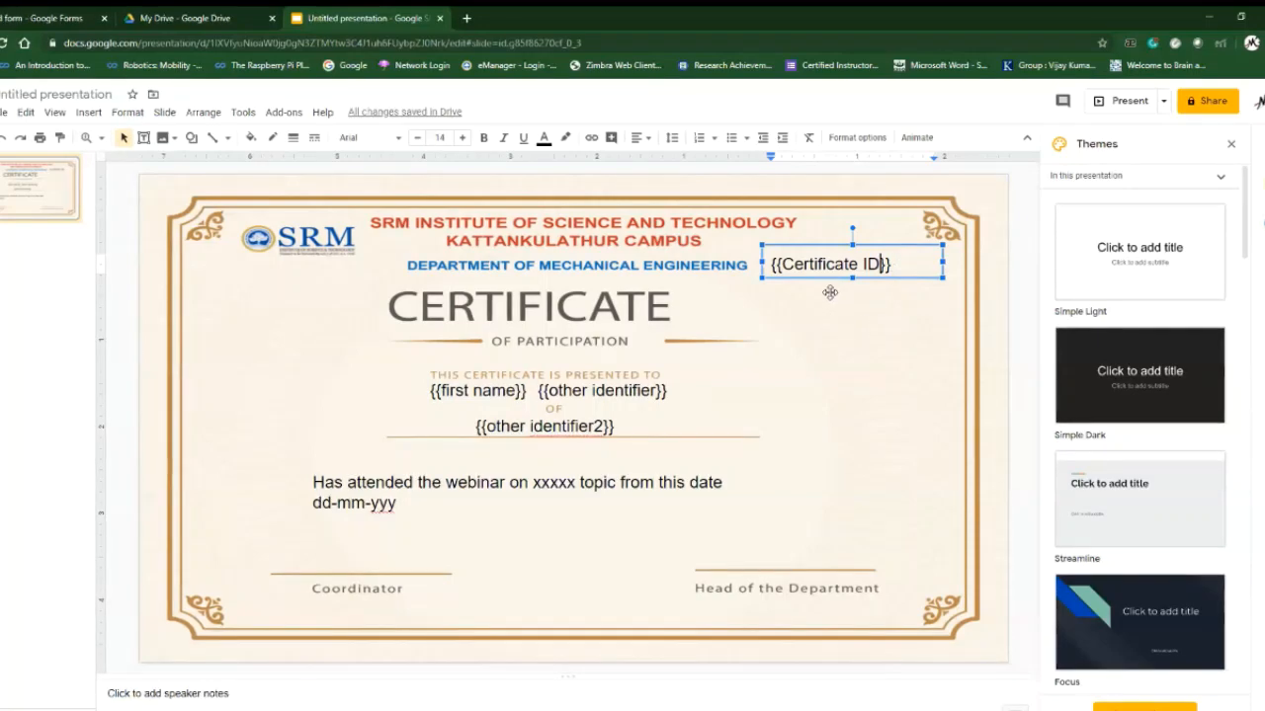
left_click(825, 327)
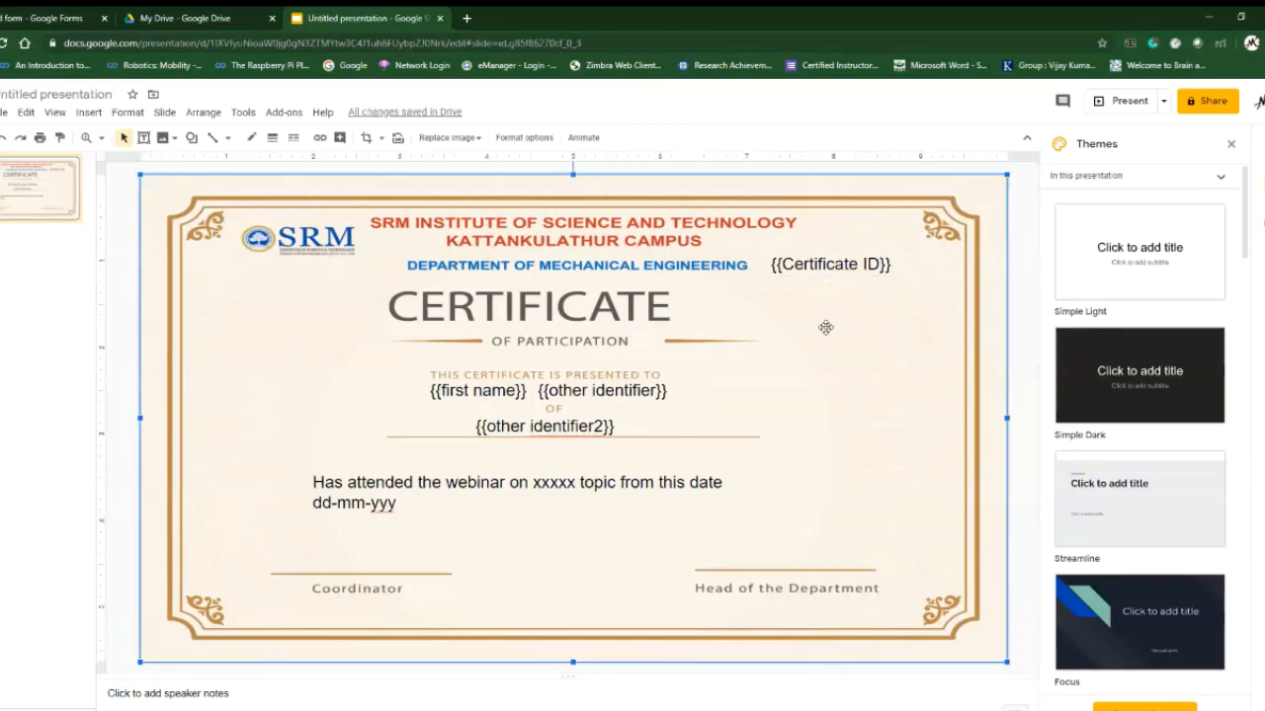
left_click(824, 269)
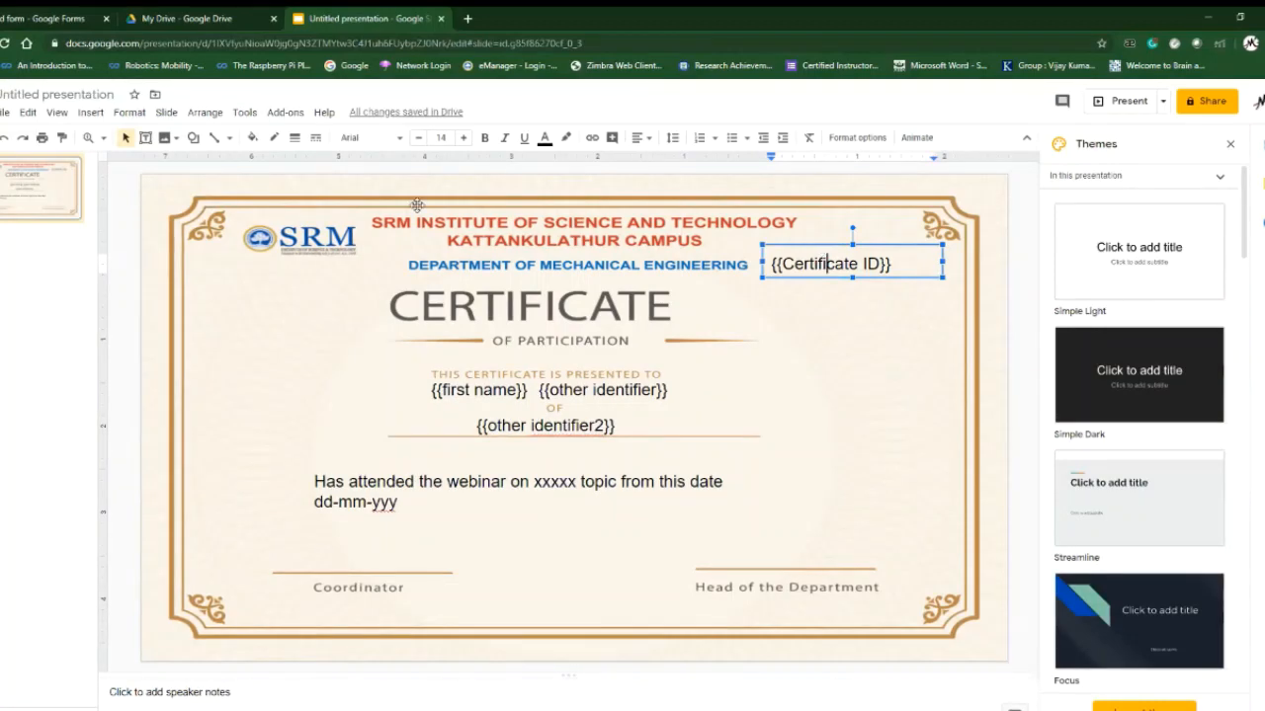
- Rename the presentation as TEMPLATES
left_click(6, 113)
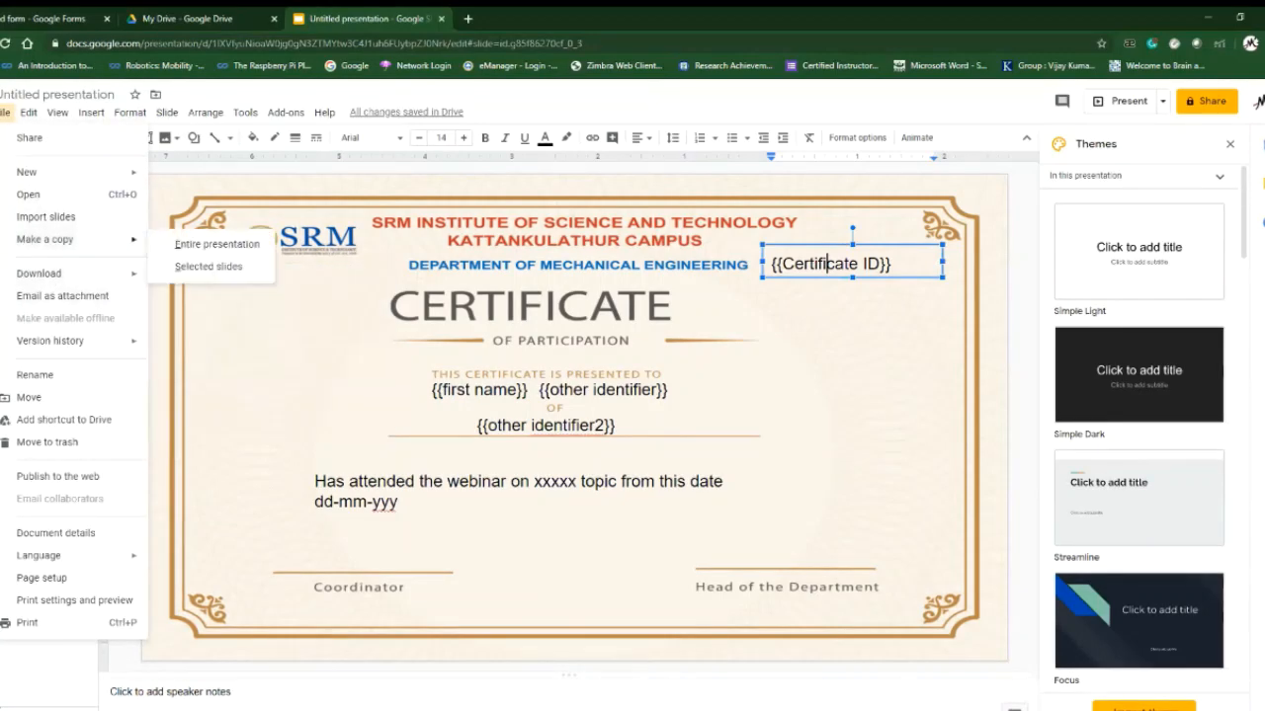
left_click(2, 252)
left_click(44, 94)
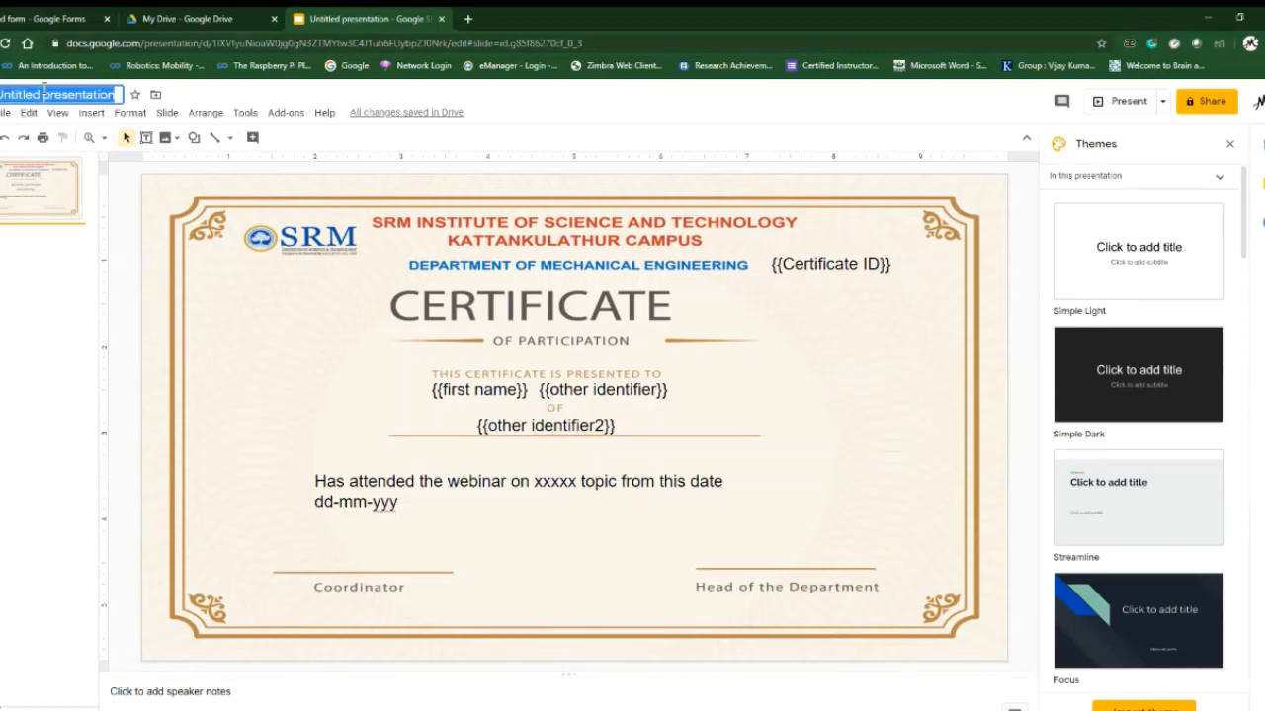
type("E")
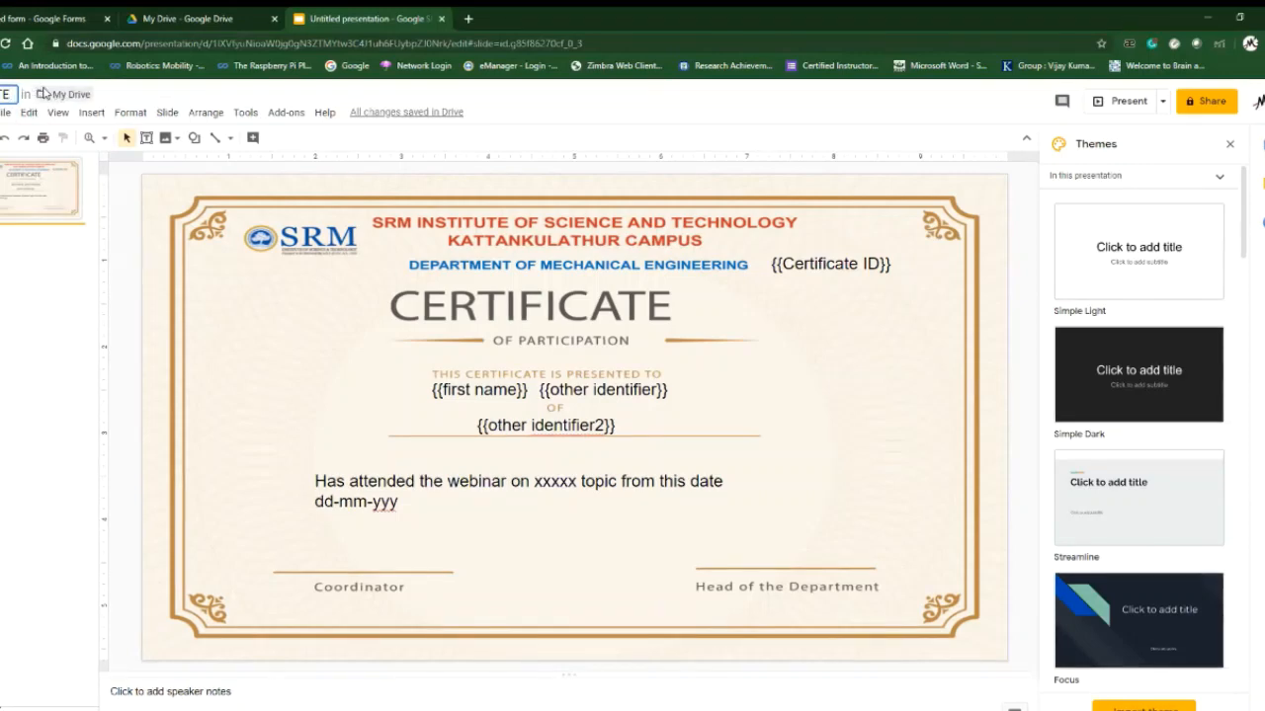
type("MPLATES")
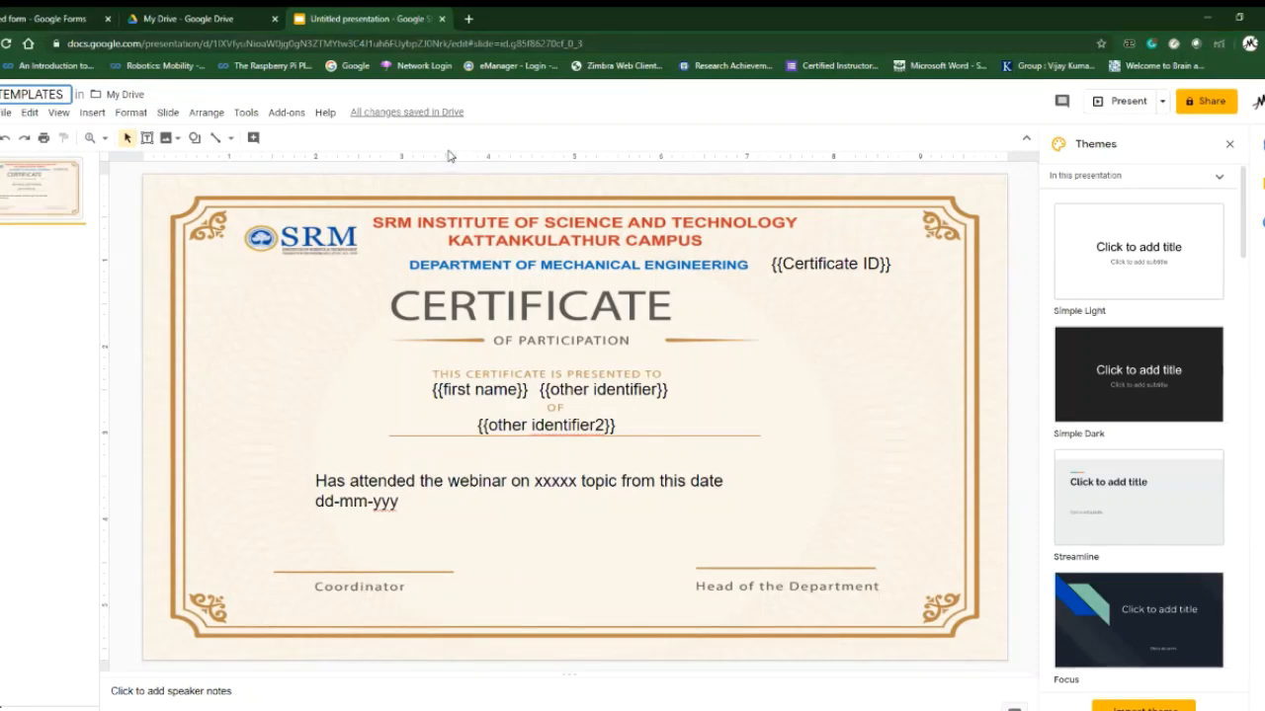
- Switch to the Google Forms form, select the "Template for certification" file as the custom Certify'em certificate, and save the changes
left_click(224, 20)
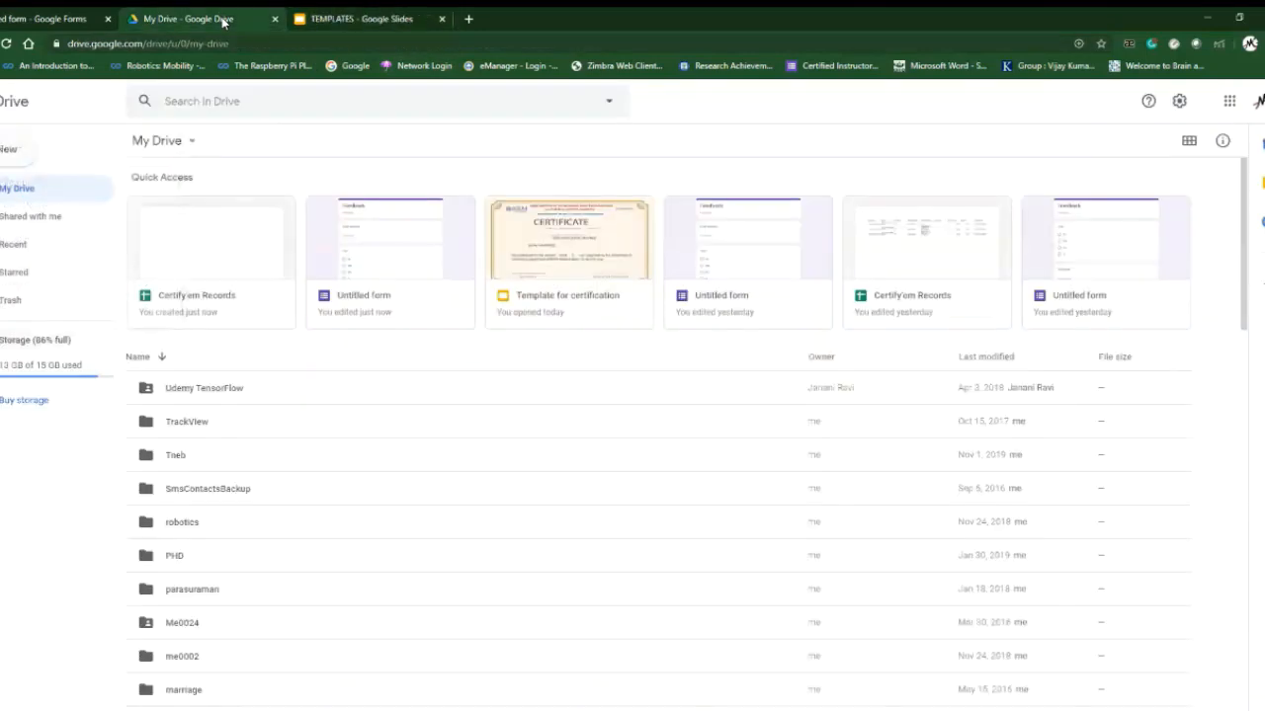
left_click(59, 20)
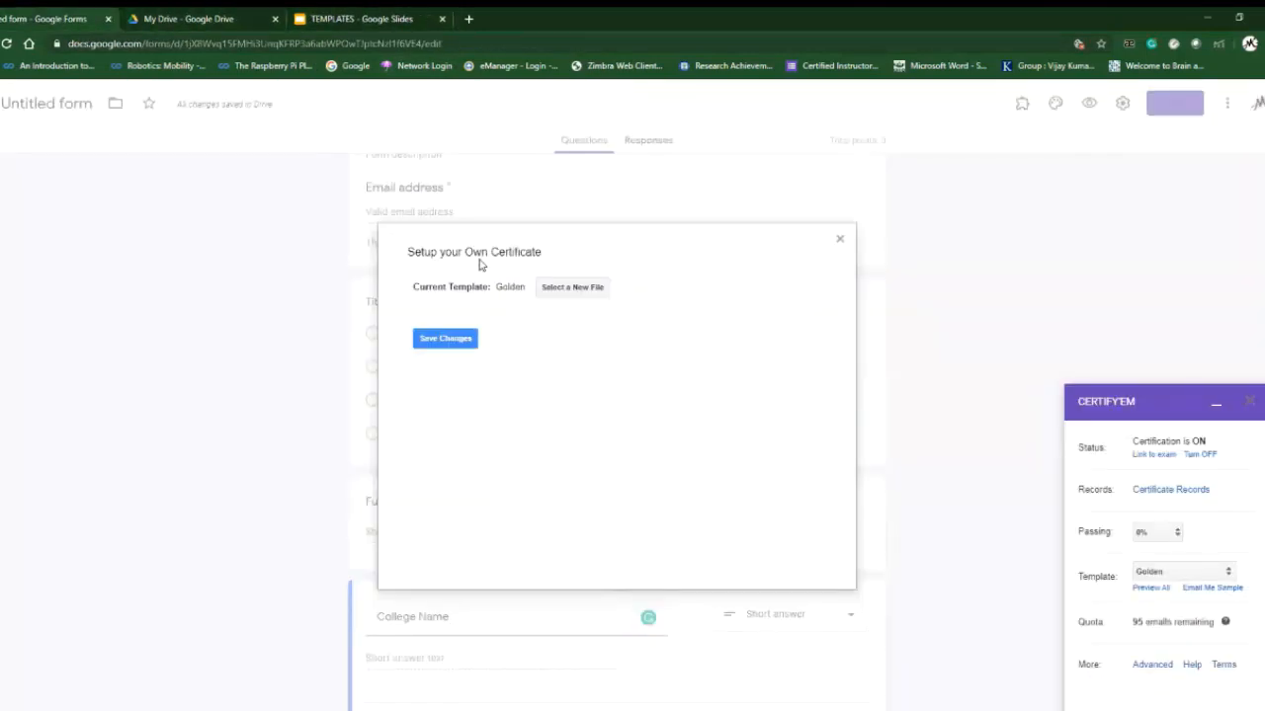
left_click(572, 288)
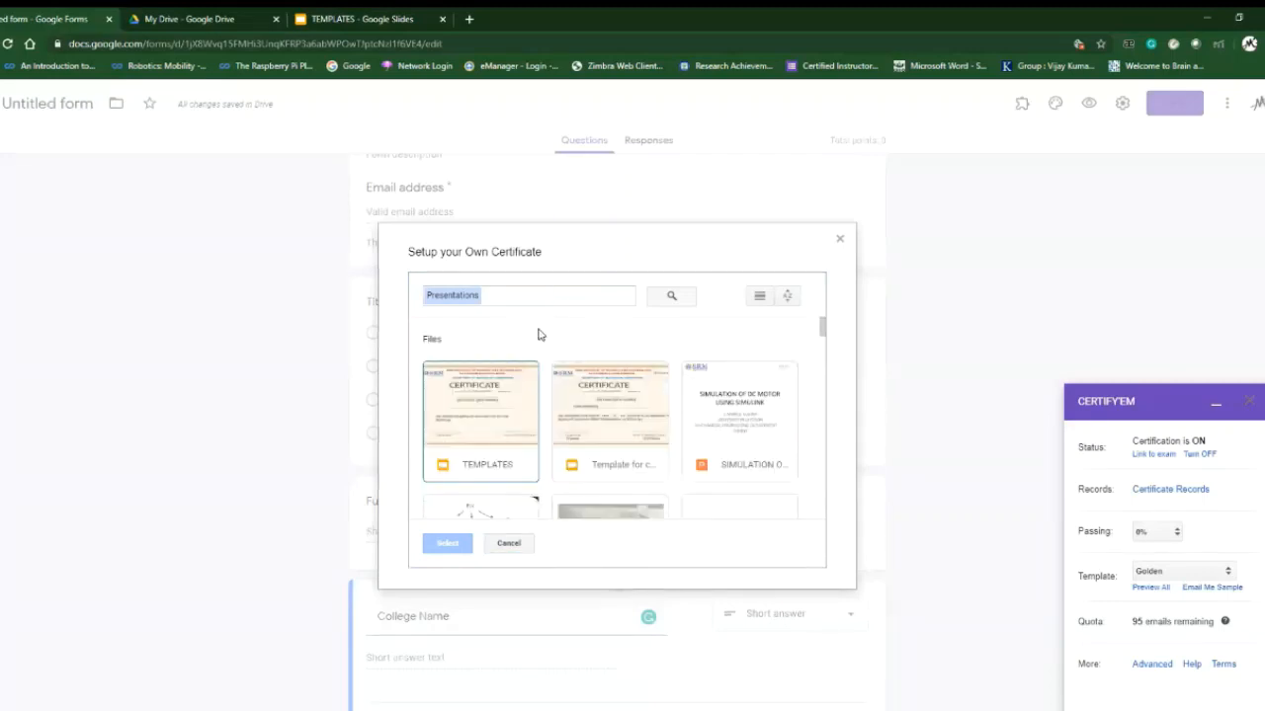
double_click(572, 425)
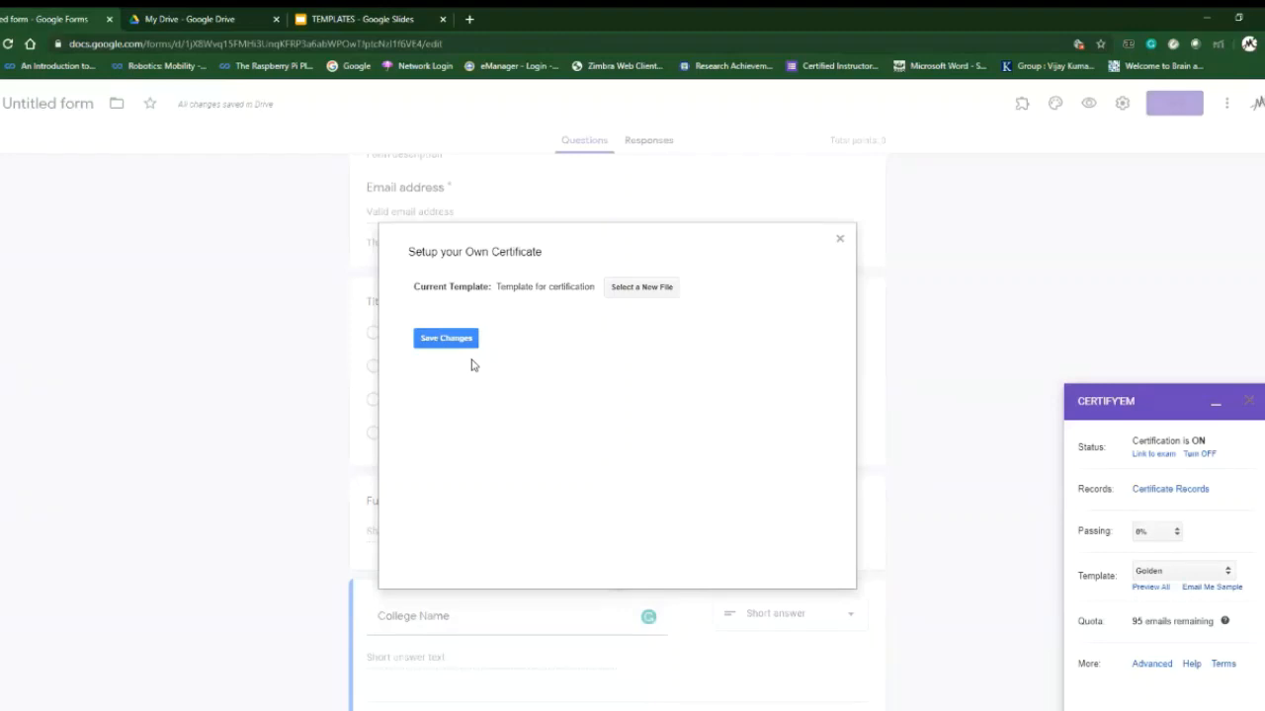
left_click(446, 341)
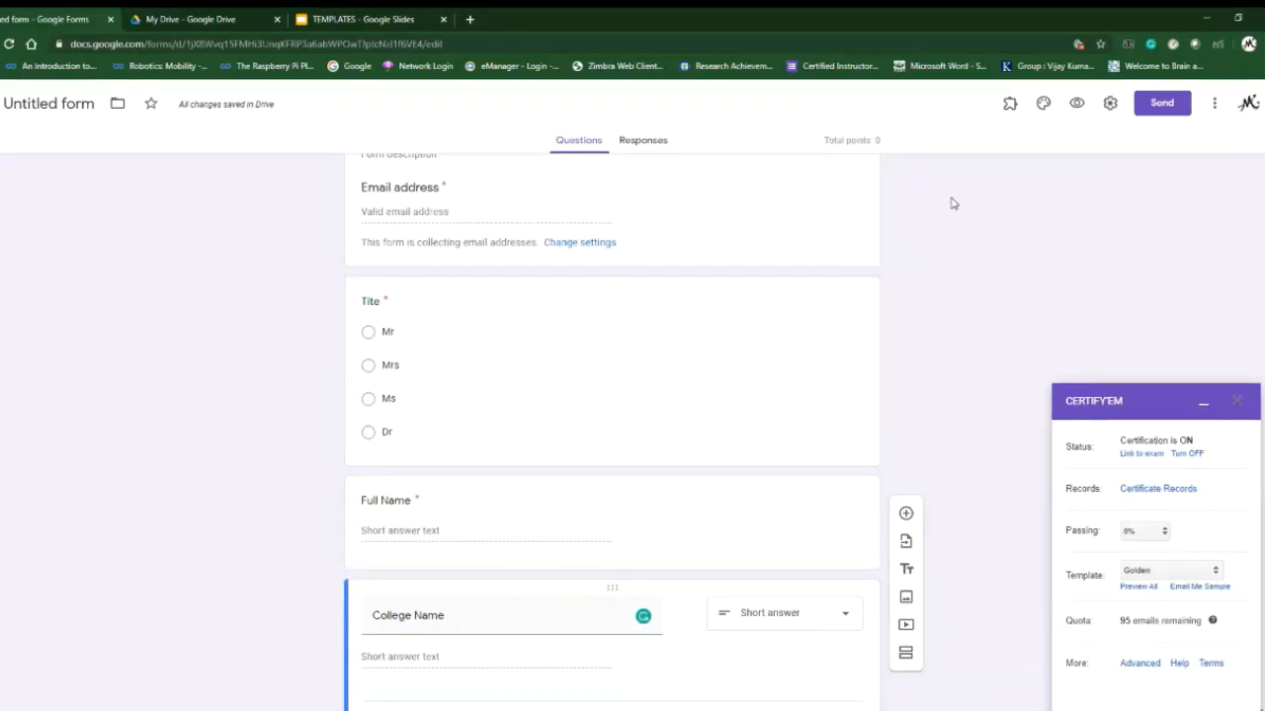
- Preview the Feedback form and fill in the respondent's email address and full name, choosing "Mr" as the title
left_click(1076, 104)
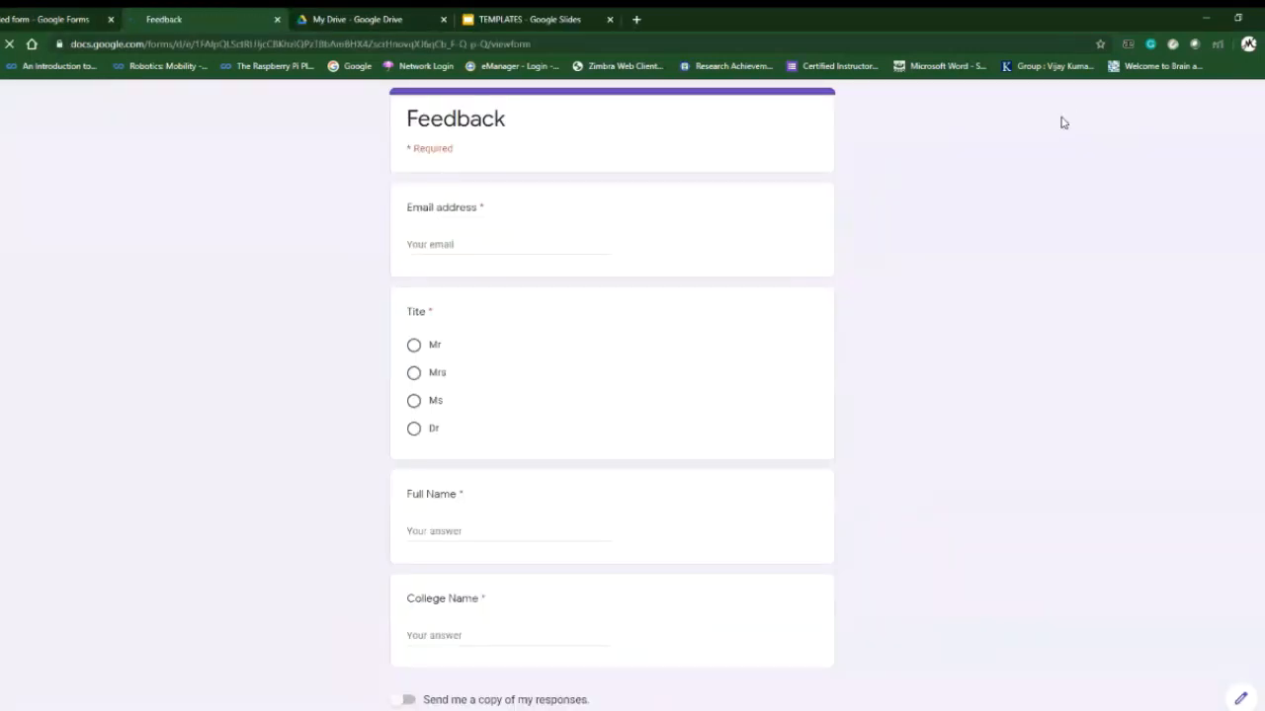
left_click(577, 238)
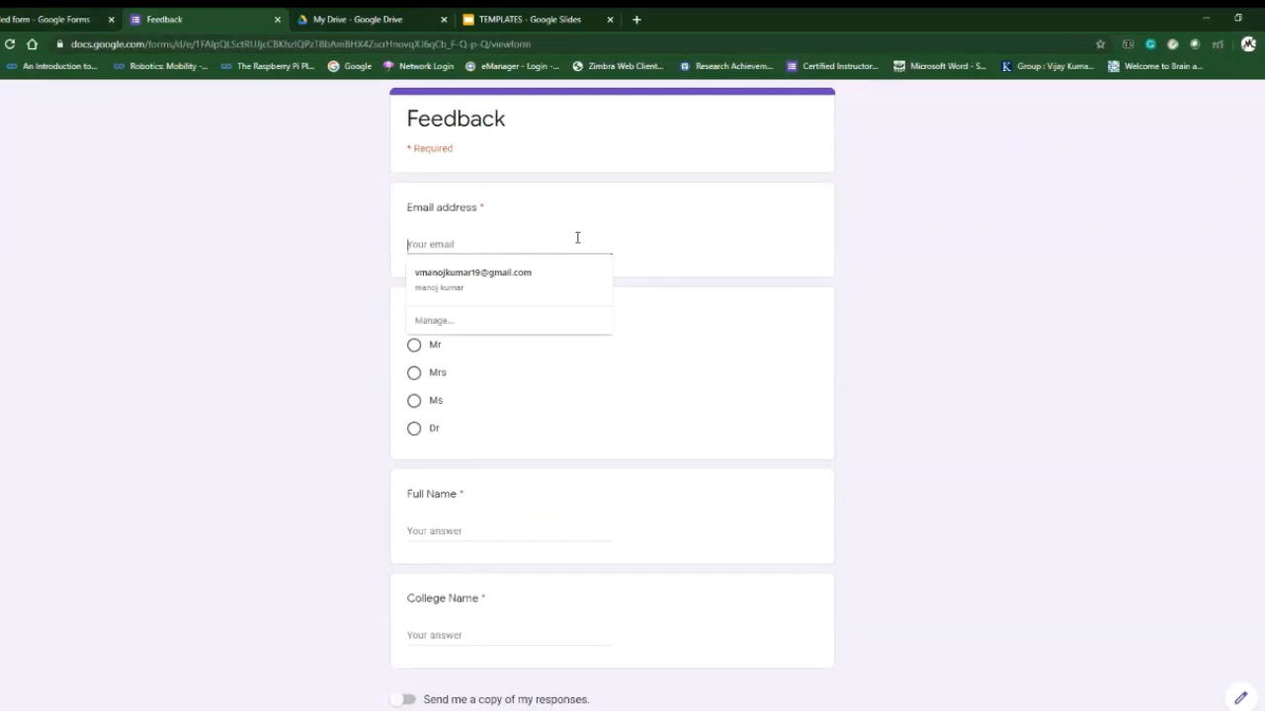
left_click(546, 273)
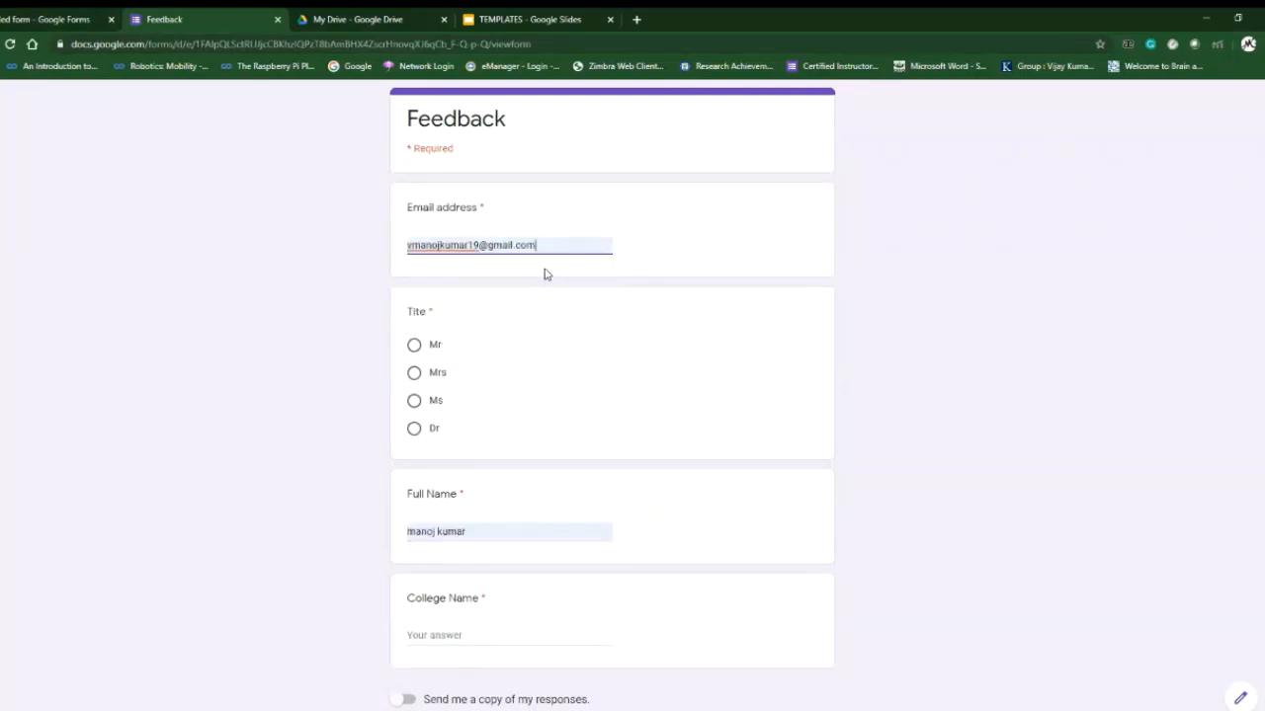
left_click(415, 348)
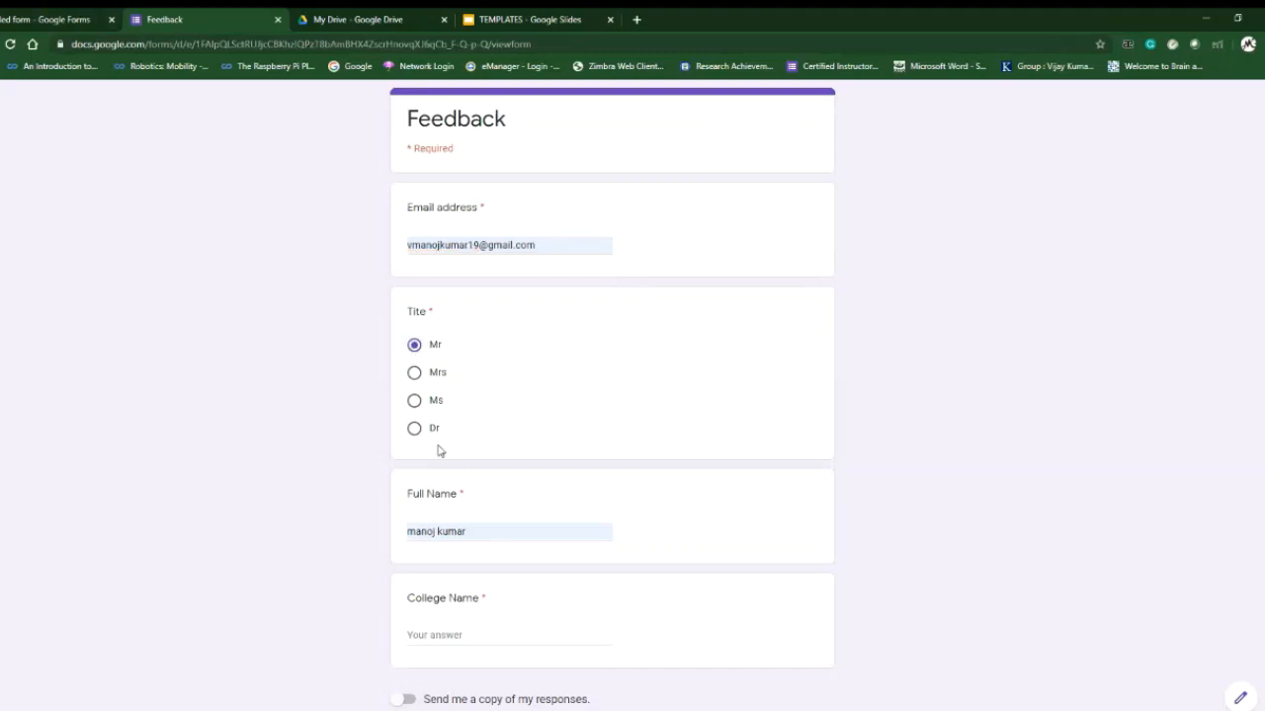
key("Tab")
- Enter "SRM" as the college name and submit the Feedback form
left_click(514, 640)
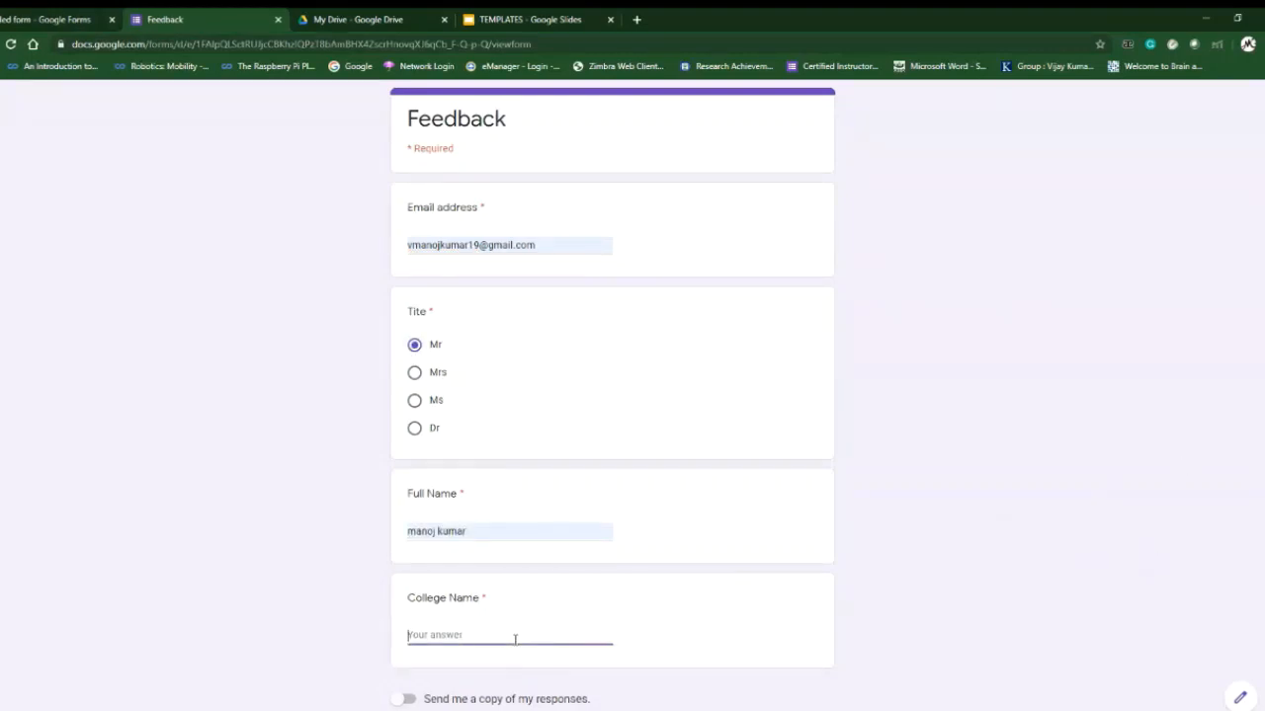
type("s")
key("BackSpace")
type("s")
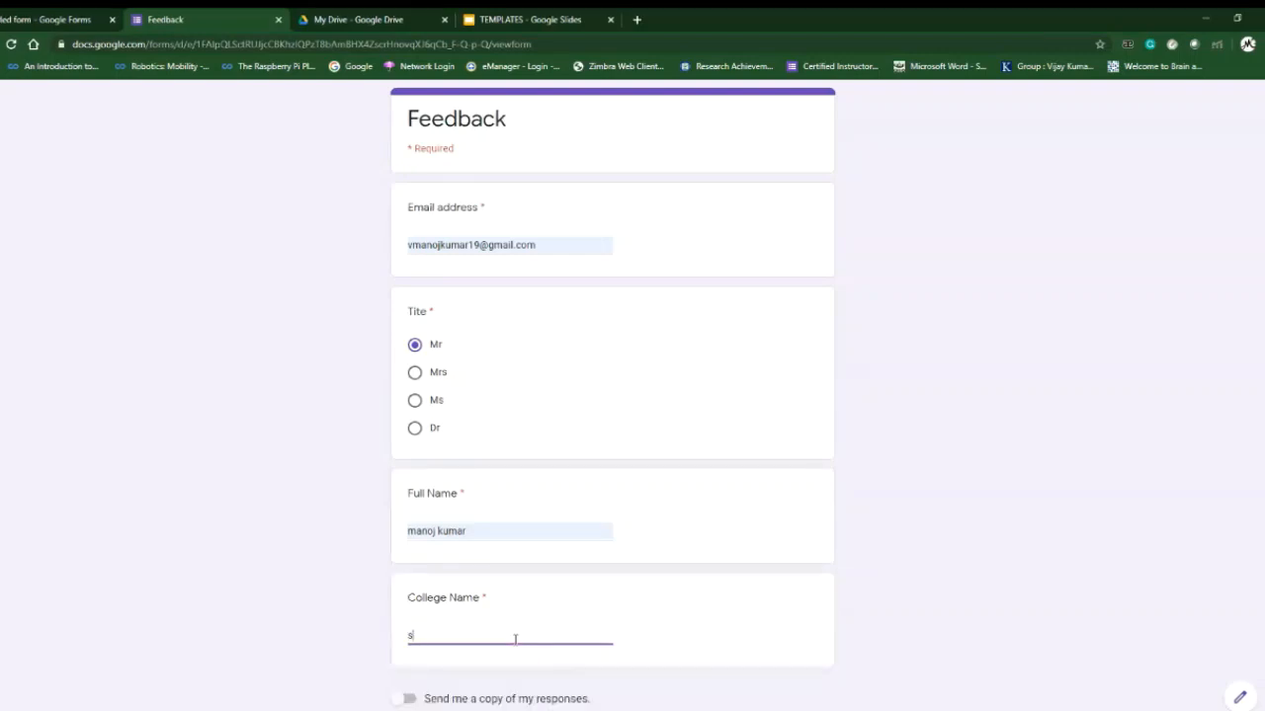
key("BackSpace")
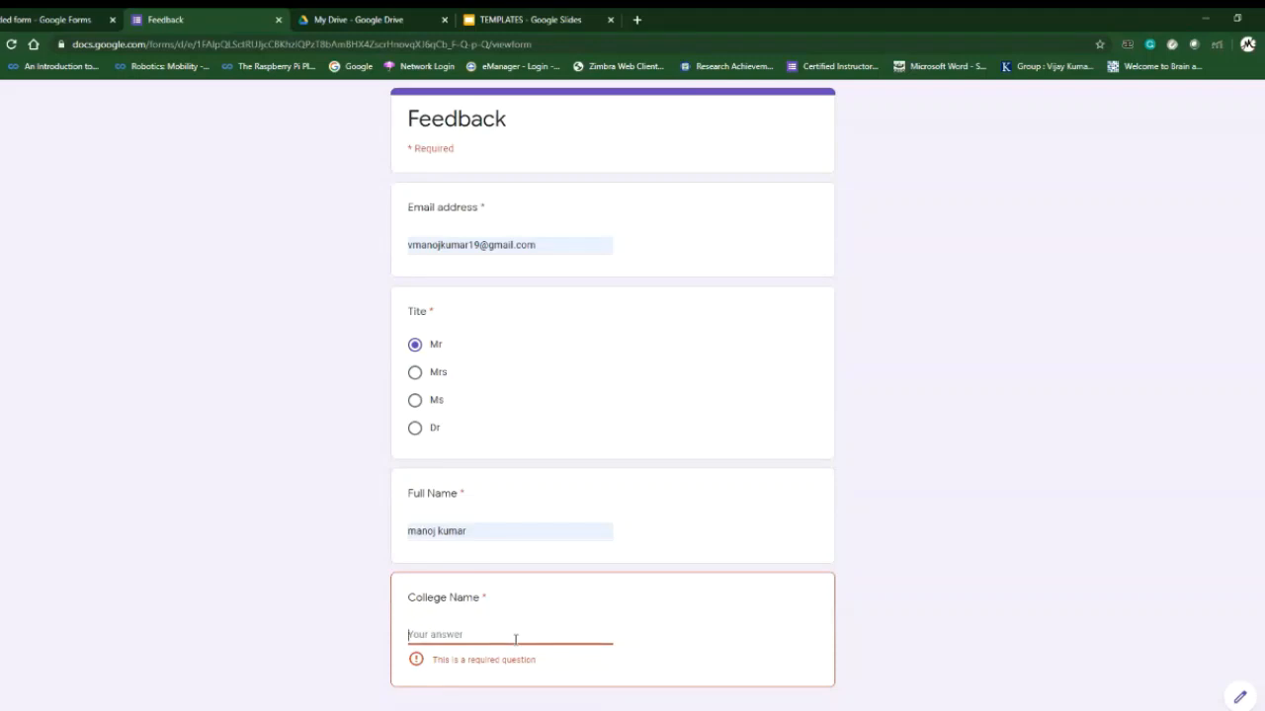
type("SRM")
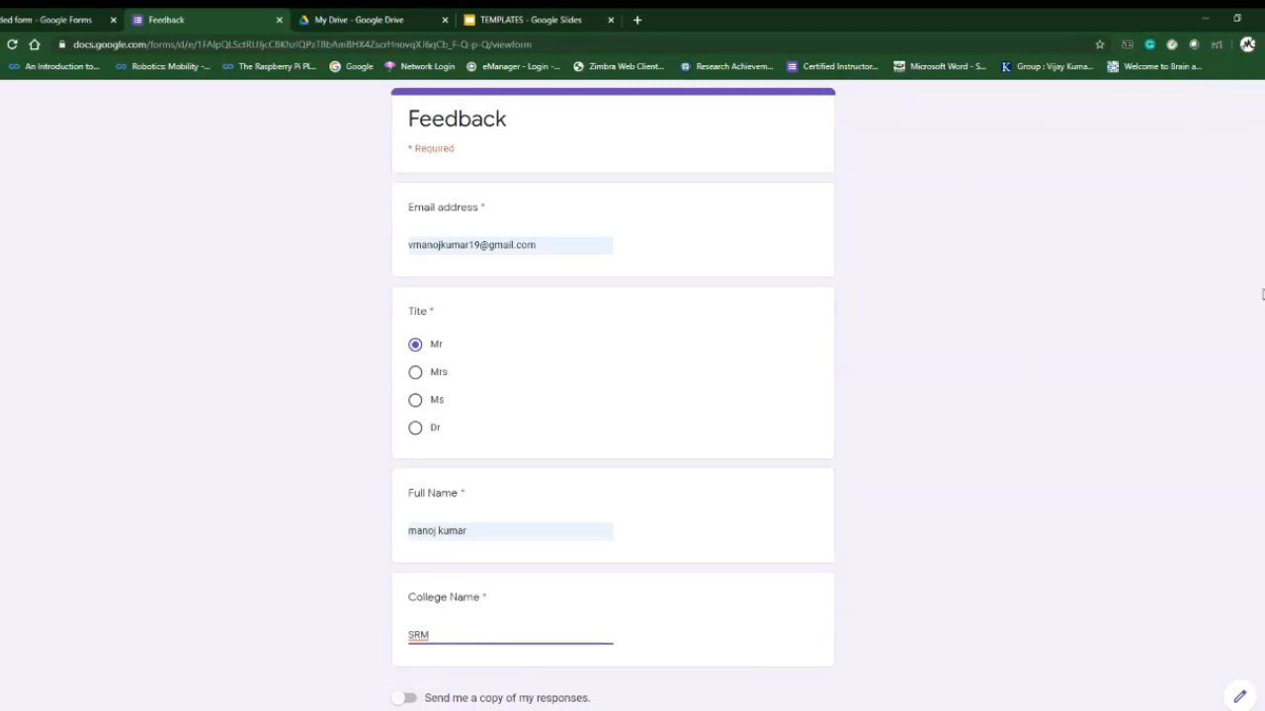
scroll(1263, 381, "down", 1)
scroll(1263, 434, "down", 1)
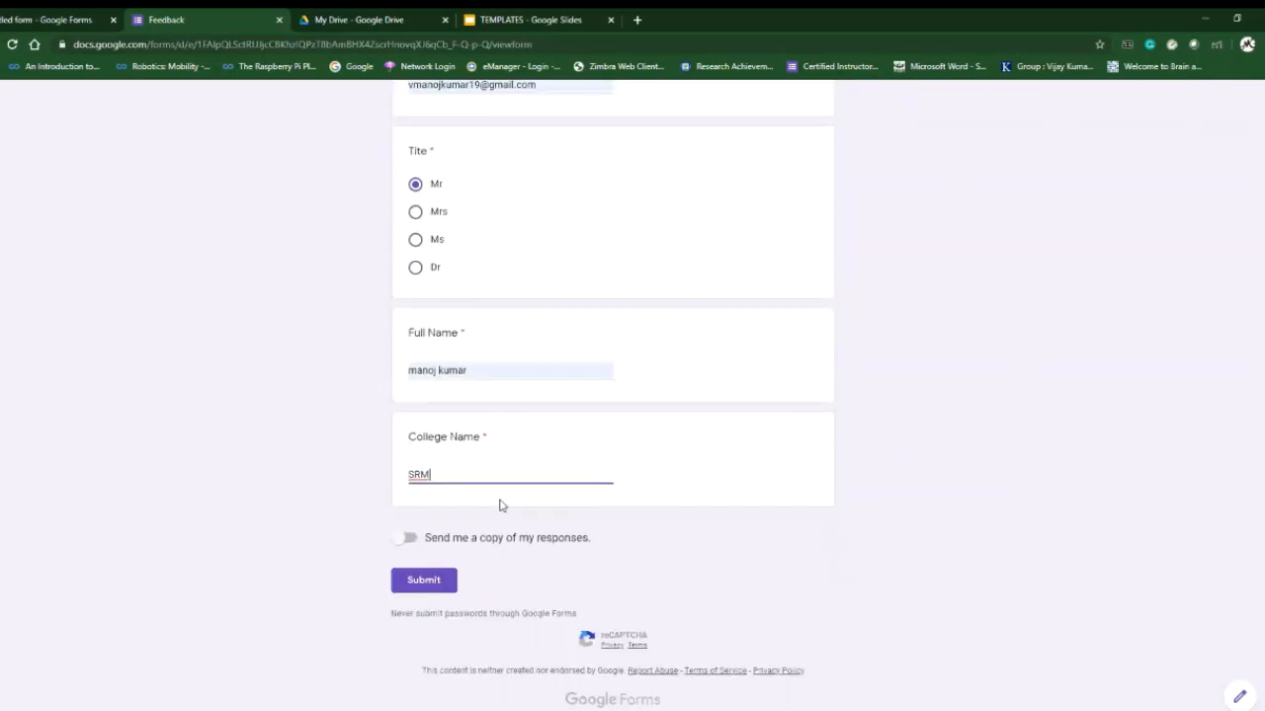
left_click(432, 591)
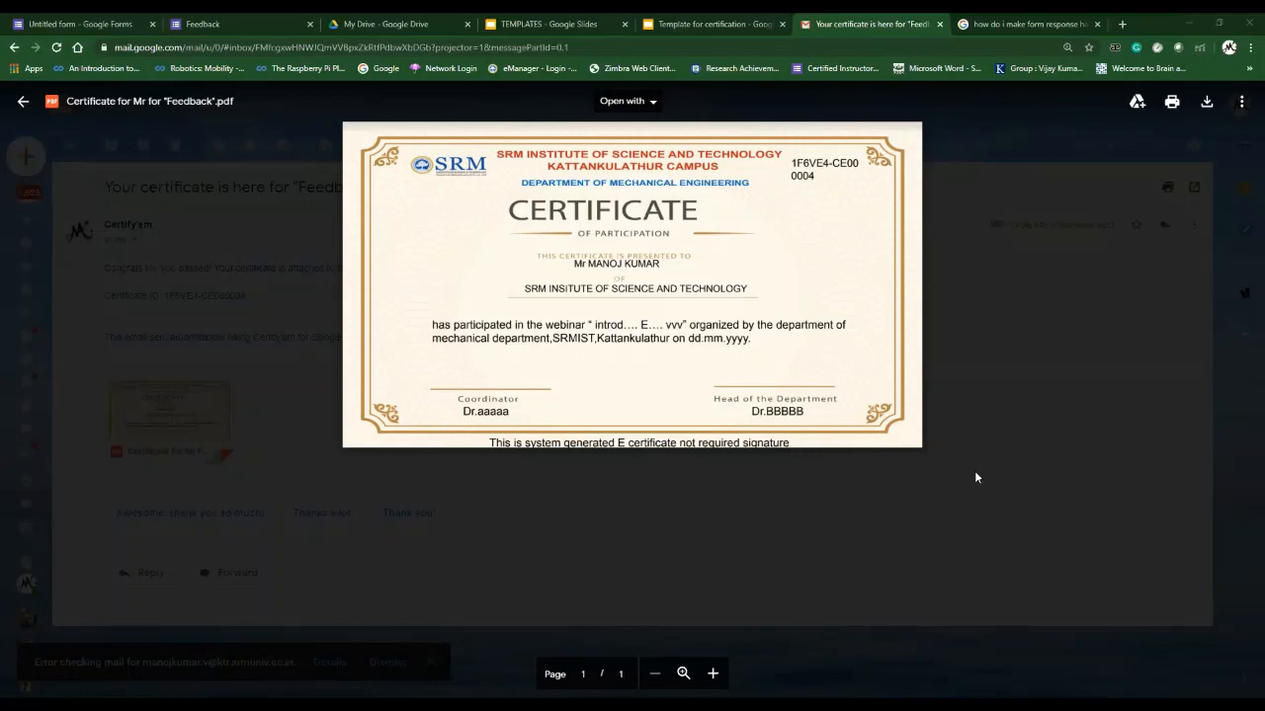
- Inspect the emailed certificate PDF up close, checking the filled-in title, name, college and certificate ID
left_click(681, 673)
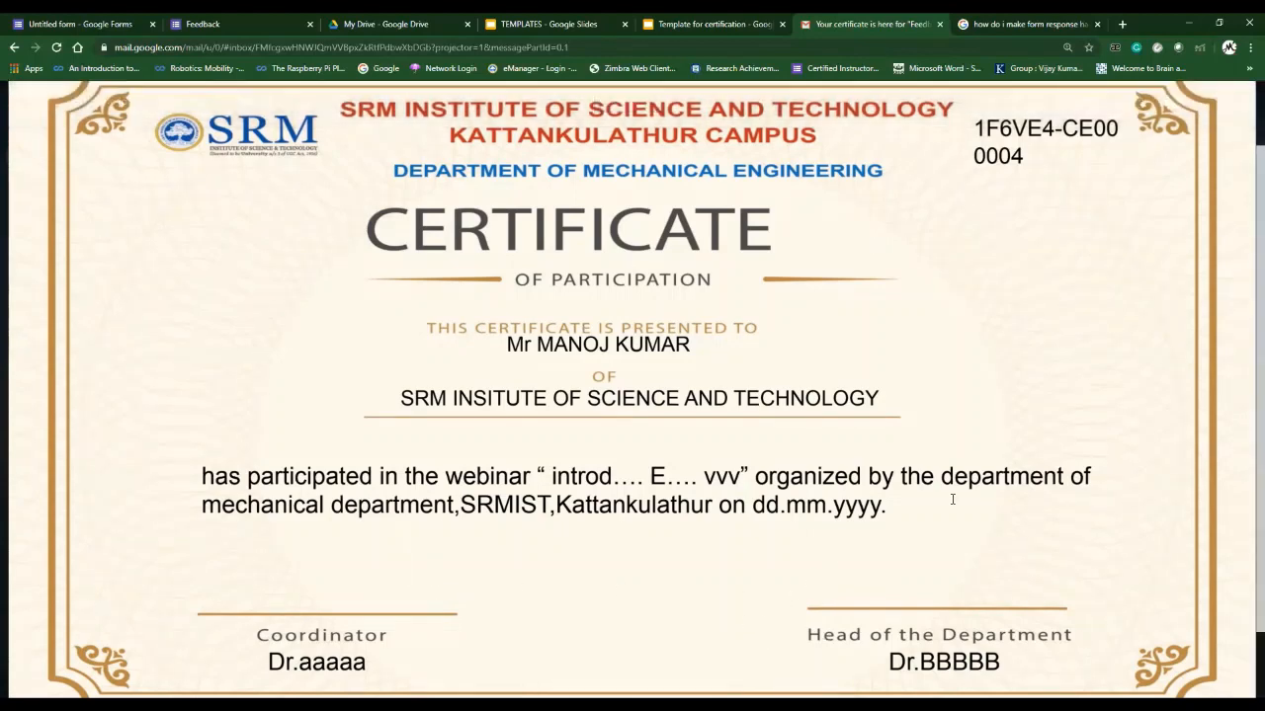
key("ctrl+minus")
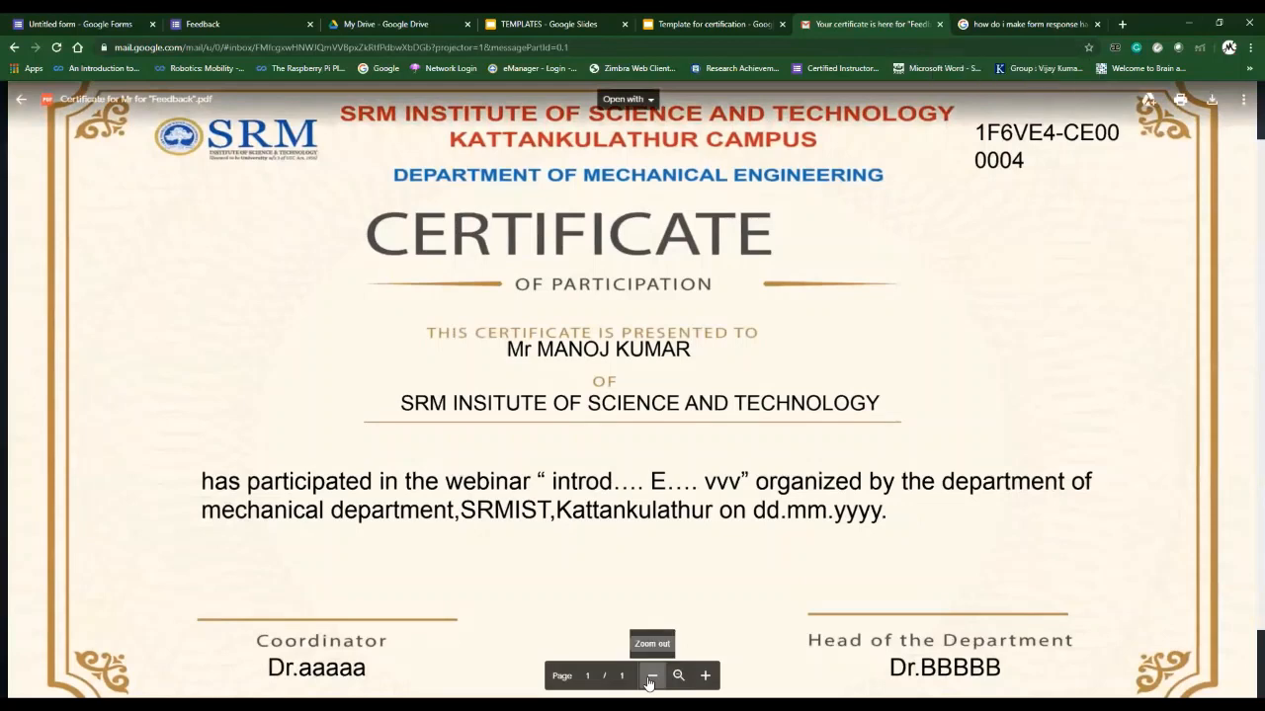
left_click(651, 680)
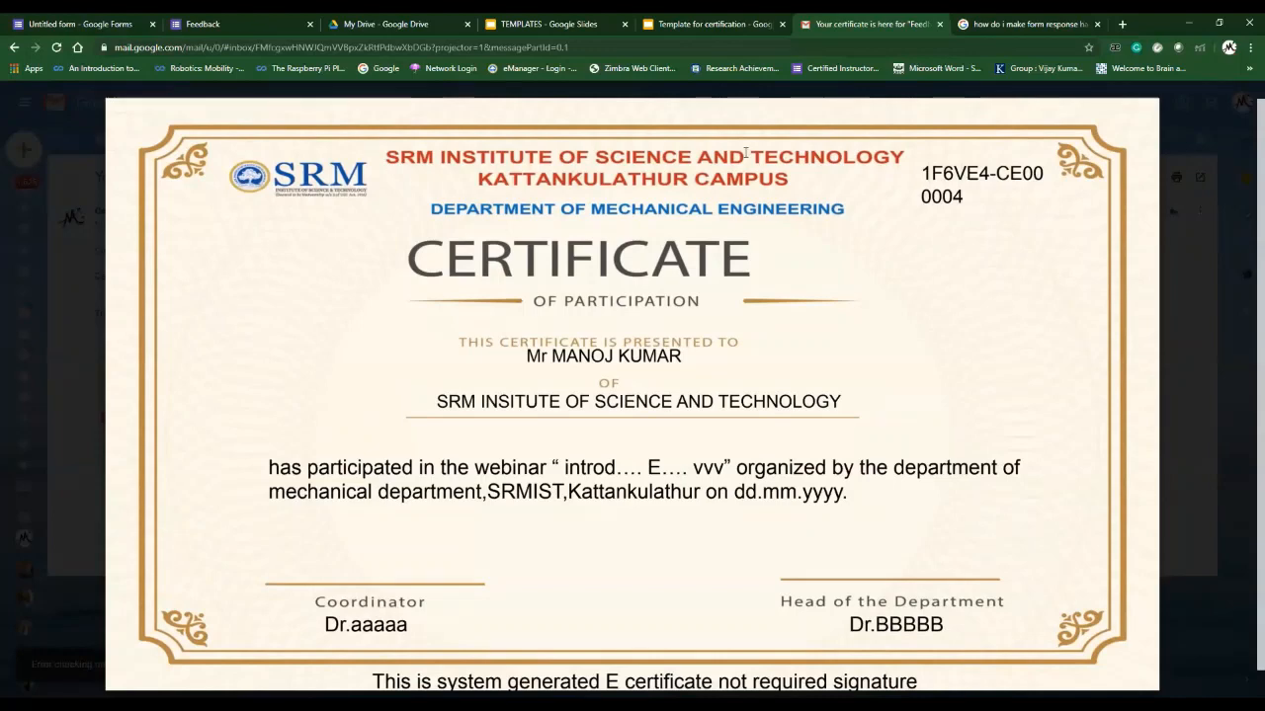
mouse_move(619, 117)
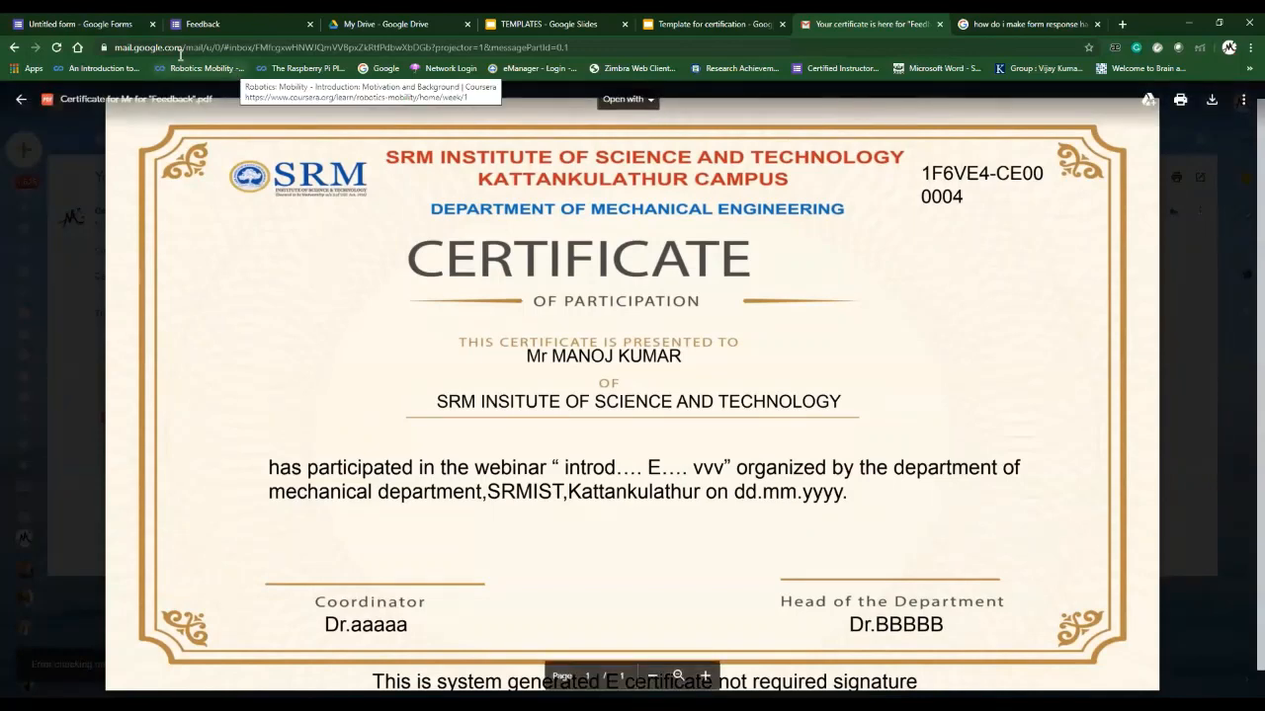
- Switch back to the Google Forms form, turn off Certify'em certification, and check the form's response status
left_click(80, 21)
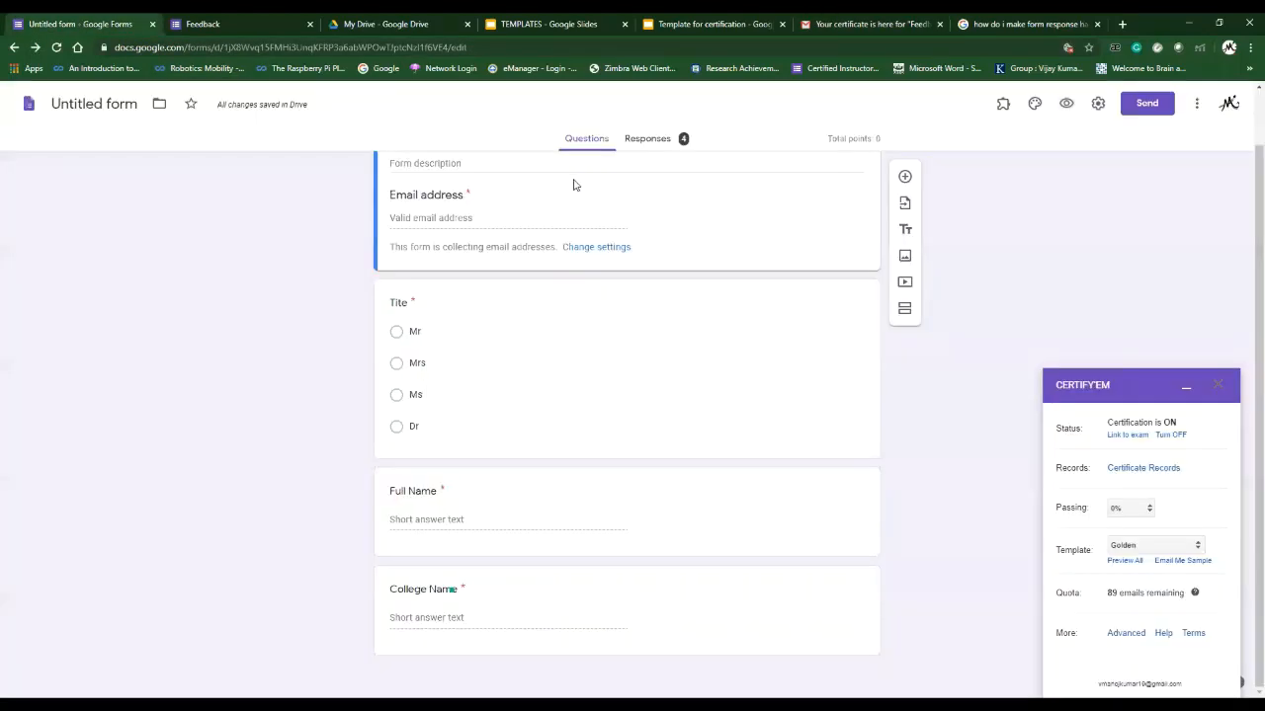
left_click(1171, 435)
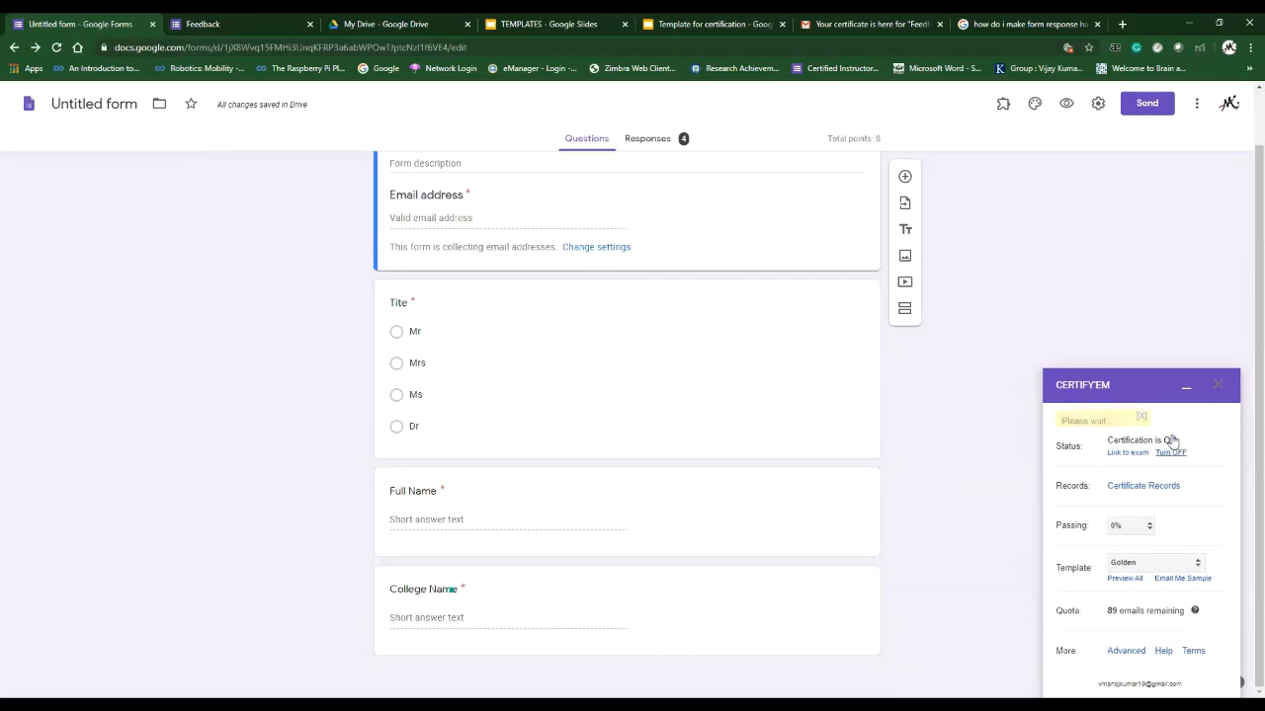
left_click(668, 146)
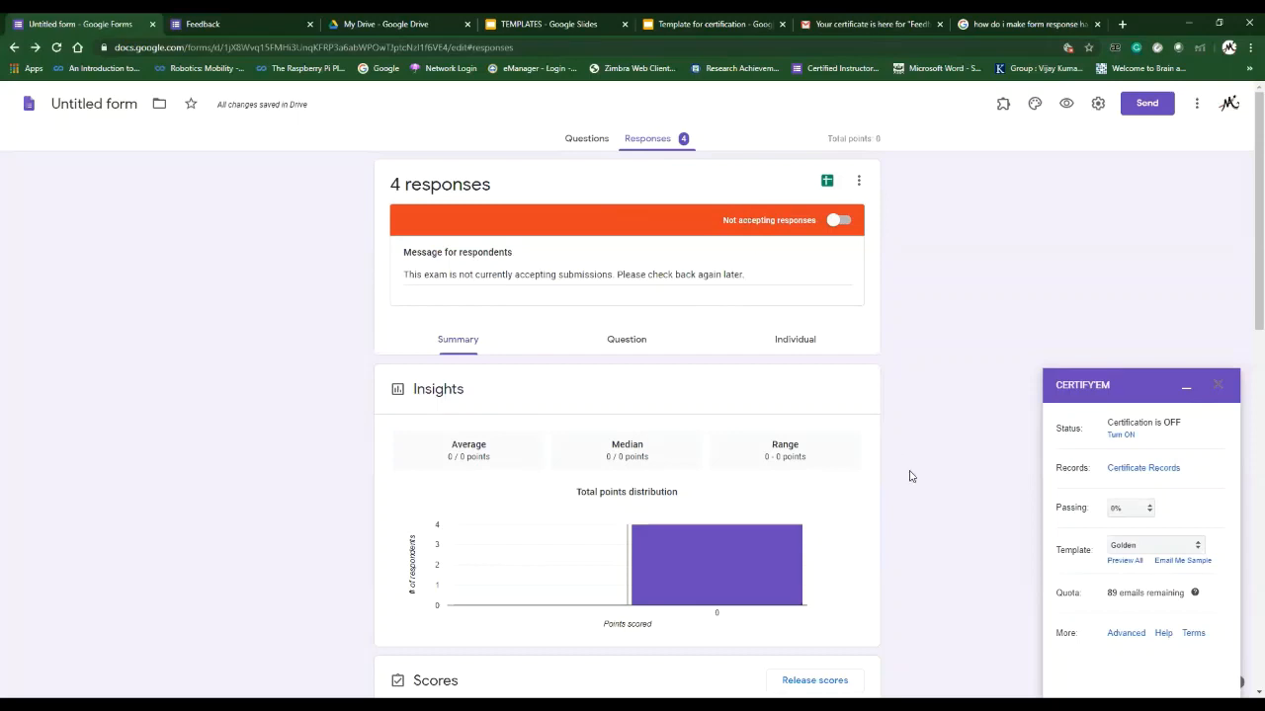
- Turn Certify'em certification back on and launch the add-on's Resend Certificates option
left_click(1120, 435)
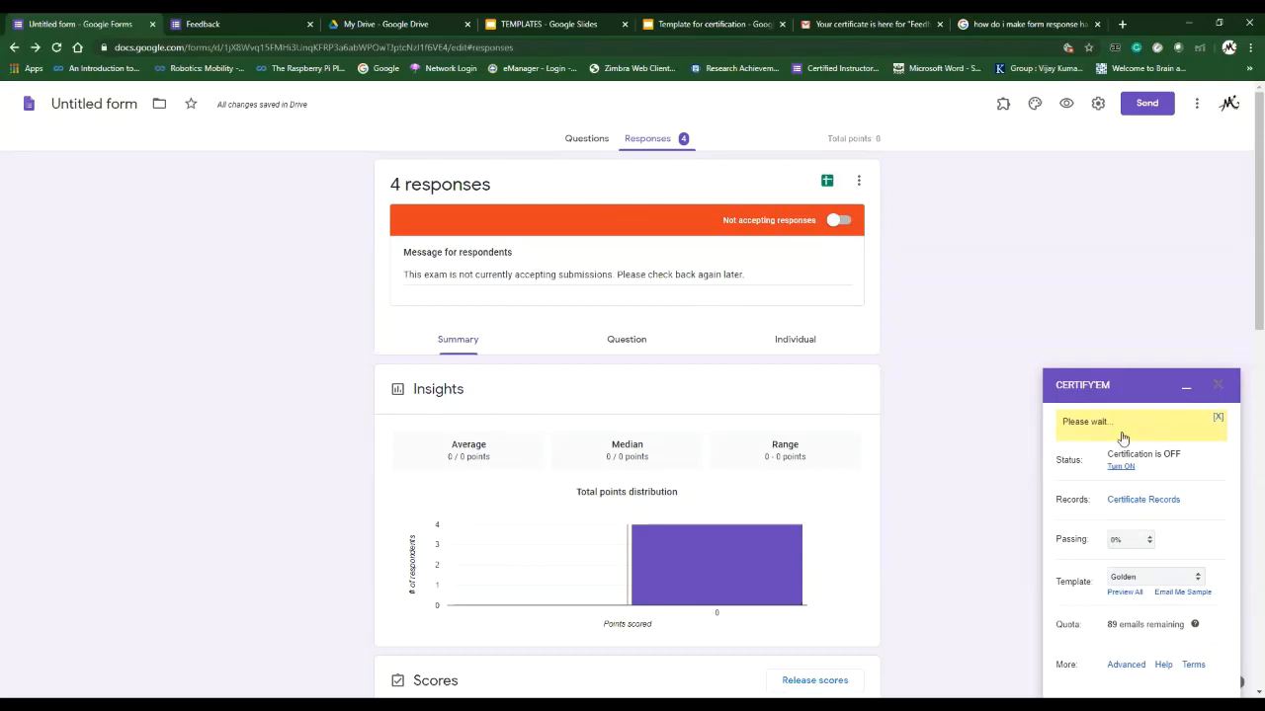
left_click(1003, 116)
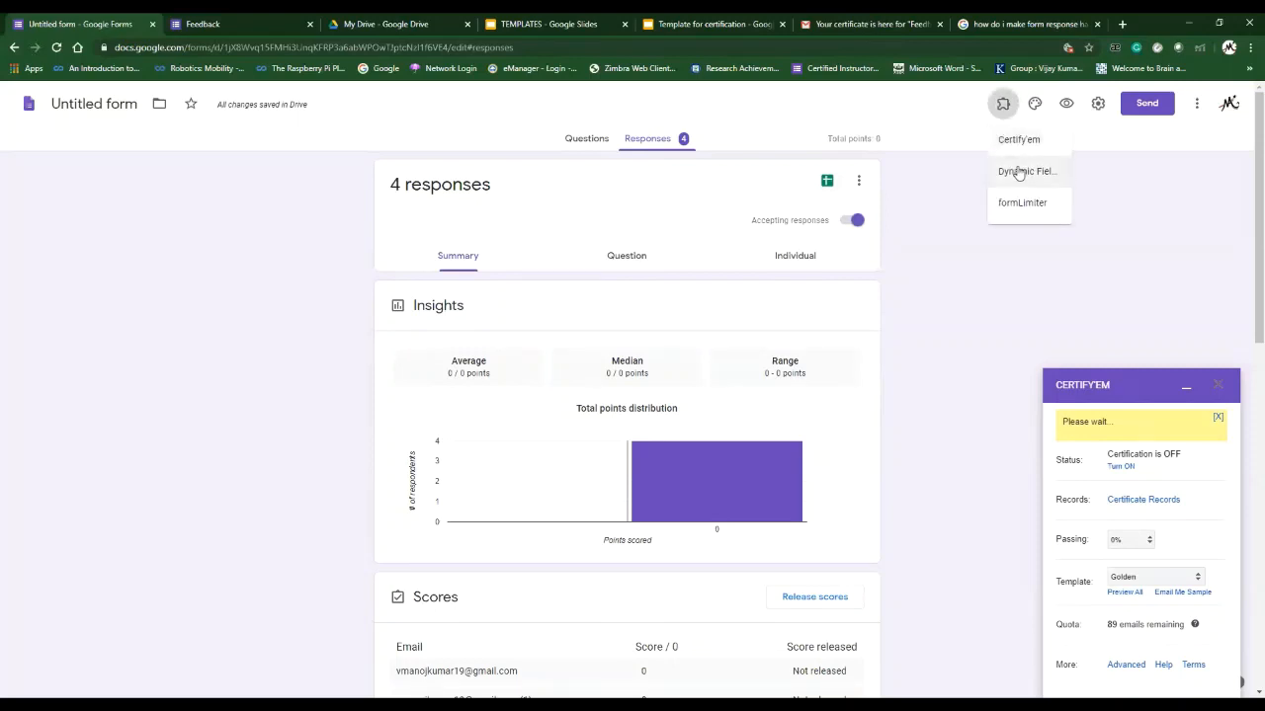
left_click(1019, 144)
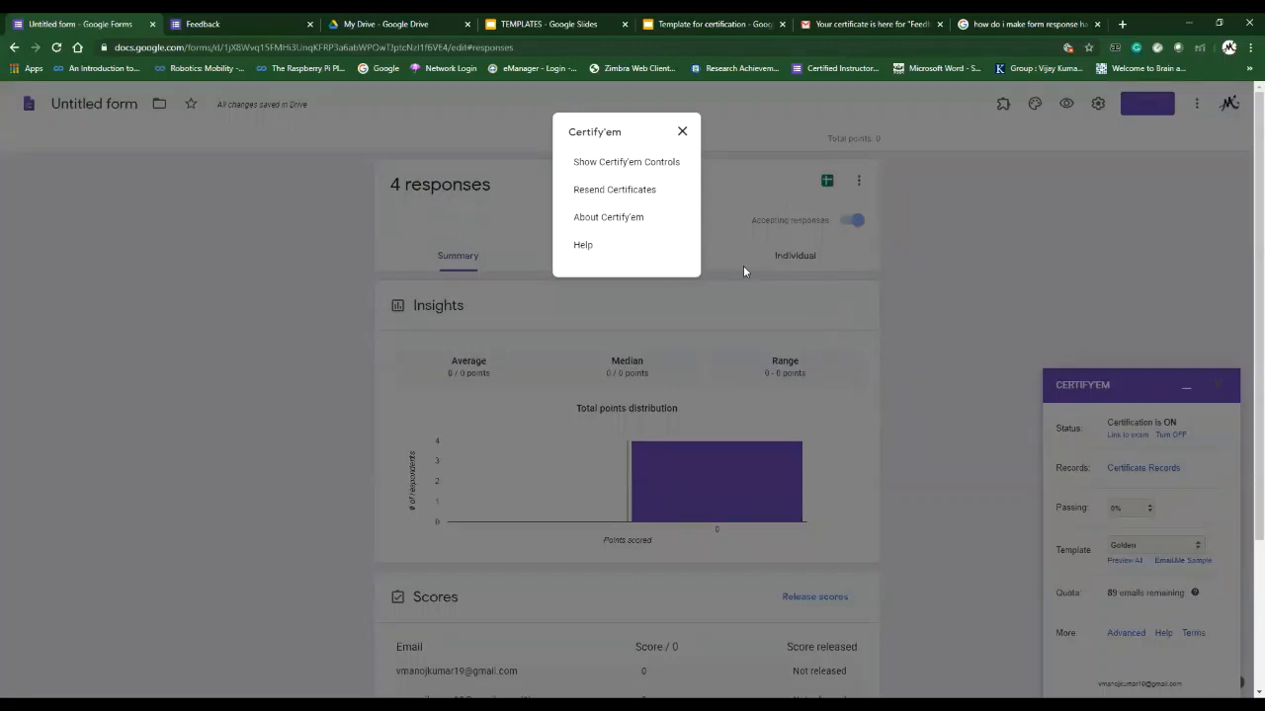
left_click(644, 193)
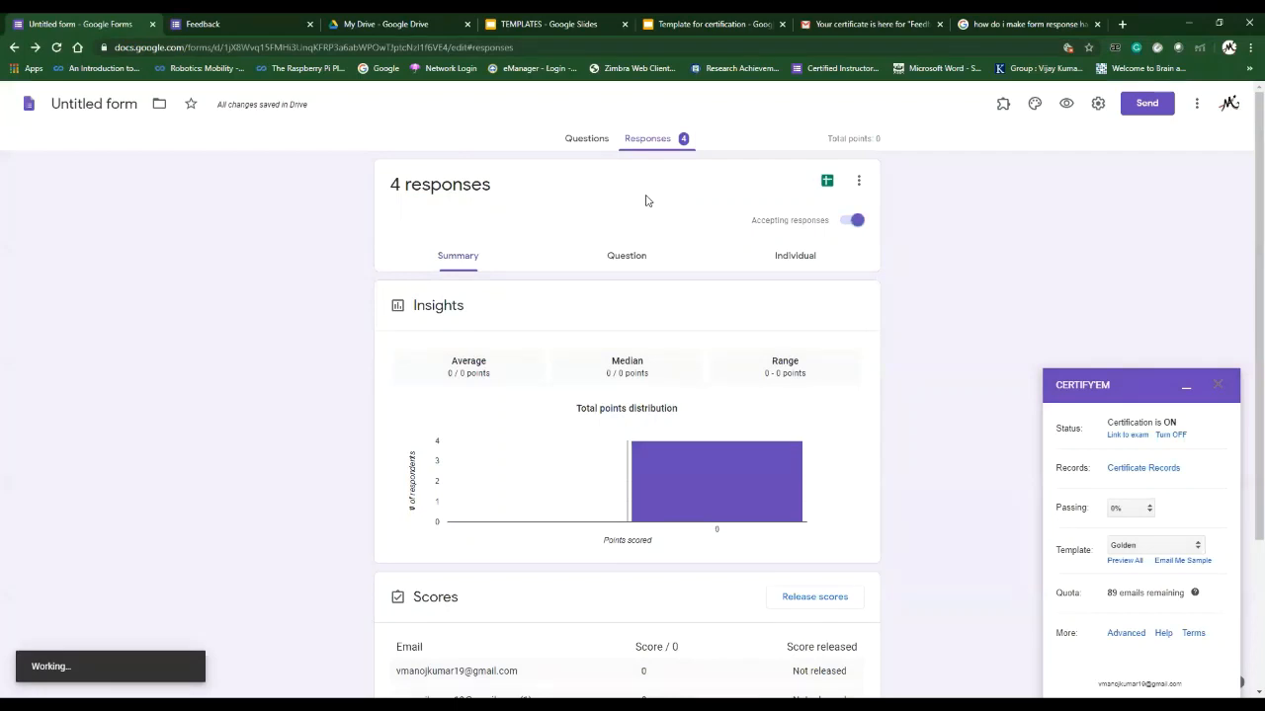